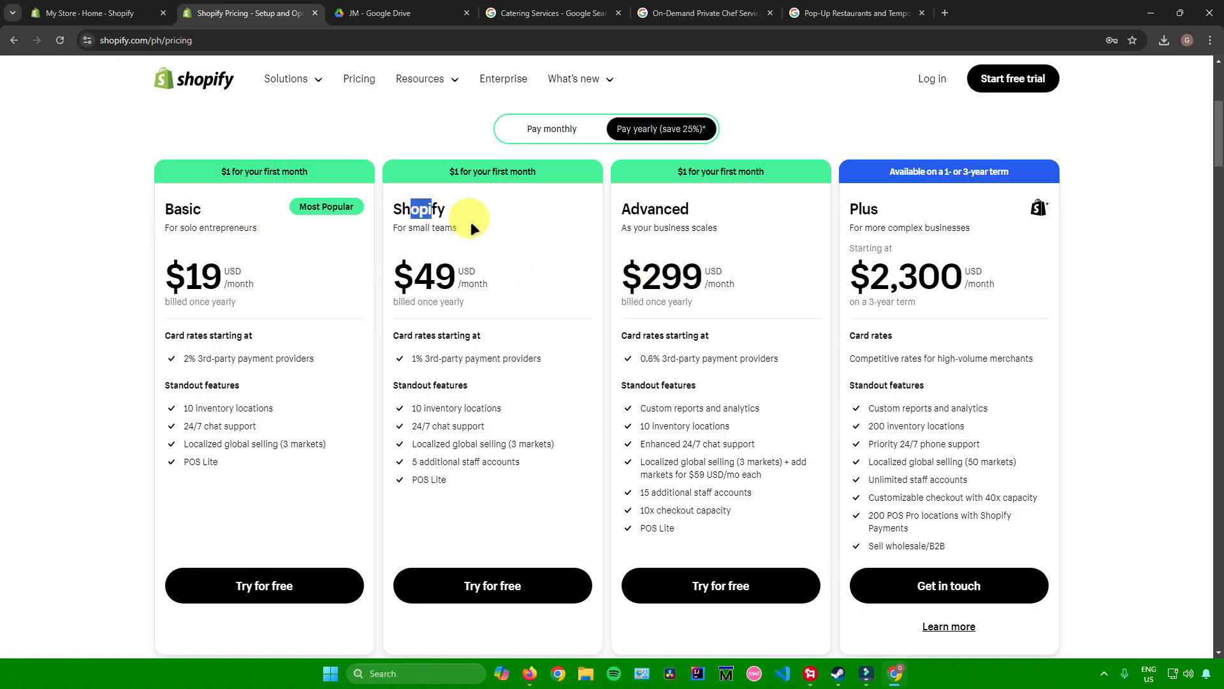
Go to the store admin's products, start adding a new product and title it "Catering Services"
{"action": "key", "text": "ctrl+shift+Tab"}
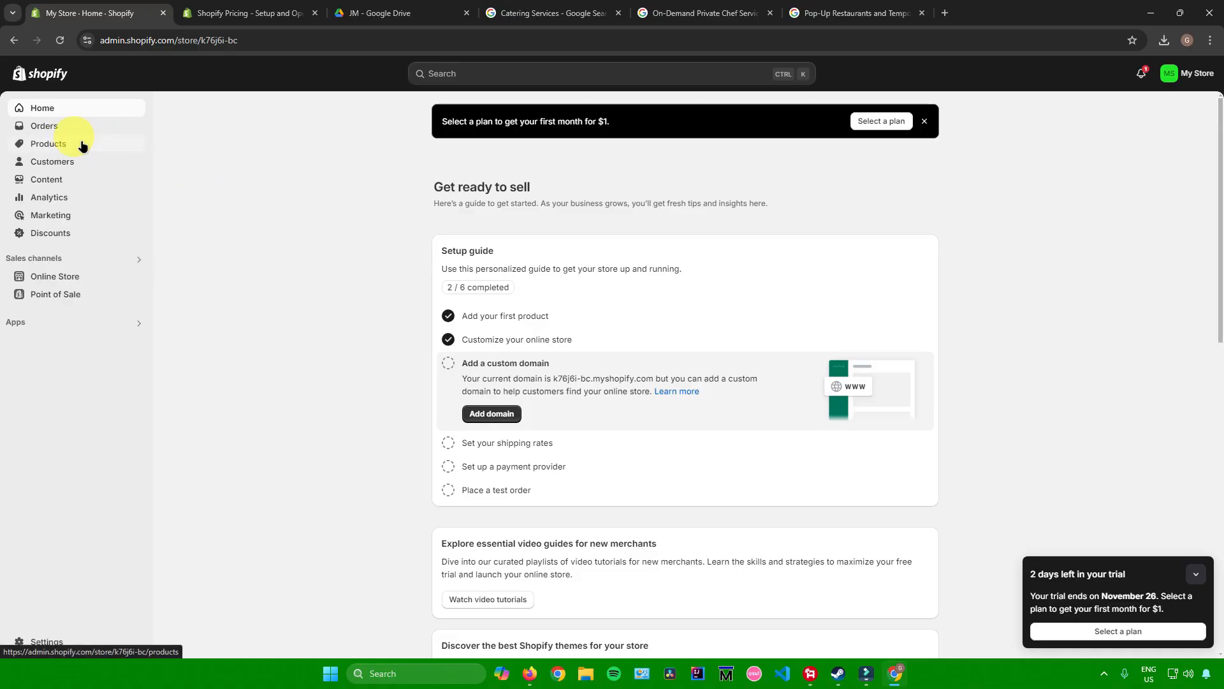
{"action": "left_click", "coordinate": [74, 143]}
{"action": "left_click", "coordinate": [386, 271]}
{"action": "left_click", "coordinate": [465, 173]}
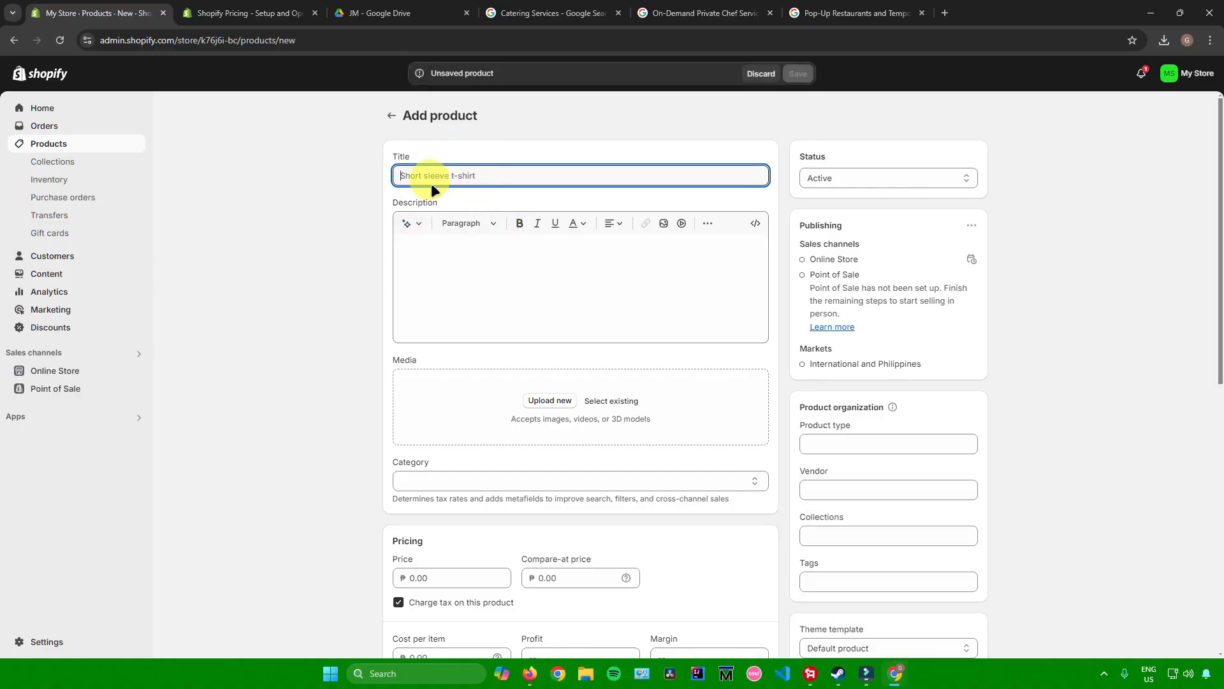
{"action": "type", "text": "Cateri"}
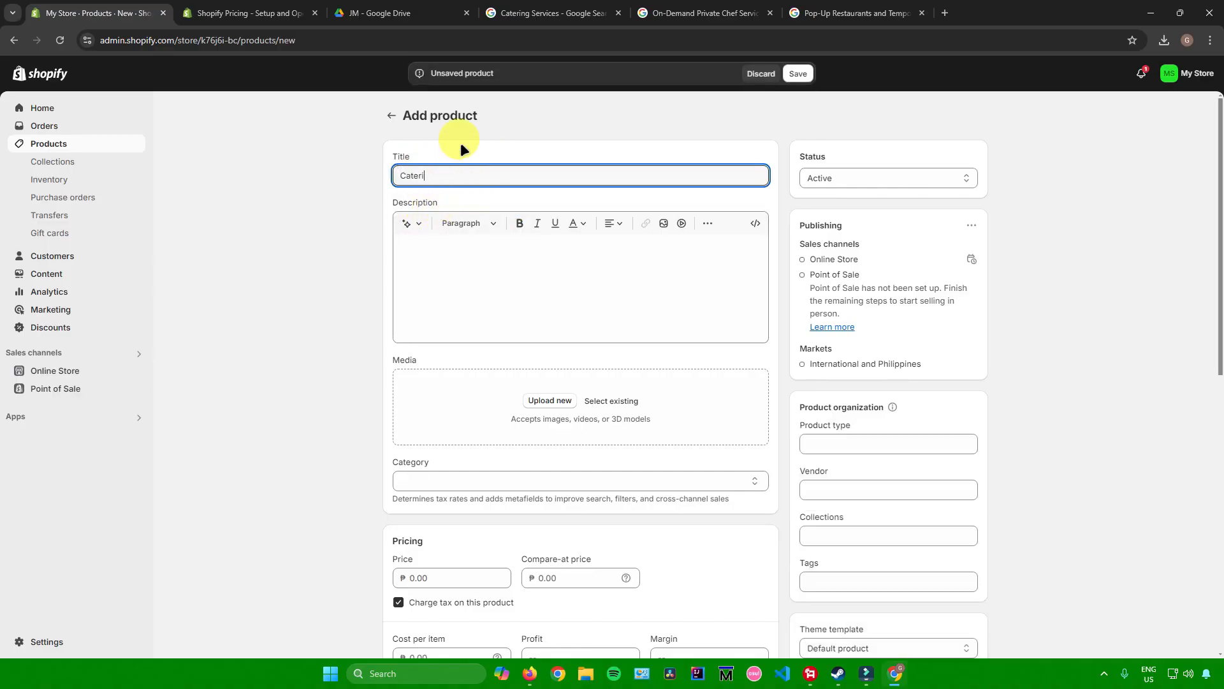
{"action": "type", "text": "ng Service"}
Generate the product description from the keywords "Catering Services" in the Expert tone and keep the generated text
{"action": "left_click", "coordinate": [436, 250]}
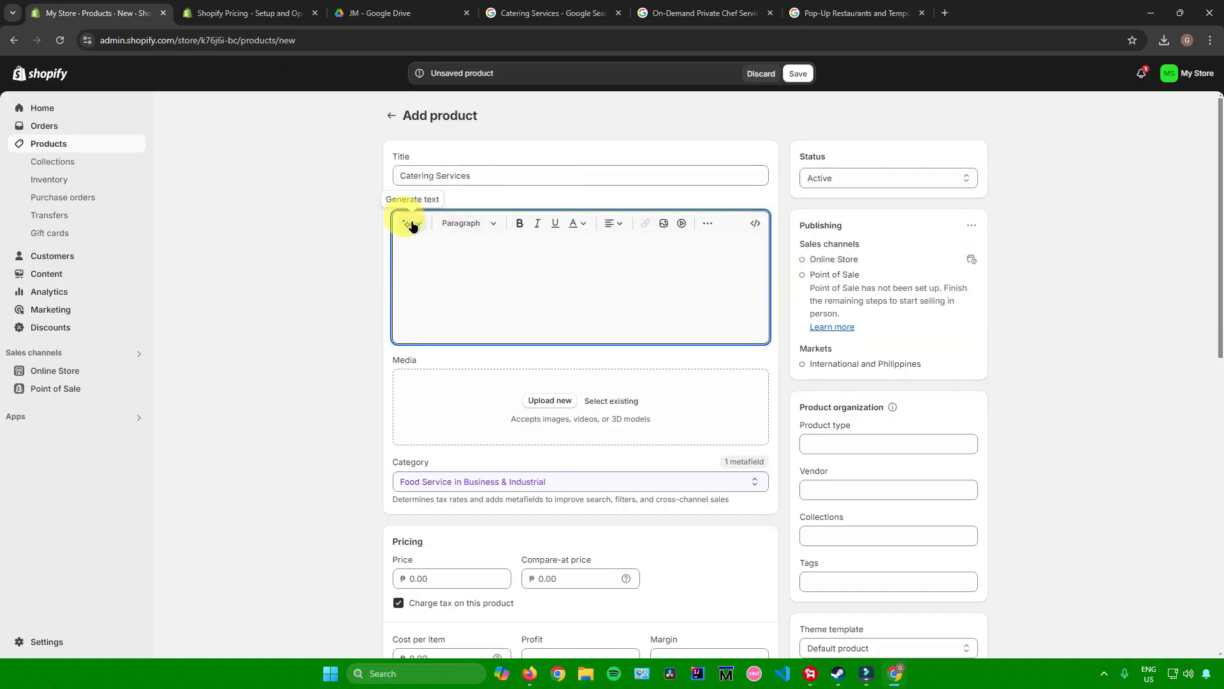
{"action": "left_click", "coordinate": [412, 225]}
{"action": "key", "text": "Escape"}
{"action": "left_click", "coordinate": [458, 242]}
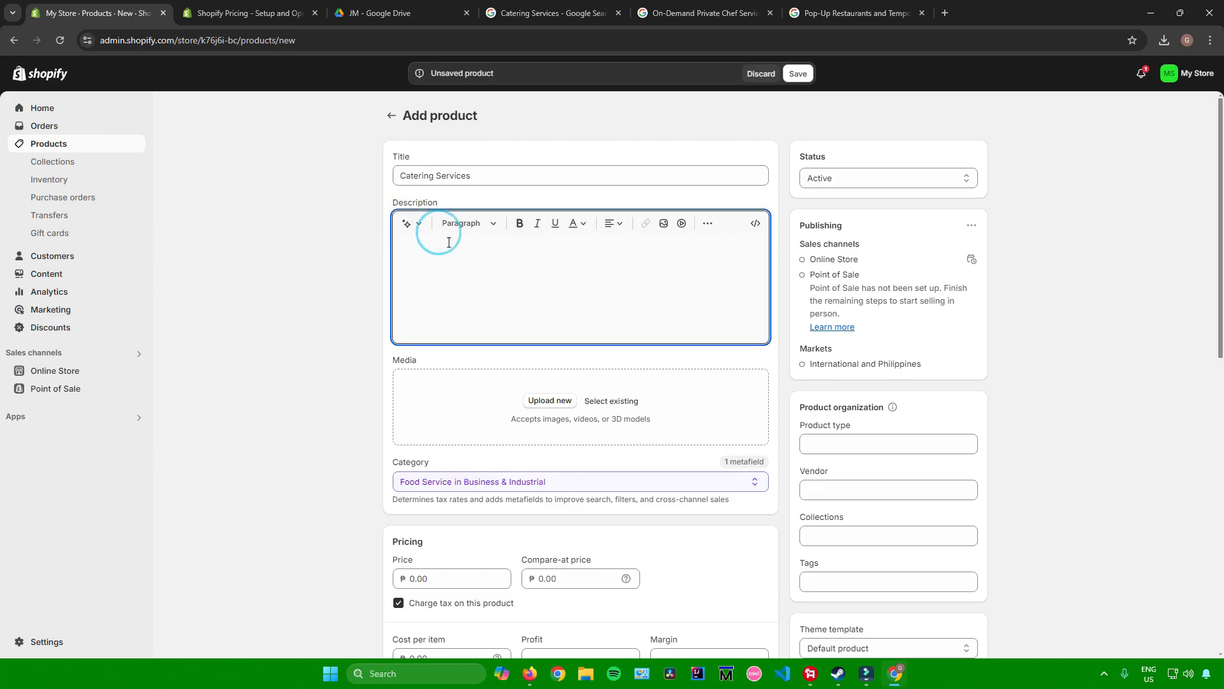
{"action": "left_click", "coordinate": [410, 223]}
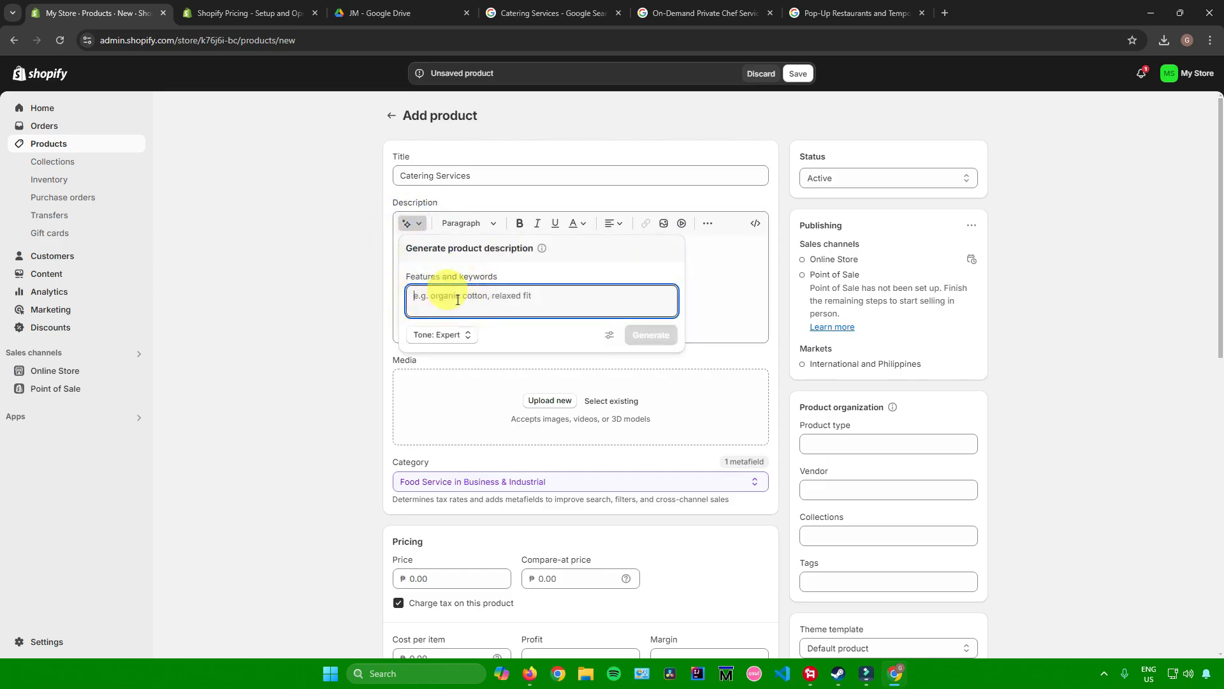
{"action": "type", "text": "Catering Services"}
{"action": "left_click", "coordinate": [657, 338]}
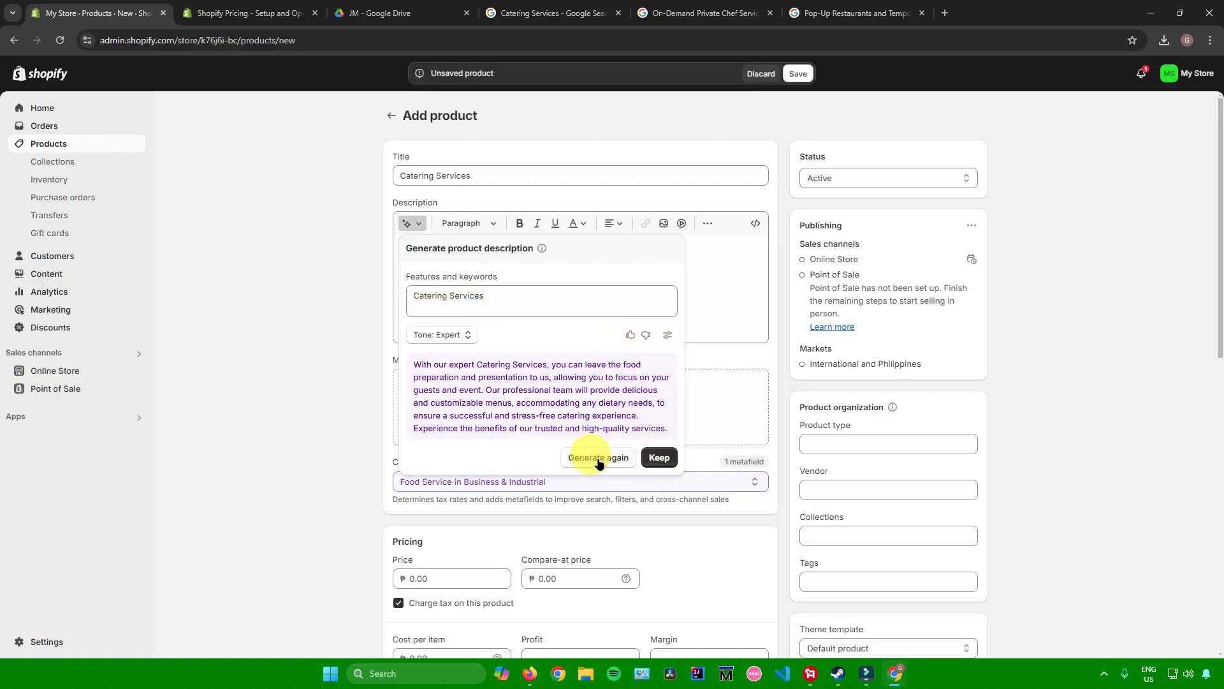
{"action": "left_click", "coordinate": [659, 457]}
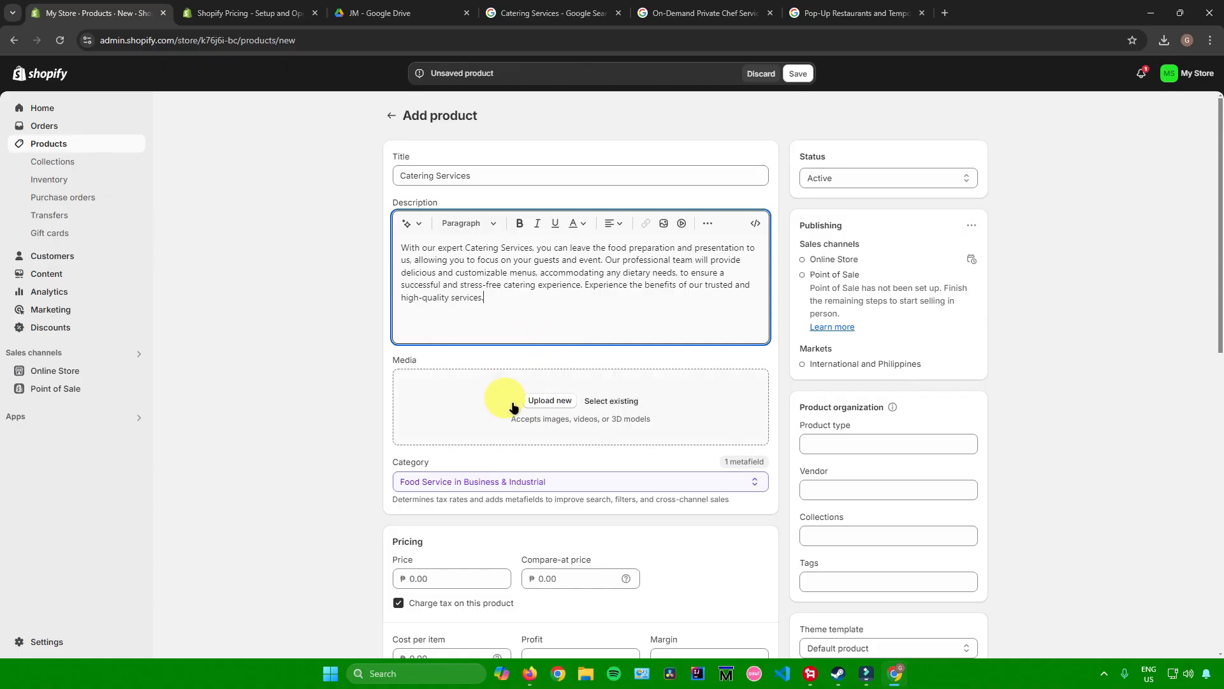
Check the catering buffet image in the Google image results and upload the buffet tray photo as the product's media
{"action": "left_click", "coordinate": [553, 402]}
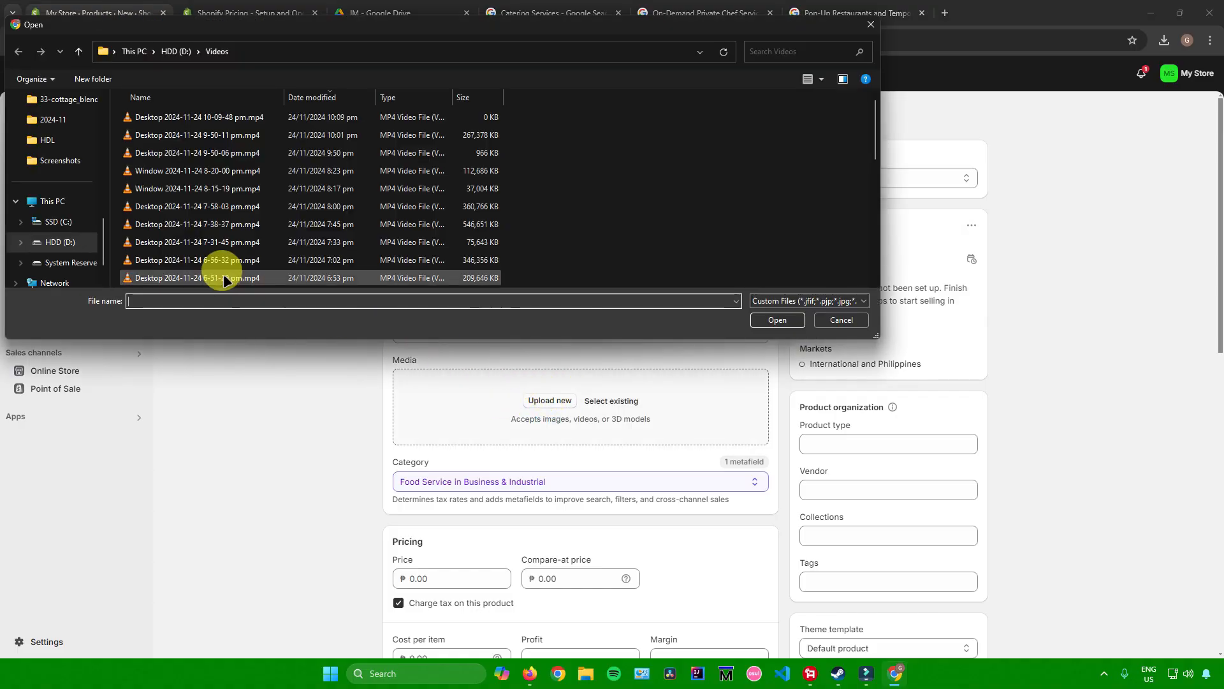
{"action": "key", "text": "Escape"}
{"action": "left_click", "coordinate": [502, 8]}
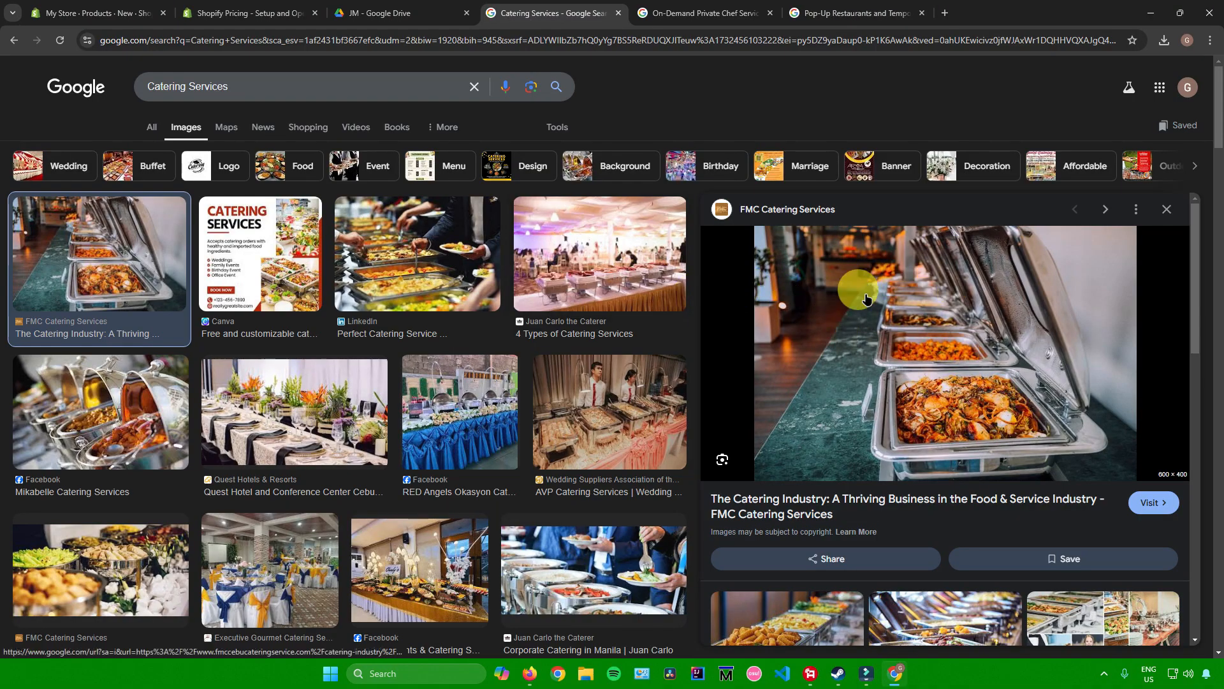
{"action": "left_click", "coordinate": [106, 8]}
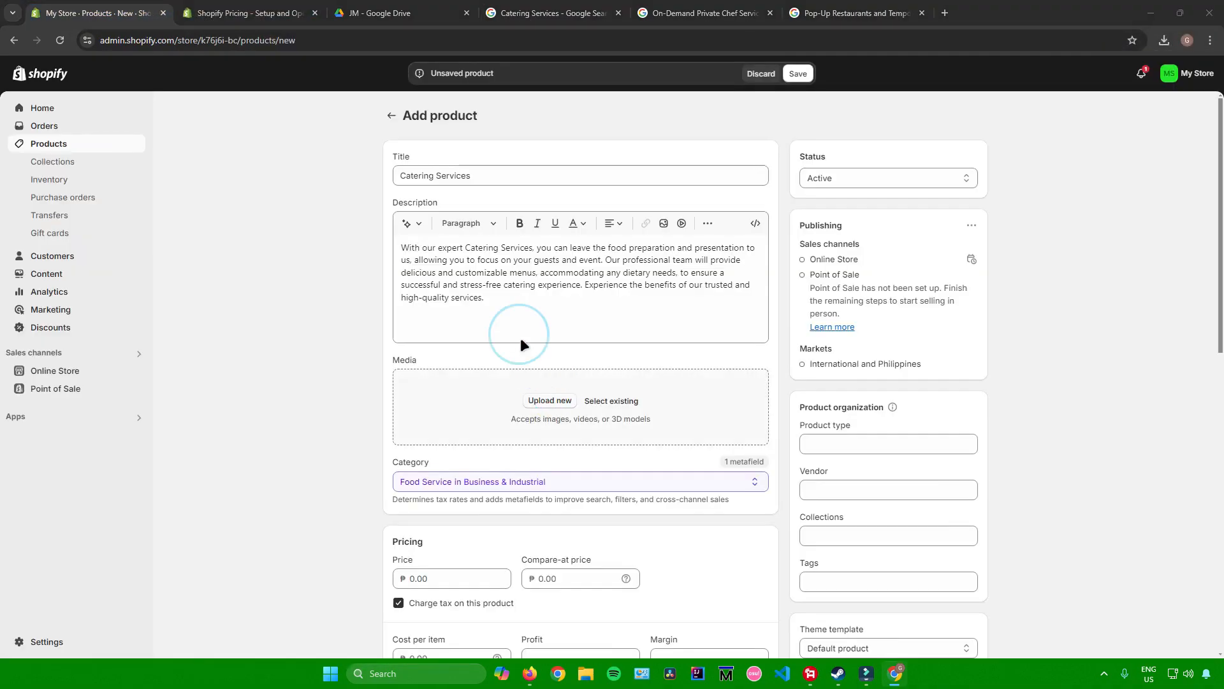
{"action": "left_click", "coordinate": [549, 400]}
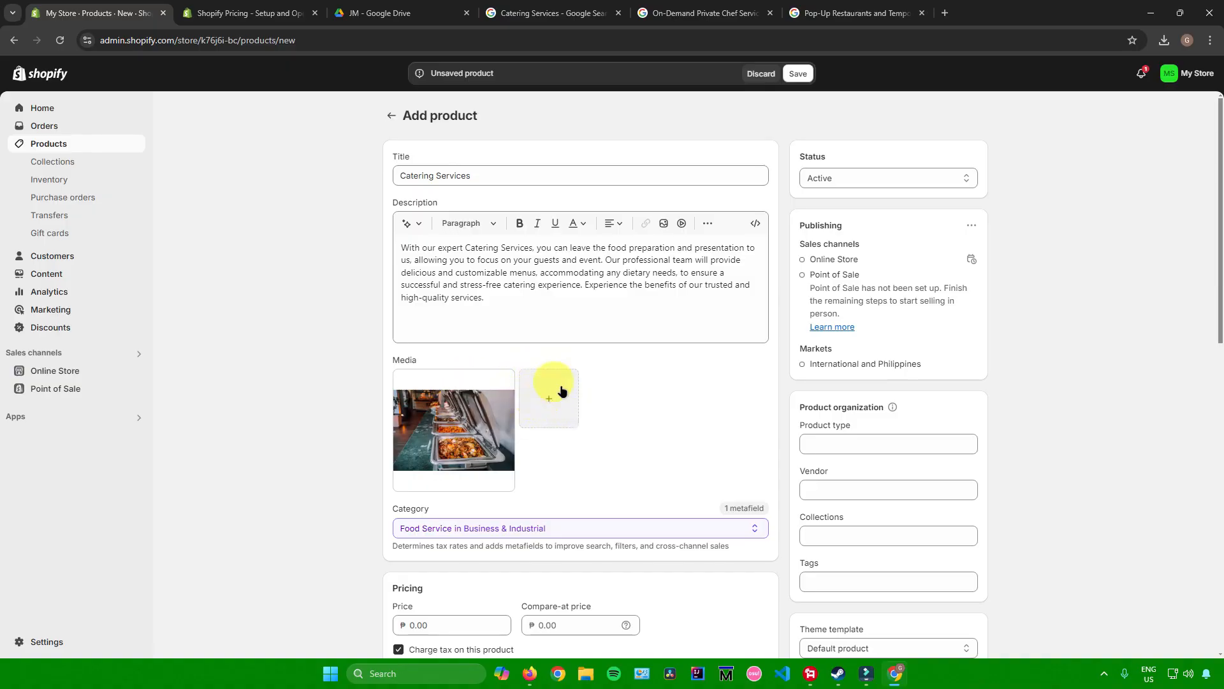
Look through the subcategories under the product's suggested Food Service category
{"action": "scroll", "coordinate": [556, 424], "scroll_direction": "down", "scroll_amount": 2}
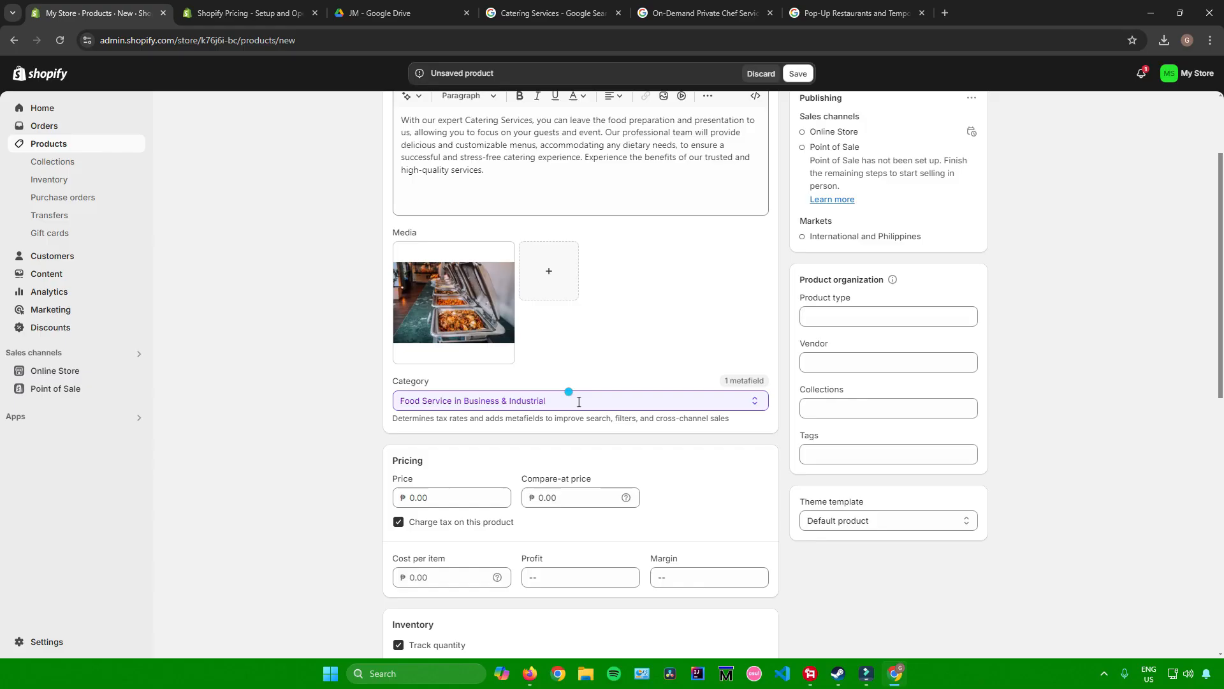
{"action": "left_click", "coordinate": [574, 400]}
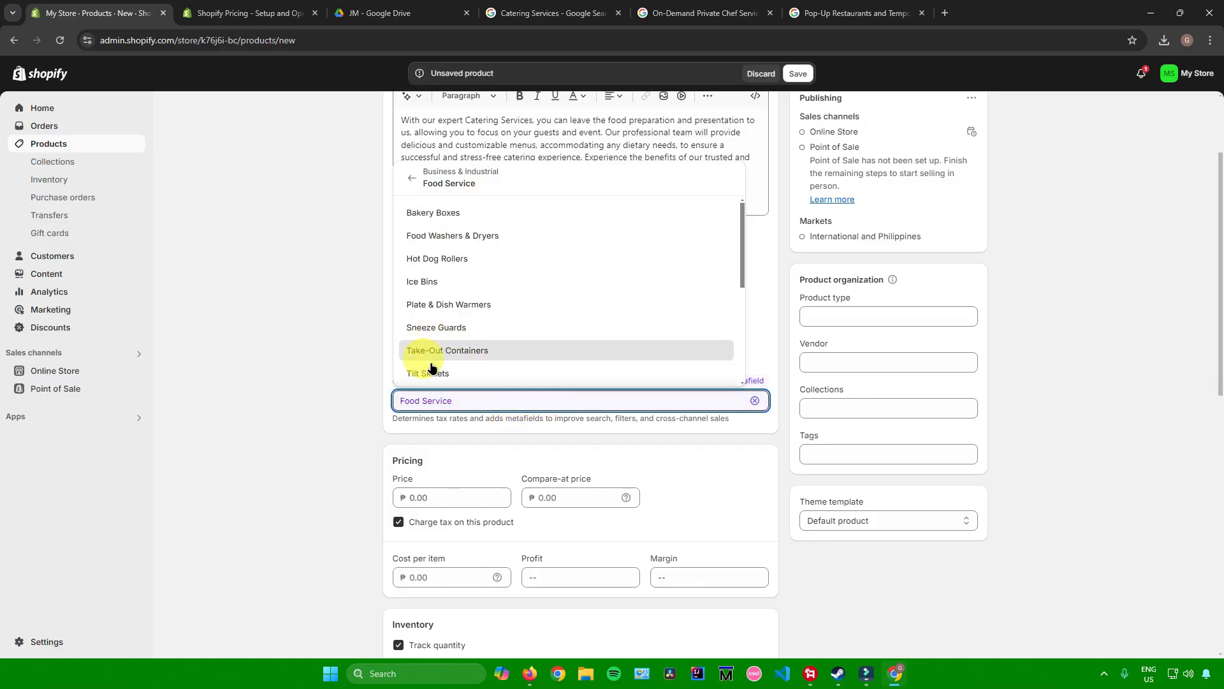
{"action": "left_click", "coordinate": [308, 205]}
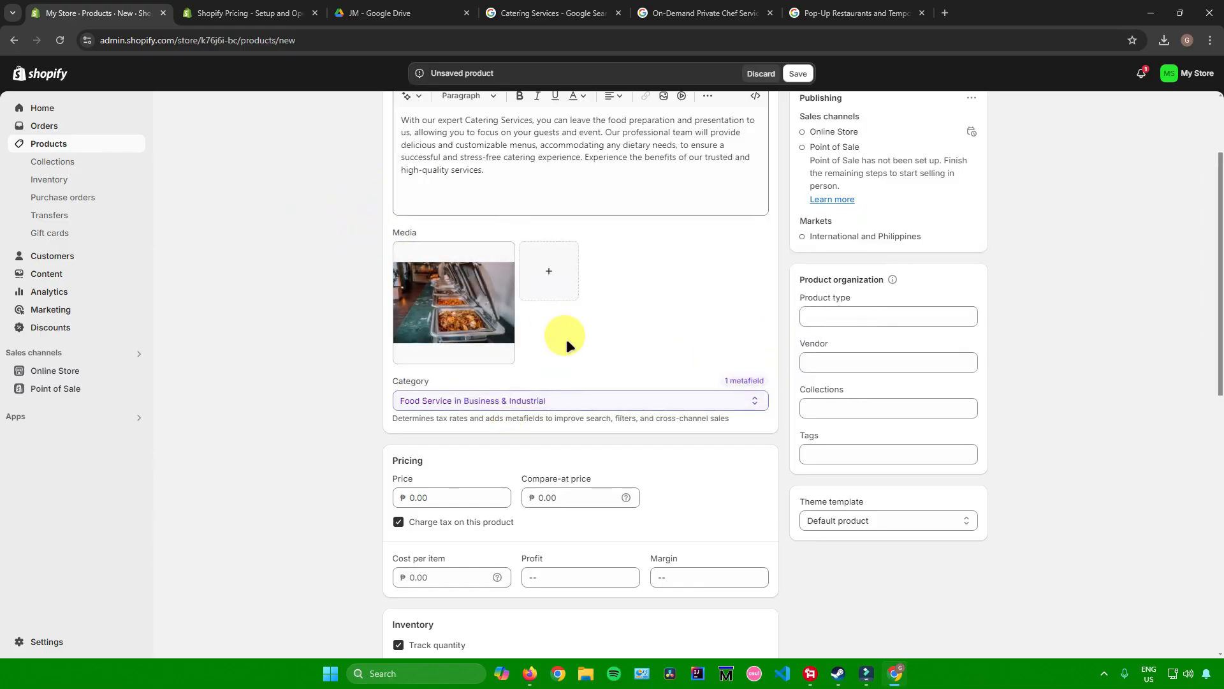
{"action": "scroll", "coordinate": [590, 355], "scroll_direction": "up", "scroll_amount": 2}
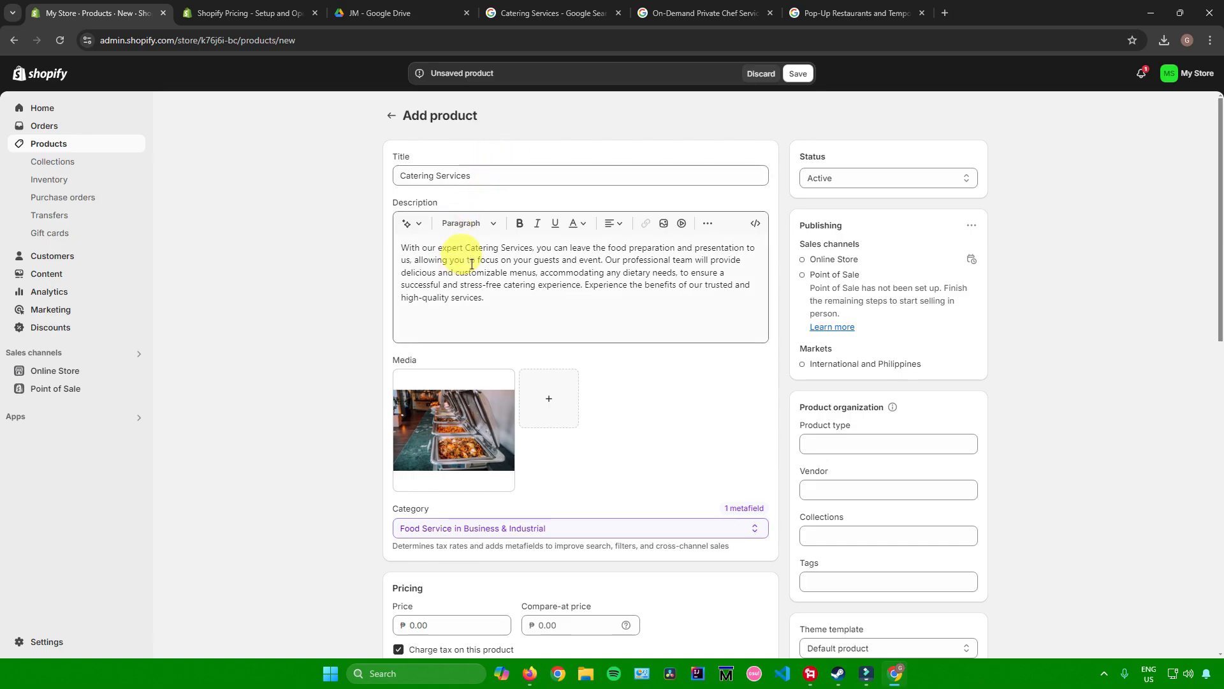
Set the product's price to ₱10000 and turn off the physical product setting for shipping
{"action": "scroll", "coordinate": [449, 418], "scroll_direction": "down", "scroll_amount": 3}
{"action": "left_click", "coordinate": [438, 427]}
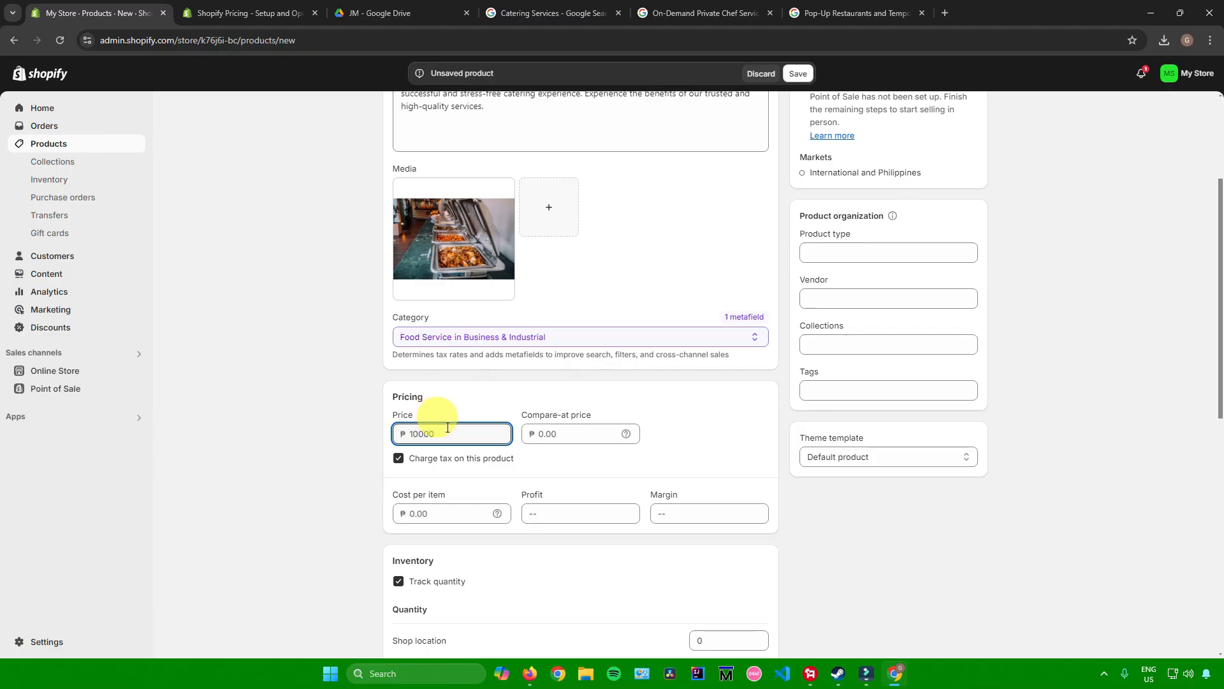
{"action": "scroll", "coordinate": [501, 350], "scroll_direction": "down", "scroll_amount": 3}
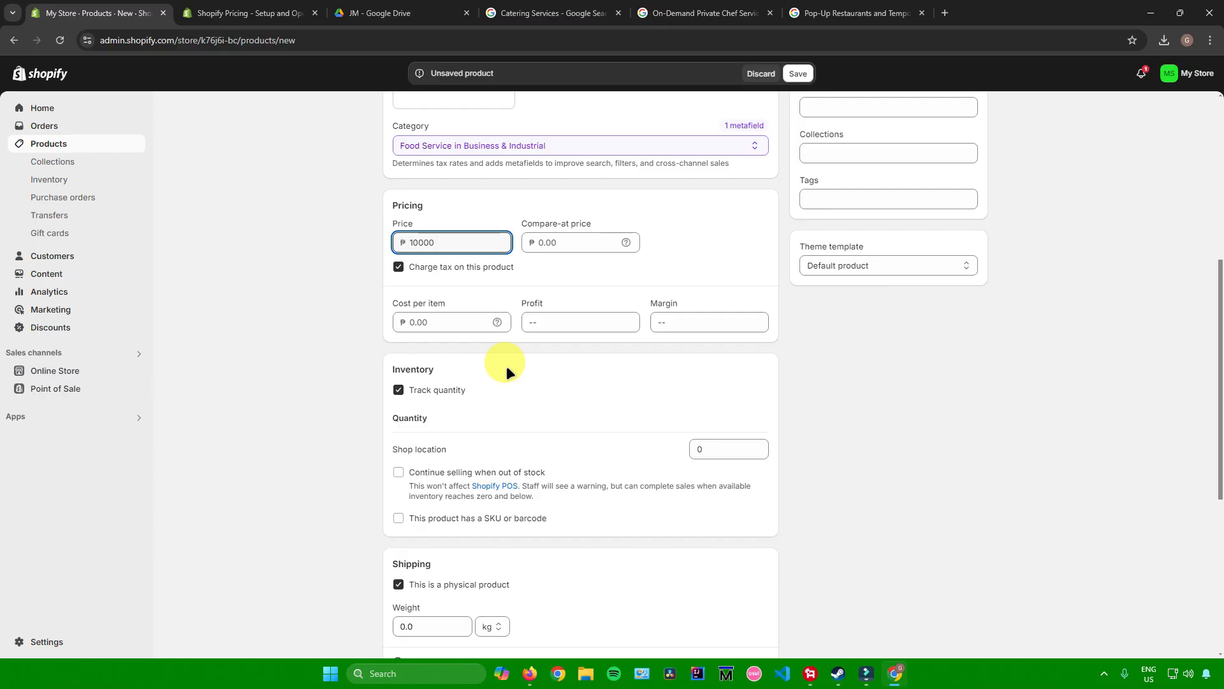
{"action": "scroll", "coordinate": [500, 379], "scroll_direction": "down", "scroll_amount": 3}
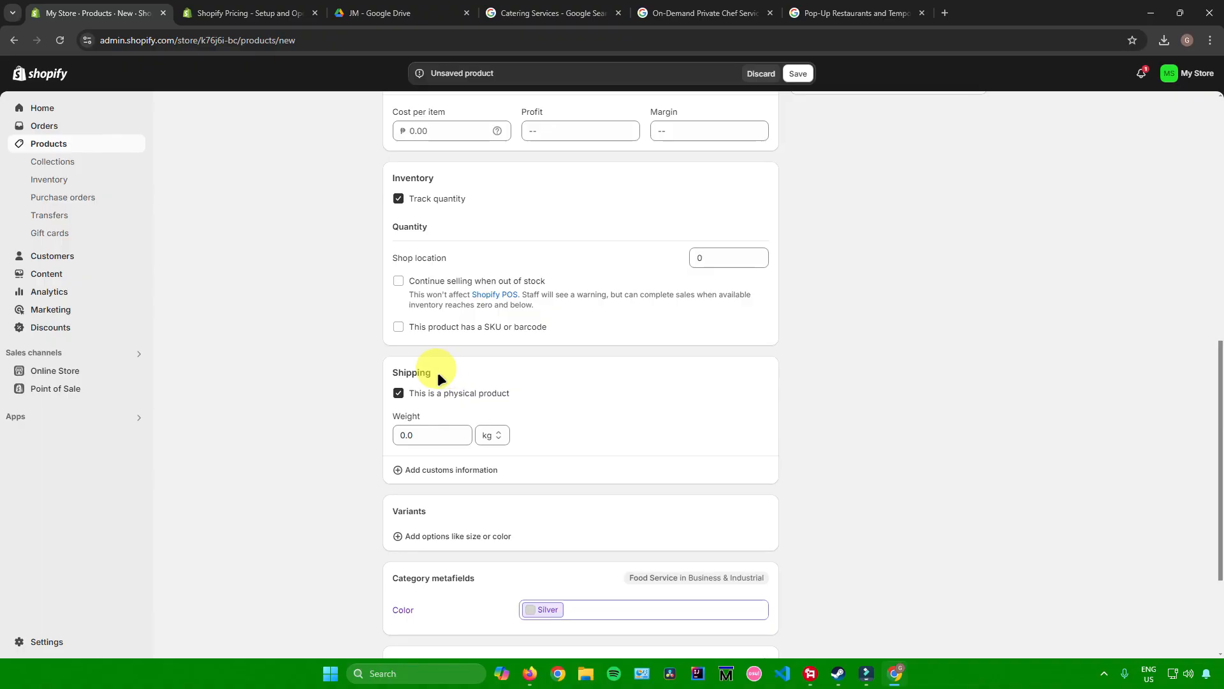
{"action": "left_click", "coordinate": [399, 392]}
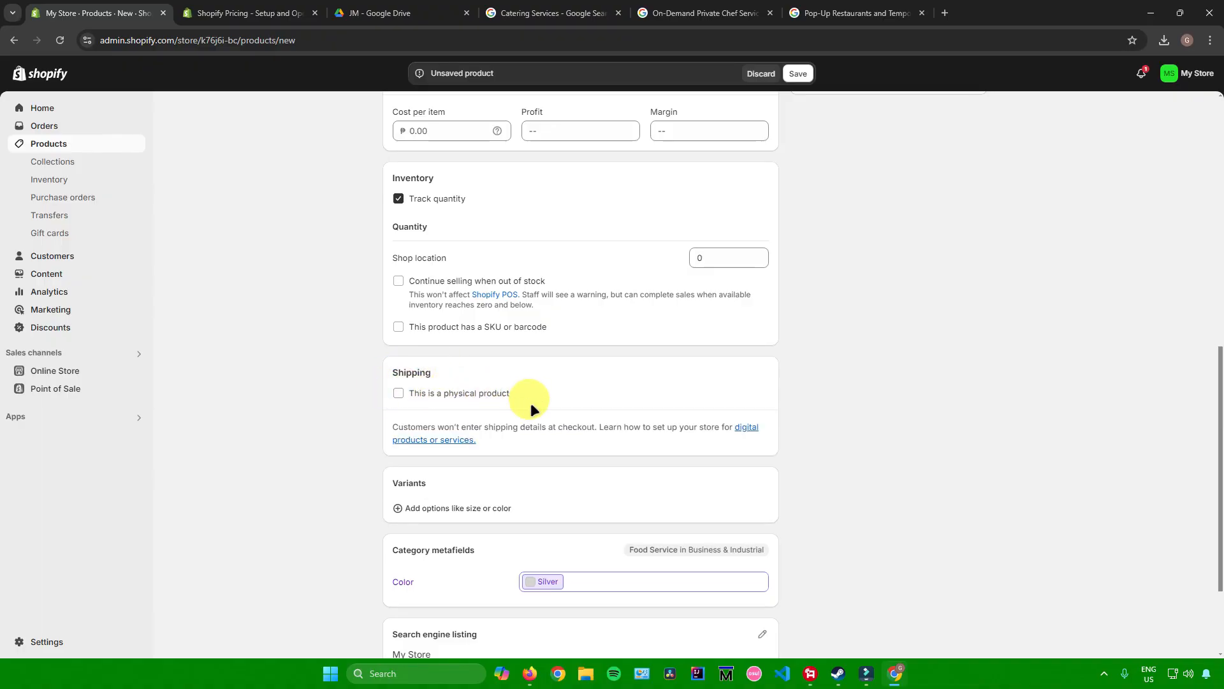
Create a custom variant option named "Amount of People for this service"
{"action": "scroll", "coordinate": [447, 408], "scroll_direction": "down", "scroll_amount": 2}
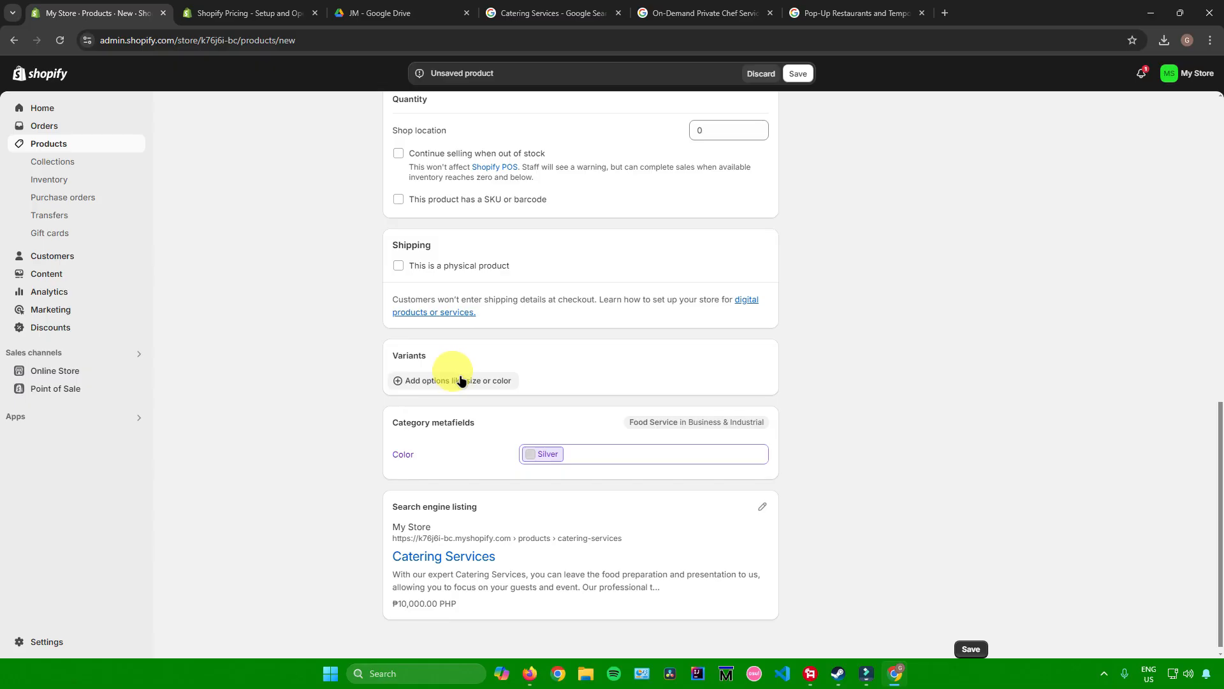
{"action": "left_click", "coordinate": [462, 381]}
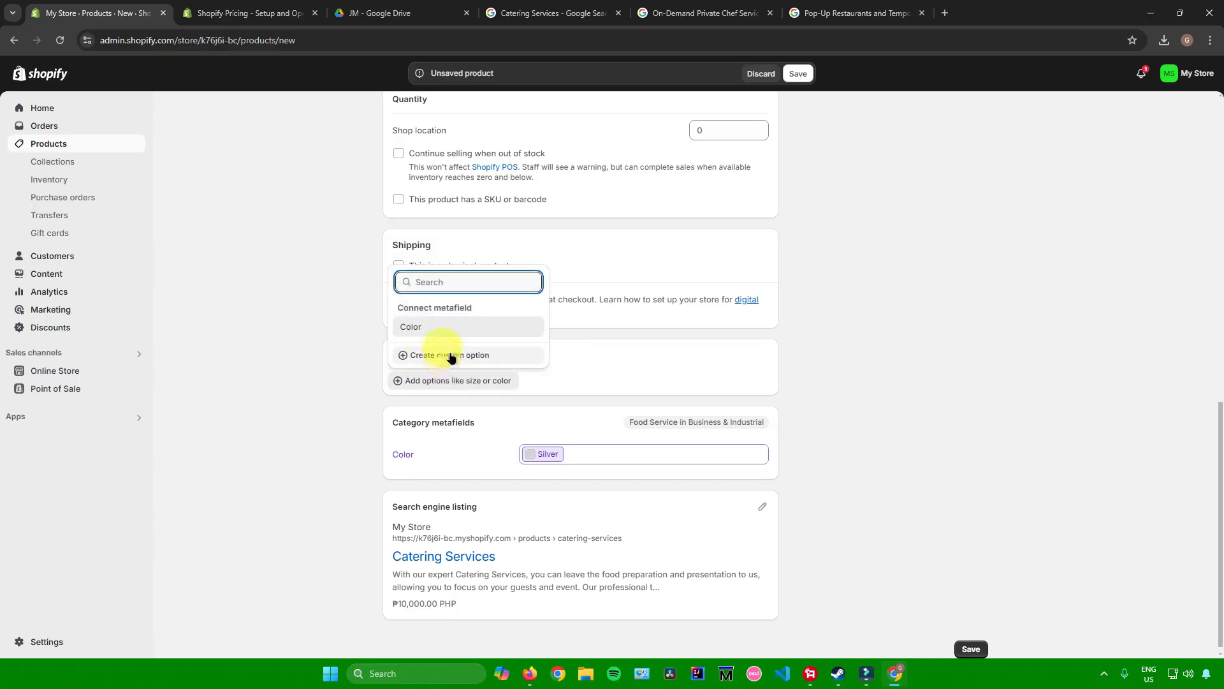
{"action": "left_click", "coordinate": [451, 355]}
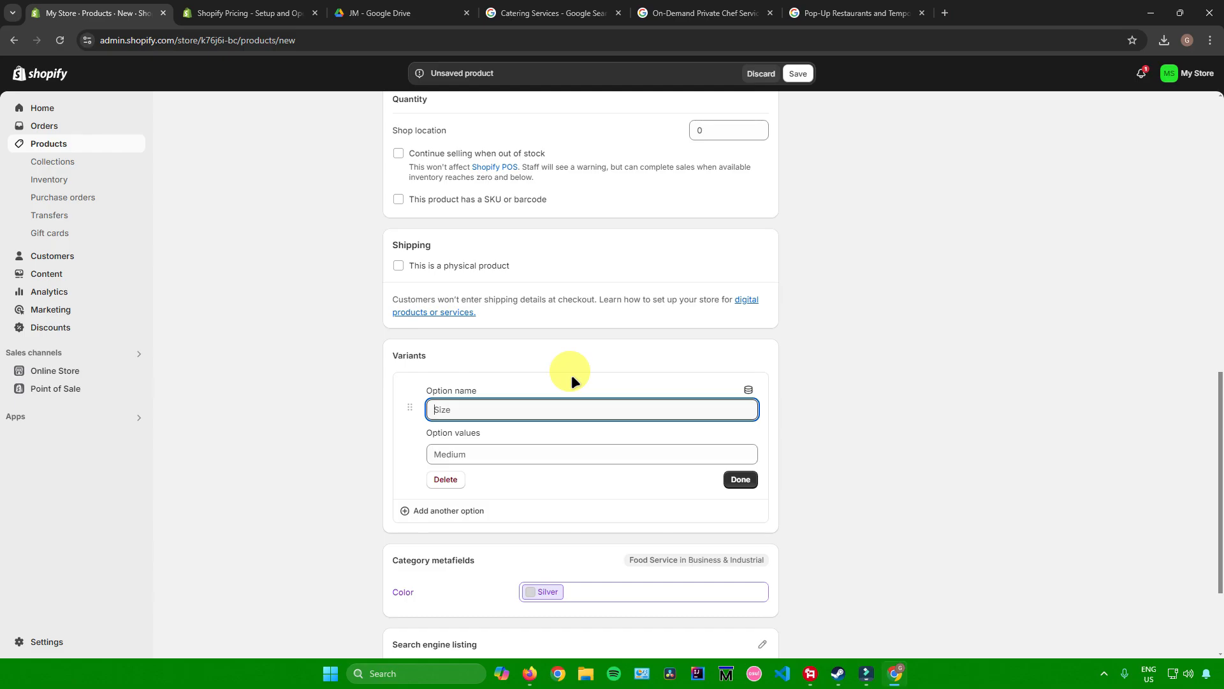
{"action": "type", "text": "Amount of People for this service"}
Add the option values "10 People", "20 People" and "30 People" and finish the variant option
{"action": "left_click", "coordinate": [480, 450]}
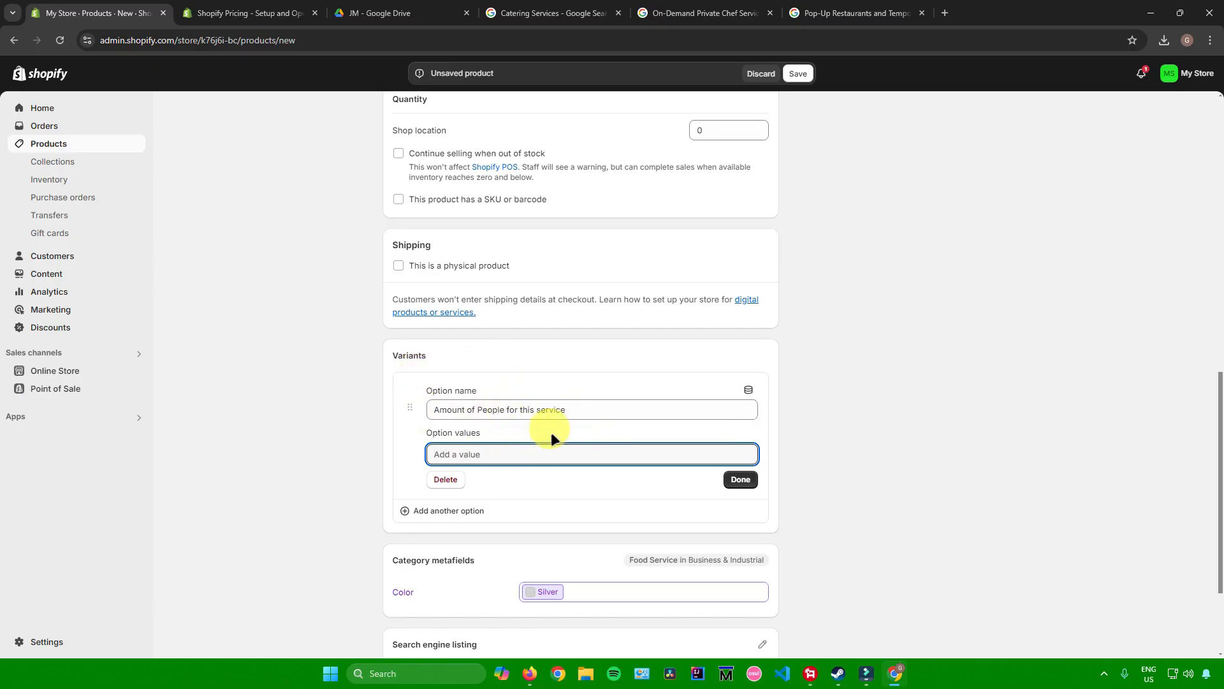
{"action": "type", "text": "10 Peopl"}
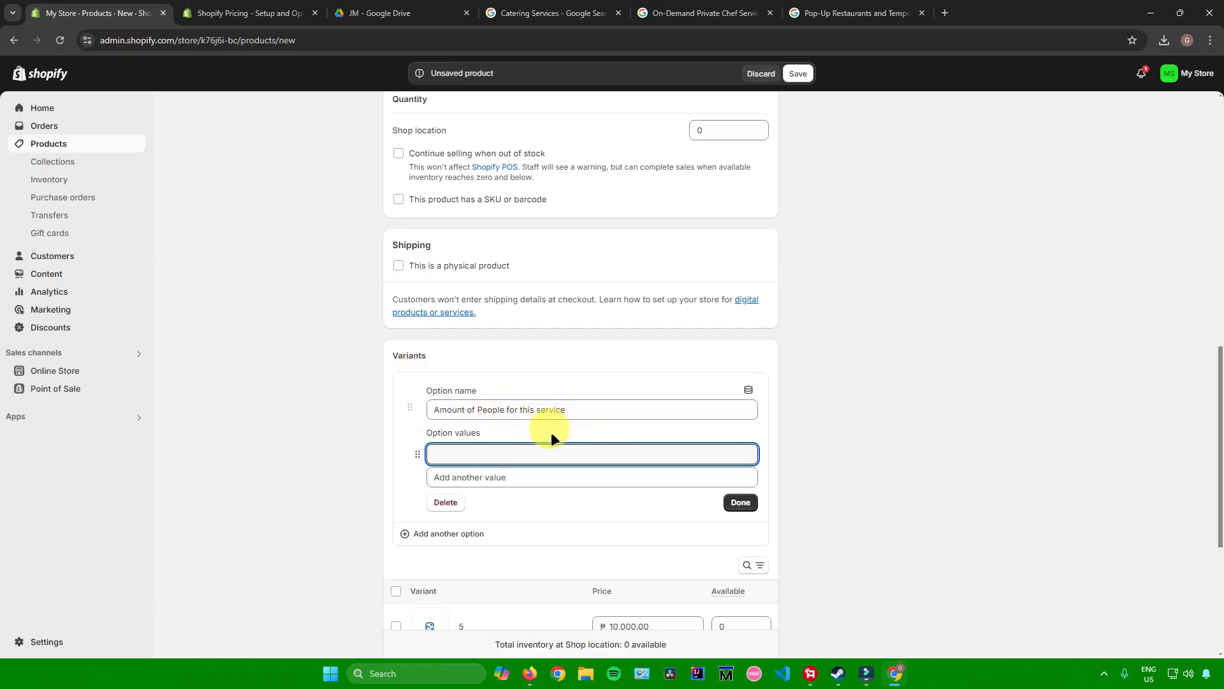
{"action": "type", "text": "e"}
{"action": "left_click", "coordinate": [475, 477]}
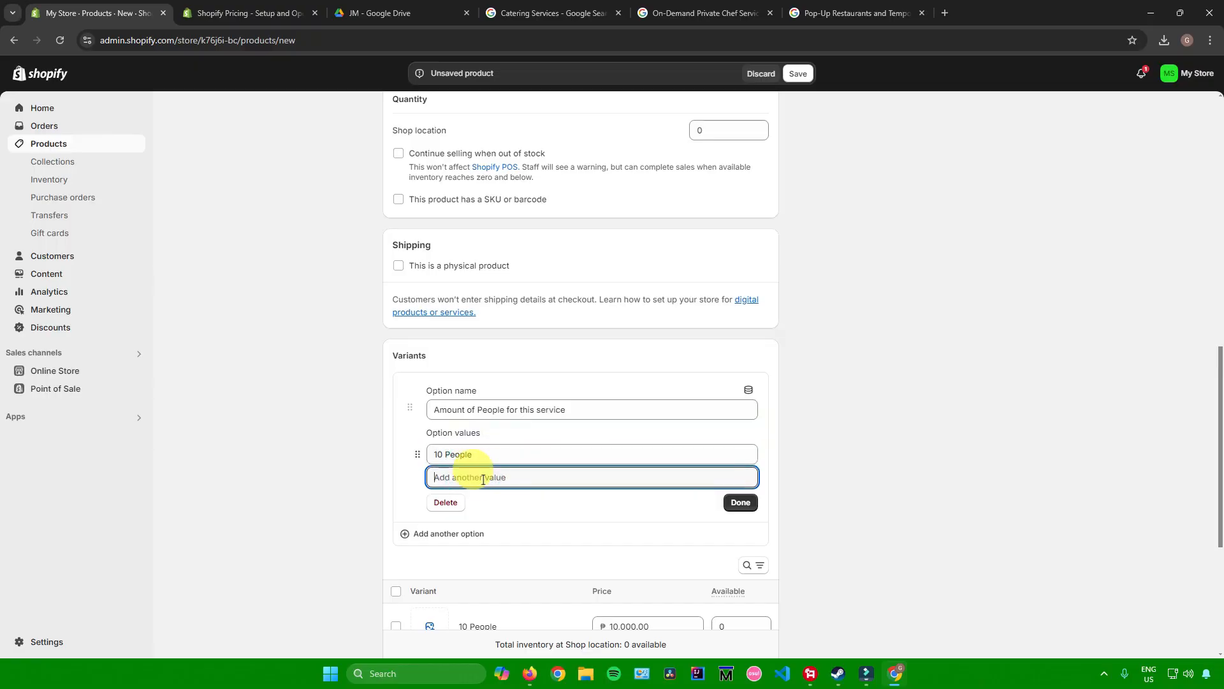
{"action": "type", "text": "20 People"}
{"action": "left_click", "coordinate": [464, 501]}
{"action": "type", "text": "30 People"}
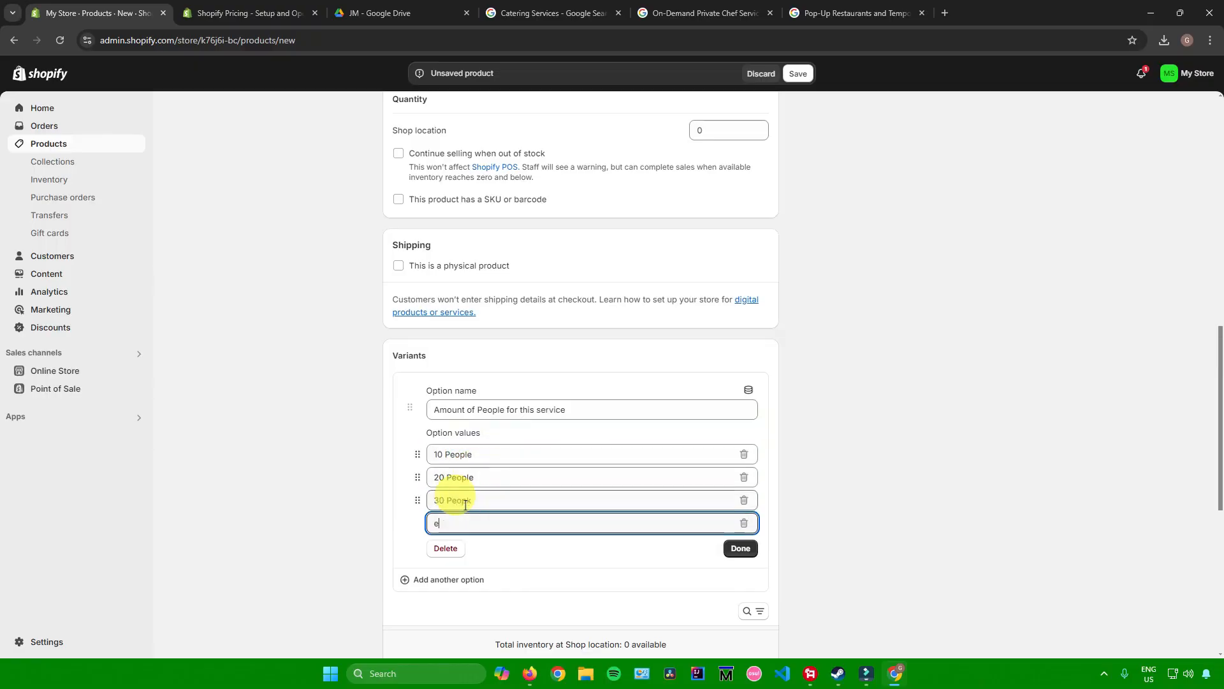
{"action": "key", "text": "BackSpace"}
{"action": "left_click", "coordinate": [468, 502]}
{"action": "type", "text": "e"}
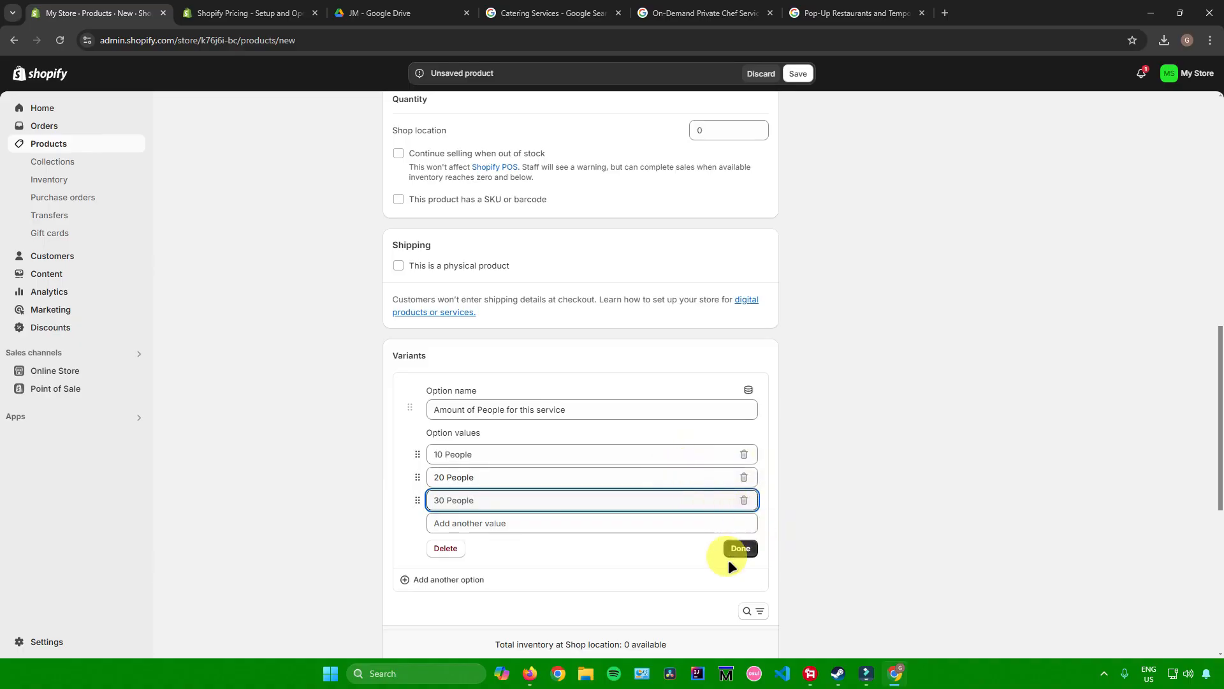
{"action": "left_click", "coordinate": [745, 550]}
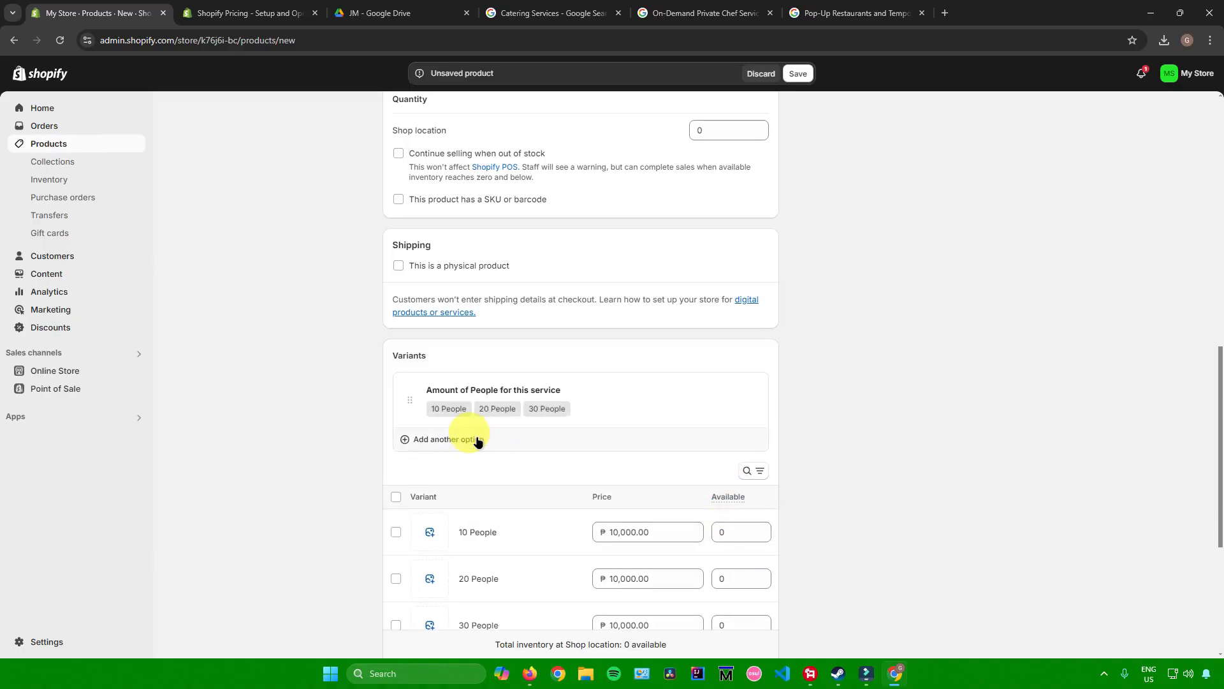
Set the variant prices to ₱20,000 for 20 People and ₱30,000 for 30 People
{"action": "scroll", "coordinate": [475, 415], "scroll_direction": "down", "scroll_amount": 2}
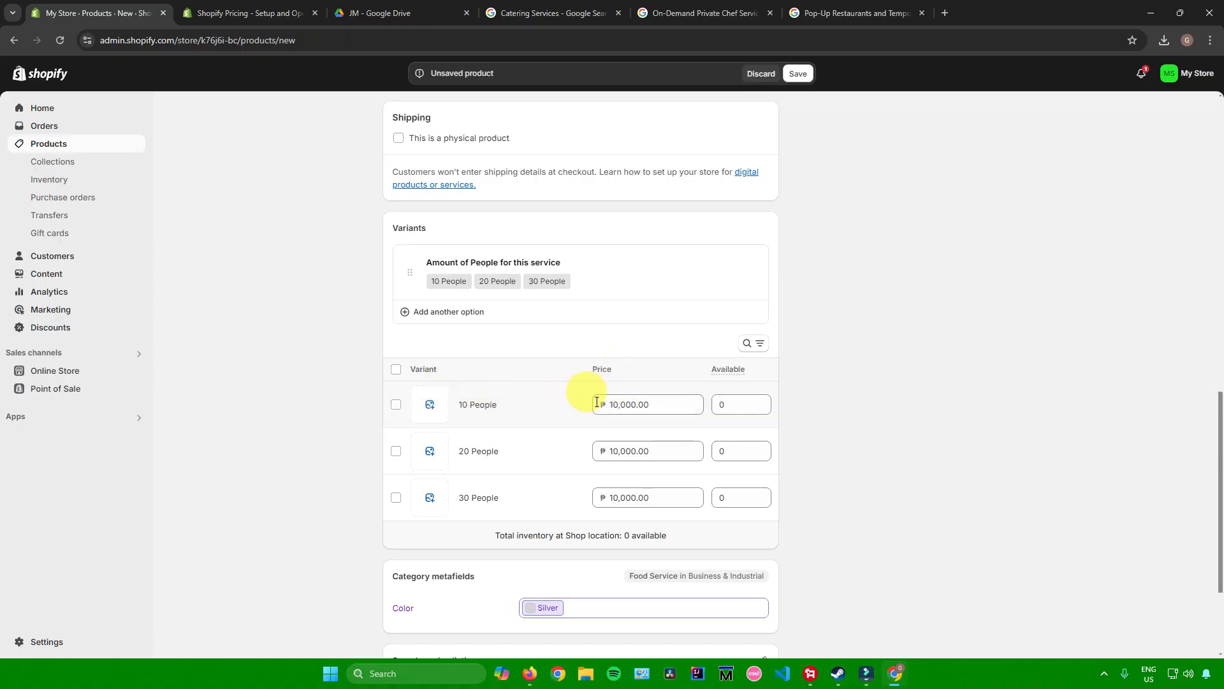
{"action": "scroll", "coordinate": [619, 401], "scroll_direction": "down", "scroll_amount": 2}
{"action": "left_click", "coordinate": [601, 322]}
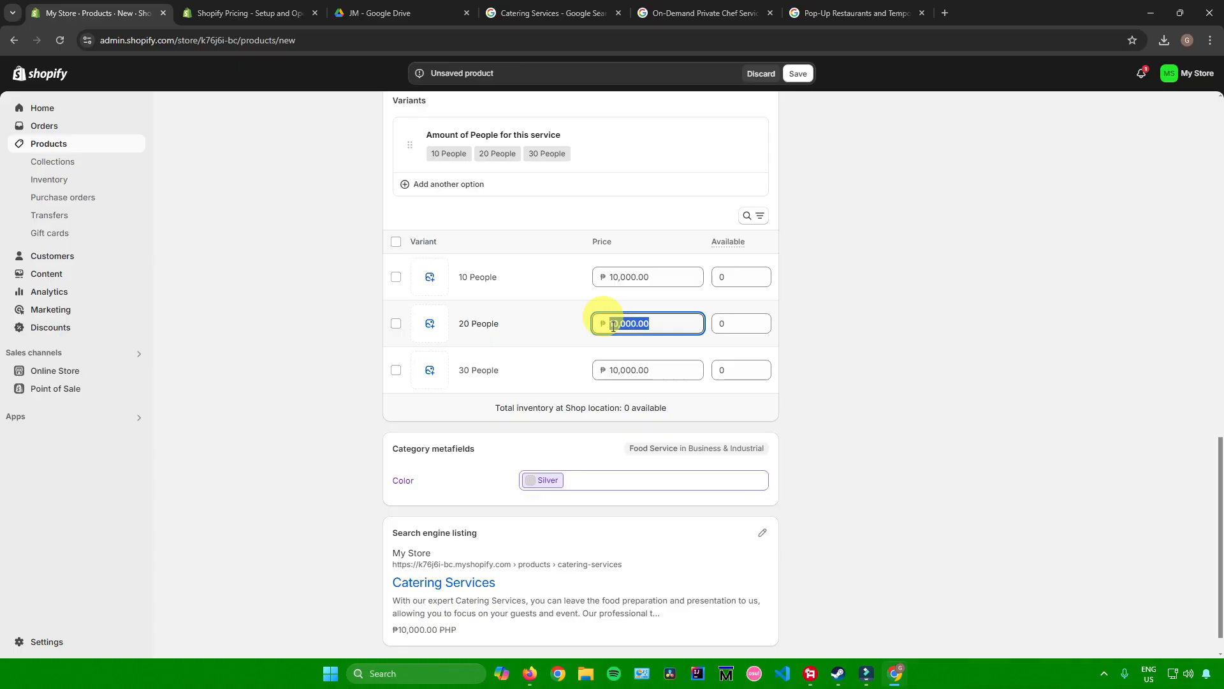
{"action": "left_click", "coordinate": [616, 325]}
{"action": "key", "text": "BackSpace"}
{"action": "type", "text": "2"}
{"action": "left_click", "coordinate": [600, 370]}
{"action": "left_click", "coordinate": [614, 372]}
{"action": "key", "text": "BackSpace"}
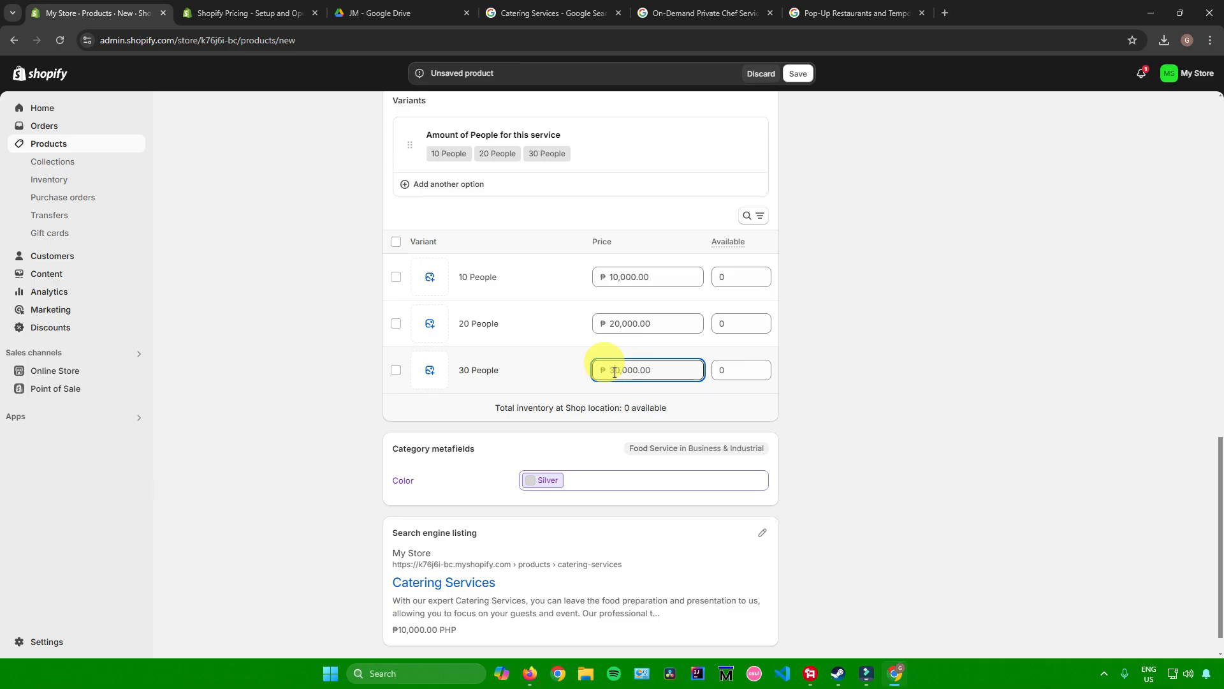
{"action": "left_click", "coordinate": [790, 389]}
Check the category metafields and keep the product's status set to Active
{"action": "scroll", "coordinate": [791, 388], "scroll_direction": "down", "scroll_amount": 1}
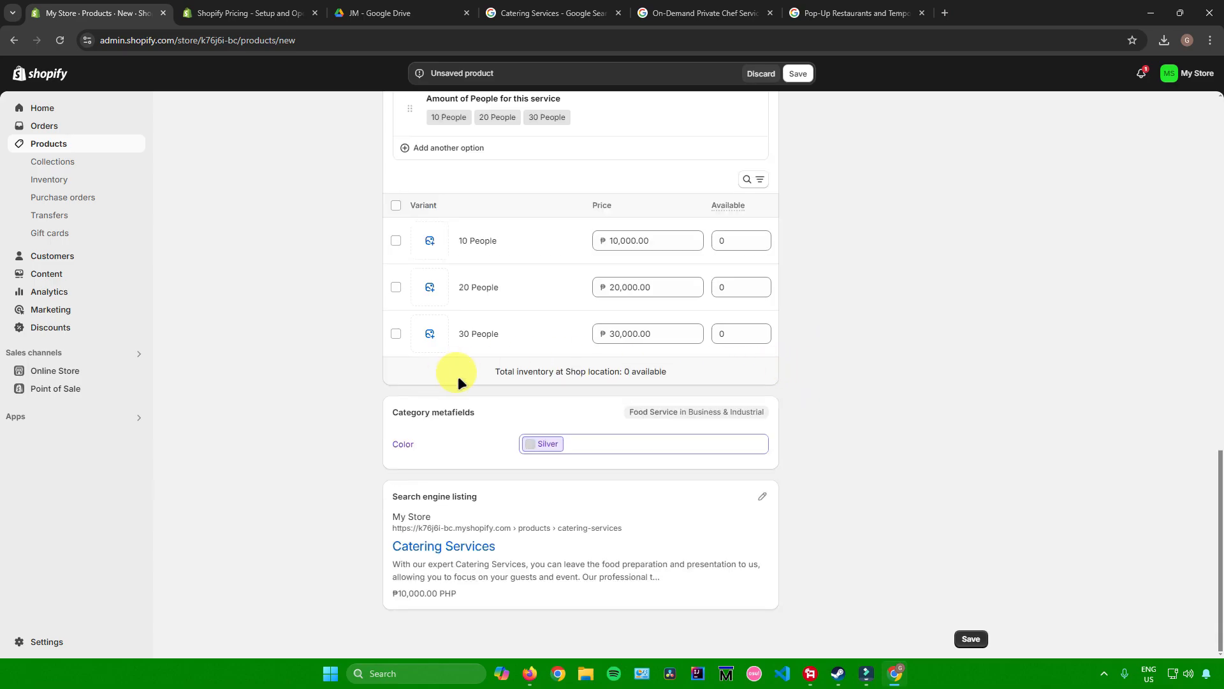
{"action": "left_click", "coordinate": [561, 443]}
{"action": "scroll", "coordinate": [538, 499], "scroll_direction": "up", "scroll_amount": 15}
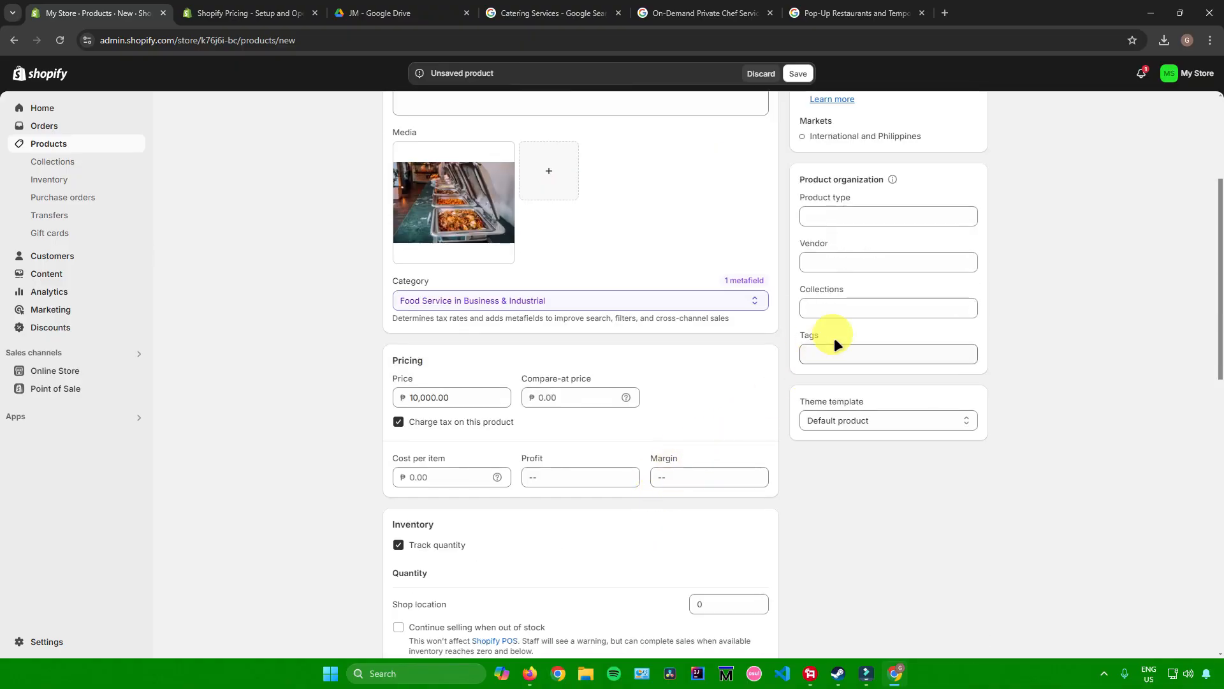
{"action": "left_click", "coordinate": [871, 182]}
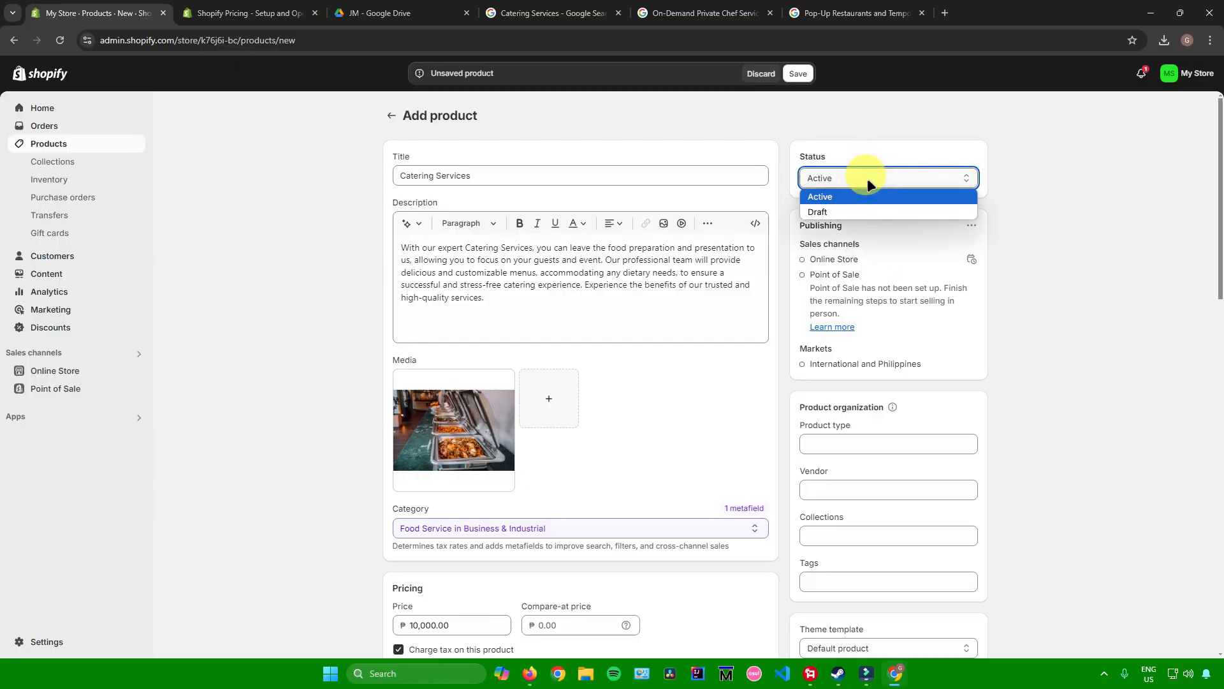
{"action": "left_click", "coordinate": [868, 184]}
Set the product type to "Services" and assign the product to the Home page collection
{"action": "scroll", "coordinate": [814, 266], "scroll_direction": "down", "scroll_amount": 2}
{"action": "left_click_drag", "start_coordinate": [841, 281], "coordinate": [899, 279]}
{"action": "left_click", "coordinate": [835, 315]}
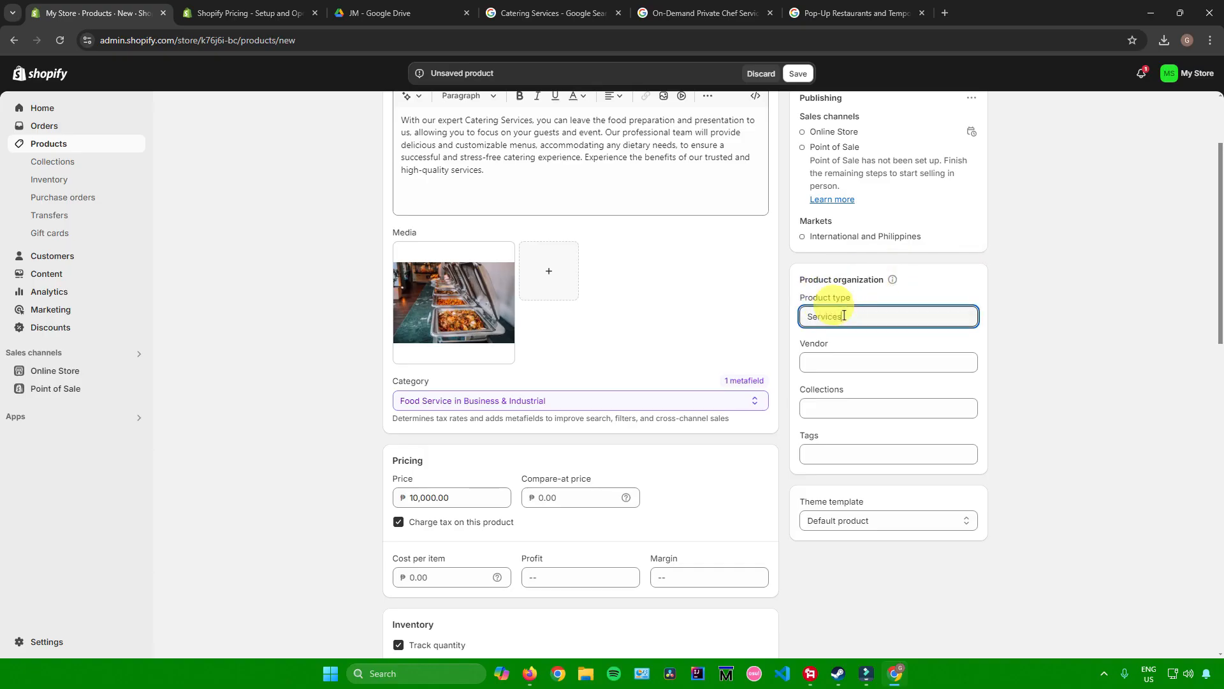
{"action": "left_click", "coordinate": [821, 360]}
{"action": "left_click", "coordinate": [1024, 375]}
{"action": "left_click", "coordinate": [853, 407]}
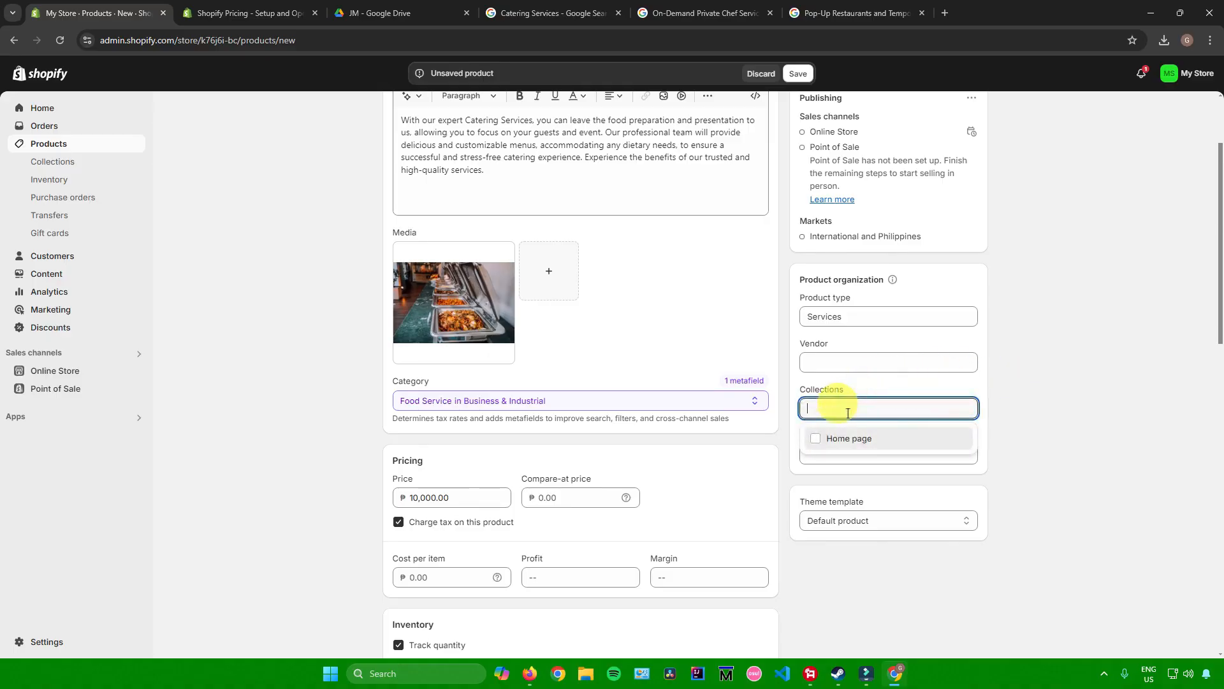
{"action": "left_click", "coordinate": [823, 439]}
{"action": "left_click", "coordinate": [1137, 429]}
Add the tags "Services" and "Food Services" to the product
{"action": "left_click", "coordinate": [855, 454]}
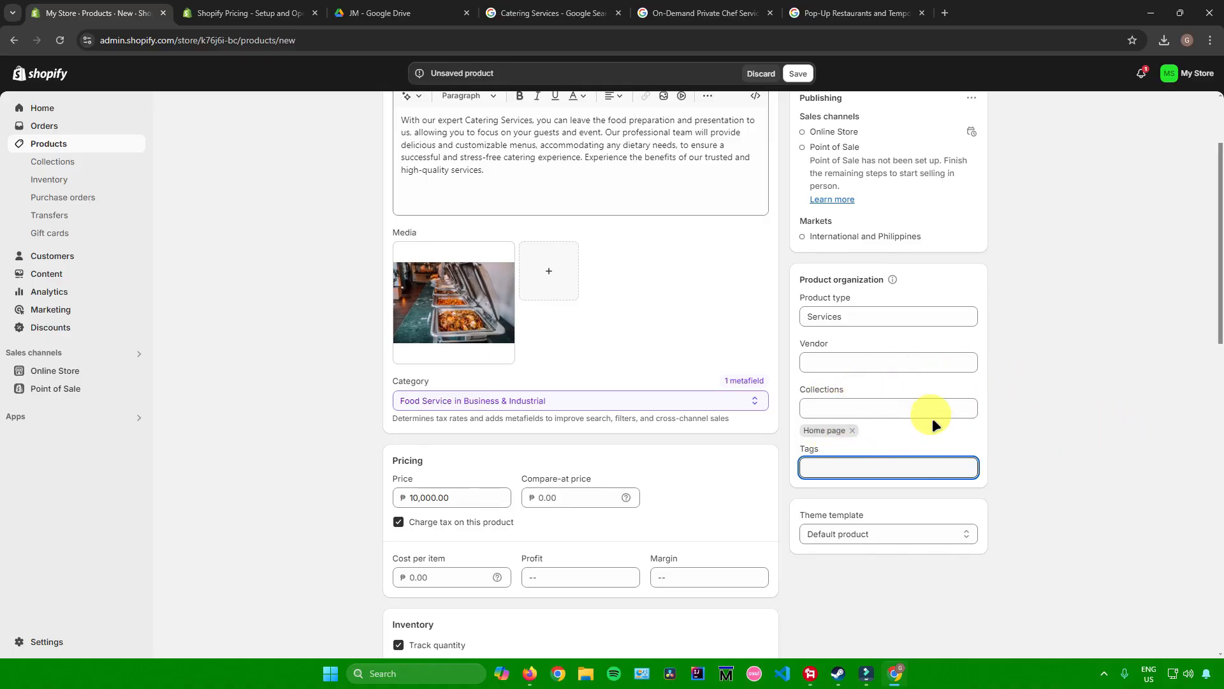
{"action": "type", "text": "Services"}
{"action": "left_click", "coordinate": [879, 498]}
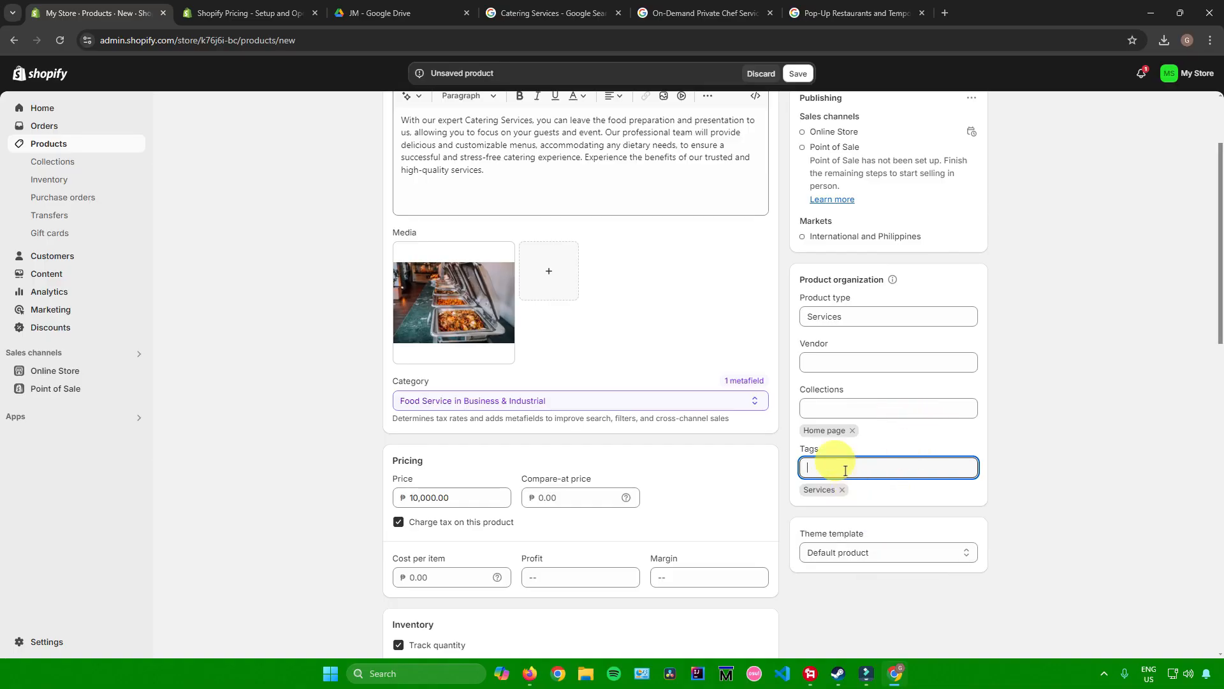
{"action": "type", "text": "Food Services"}
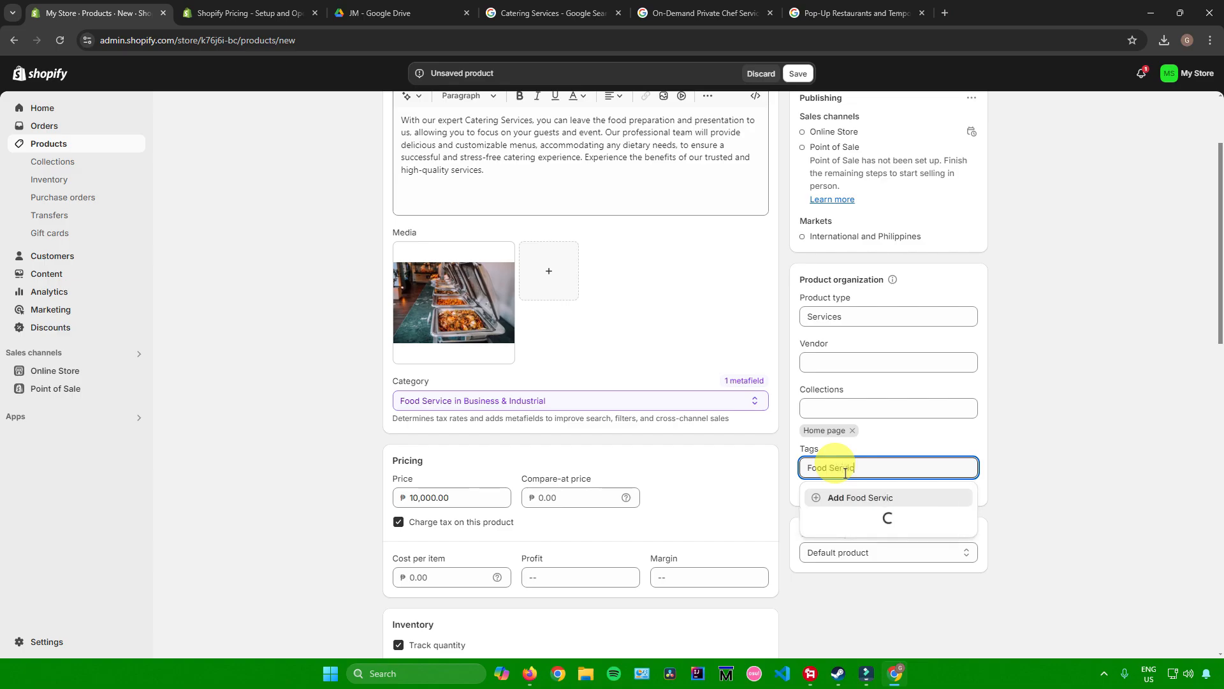
{"action": "right_click", "coordinate": [845, 478]}
{"action": "left_click", "coordinate": [829, 501]}
Save the Catering Services product and return to the product list
{"action": "scroll", "coordinate": [645, 396], "scroll_direction": "up", "scroll_amount": 2}
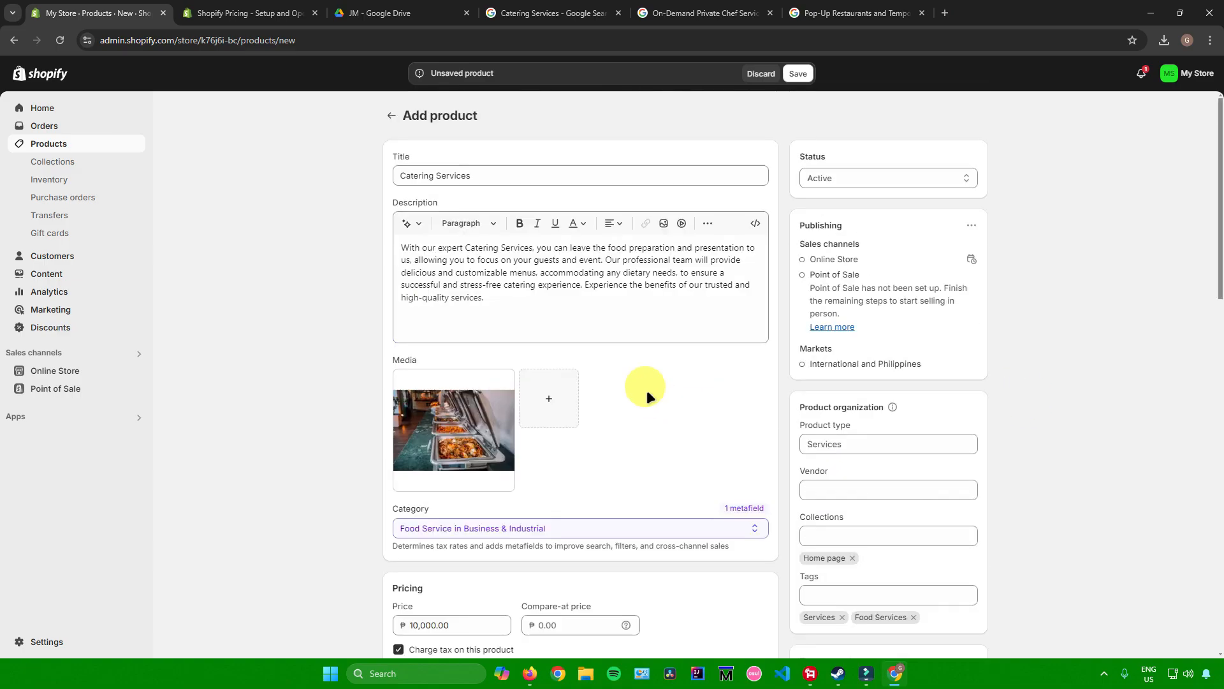
{"action": "left_click", "coordinate": [798, 73]}
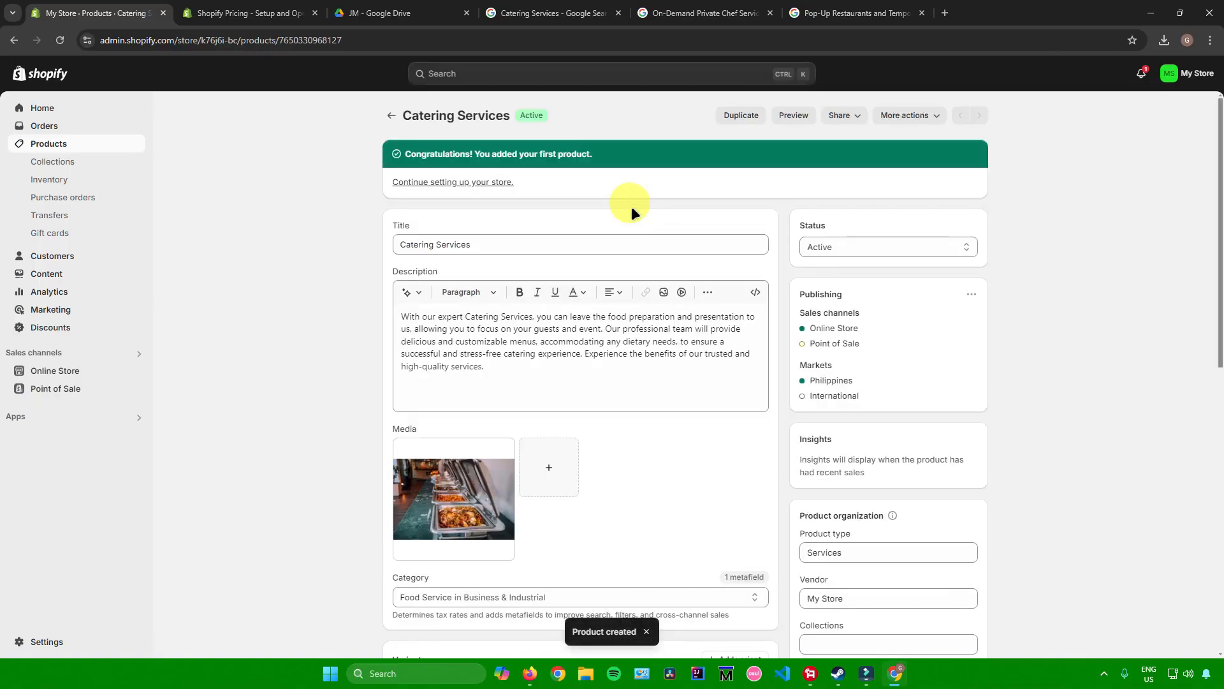
{"action": "left_click", "coordinate": [392, 115]}
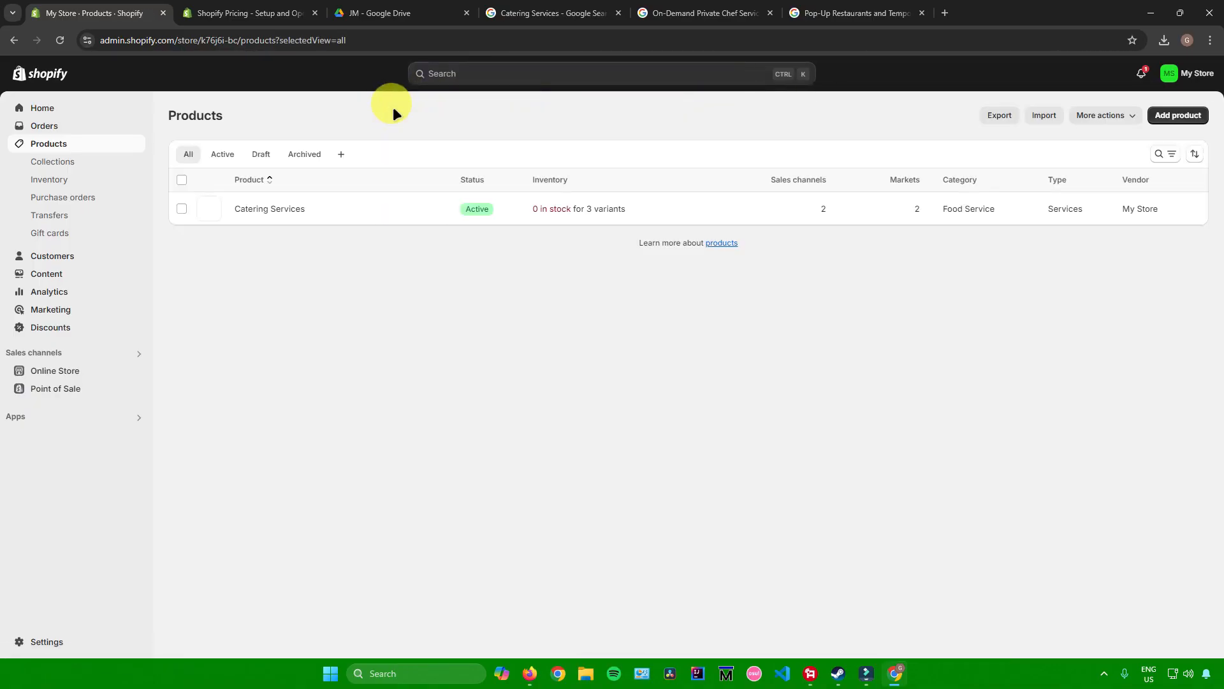
View the image searches for On-Demand Private Chef Services and Pop-Up Restaurants and Temporary Food Stalls, and return to the store's product list
{"action": "left_click", "coordinate": [673, 14]}
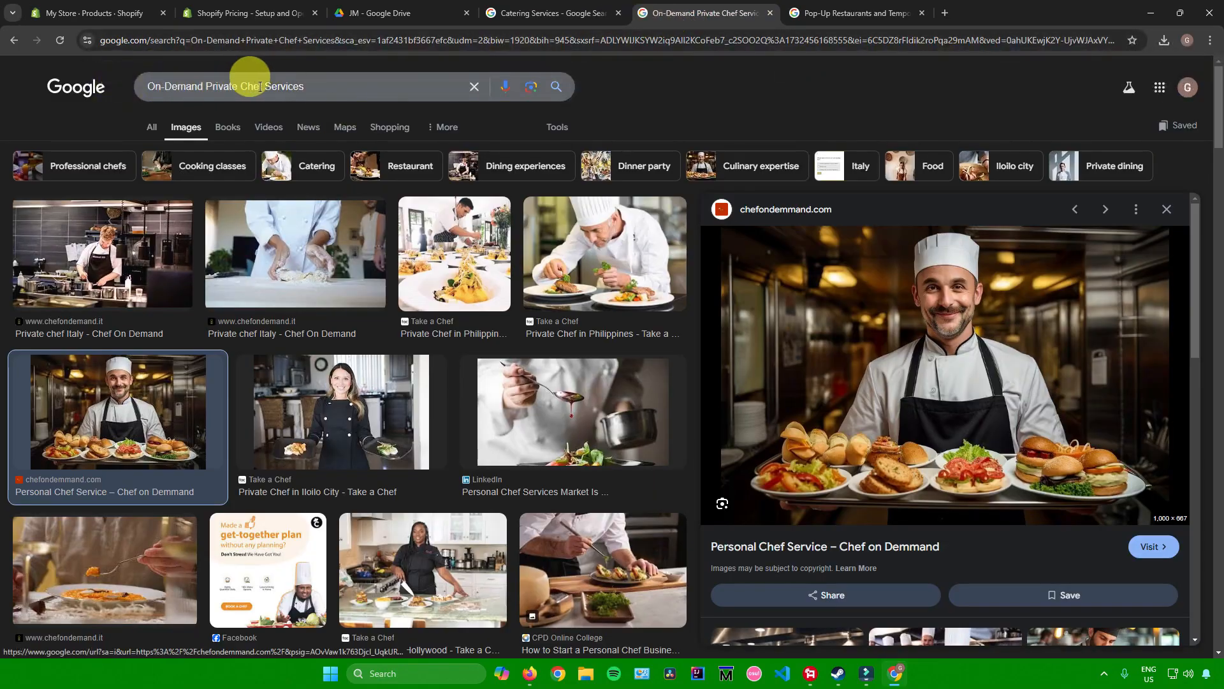
{"action": "left_click", "coordinate": [829, 13]}
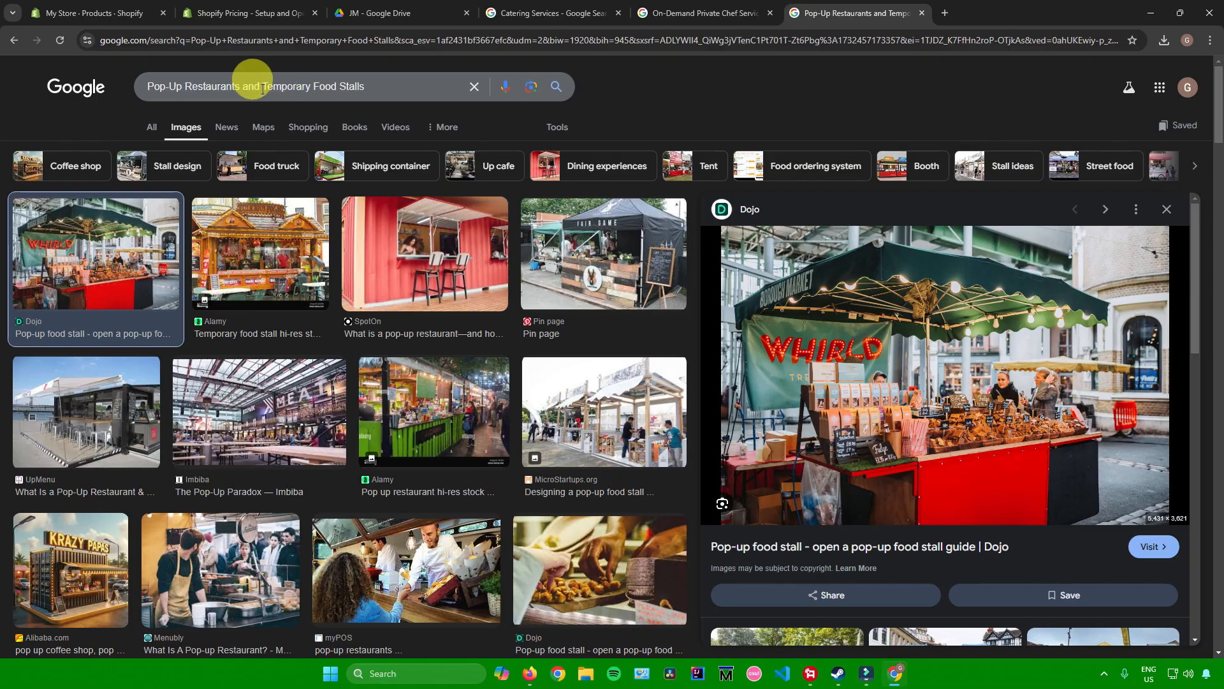
{"action": "left_click", "coordinate": [109, 12]}
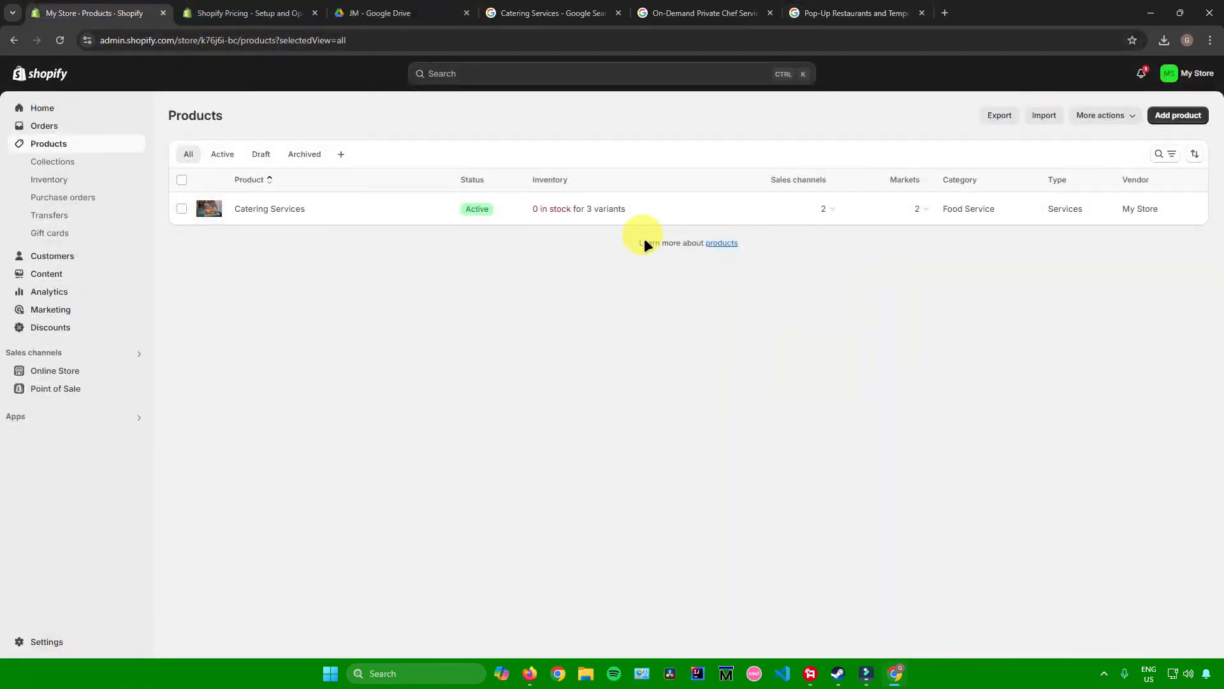
Start adding another product and look through its blank form
{"action": "left_click", "coordinate": [1179, 114]}
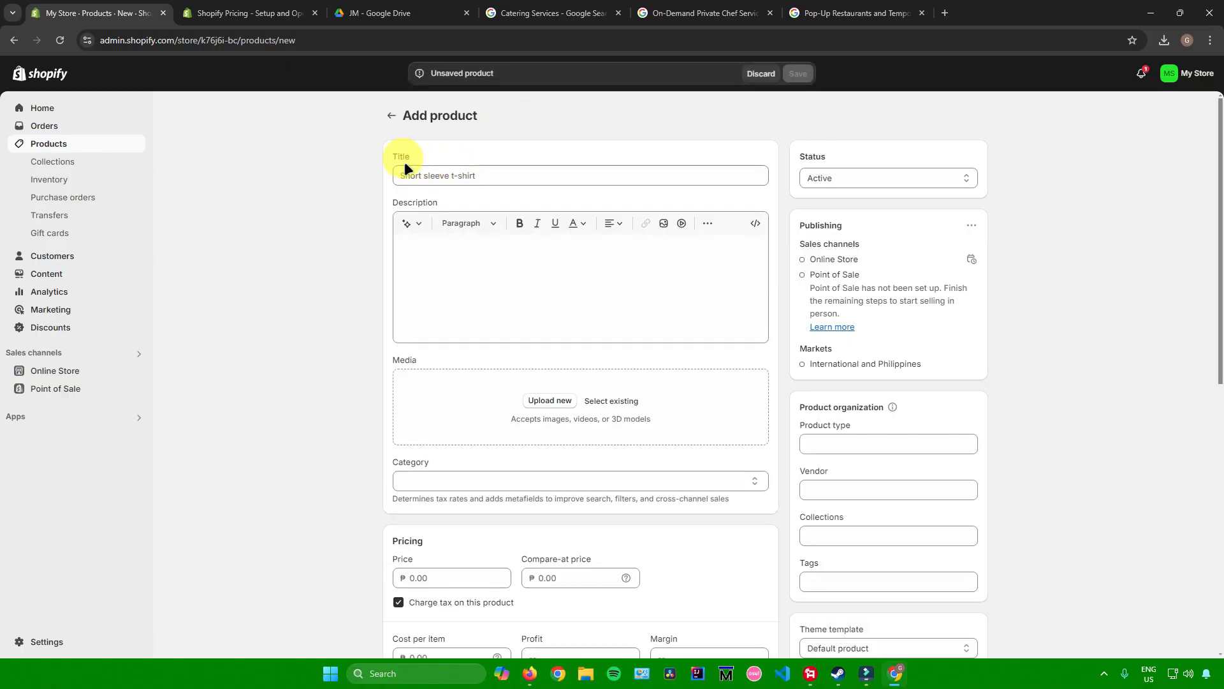
{"action": "scroll", "coordinate": [525, 314], "scroll_direction": "down", "scroll_amount": 4}
{"action": "scroll", "coordinate": [527, 313], "scroll_direction": "up", "scroll_amount": 4}
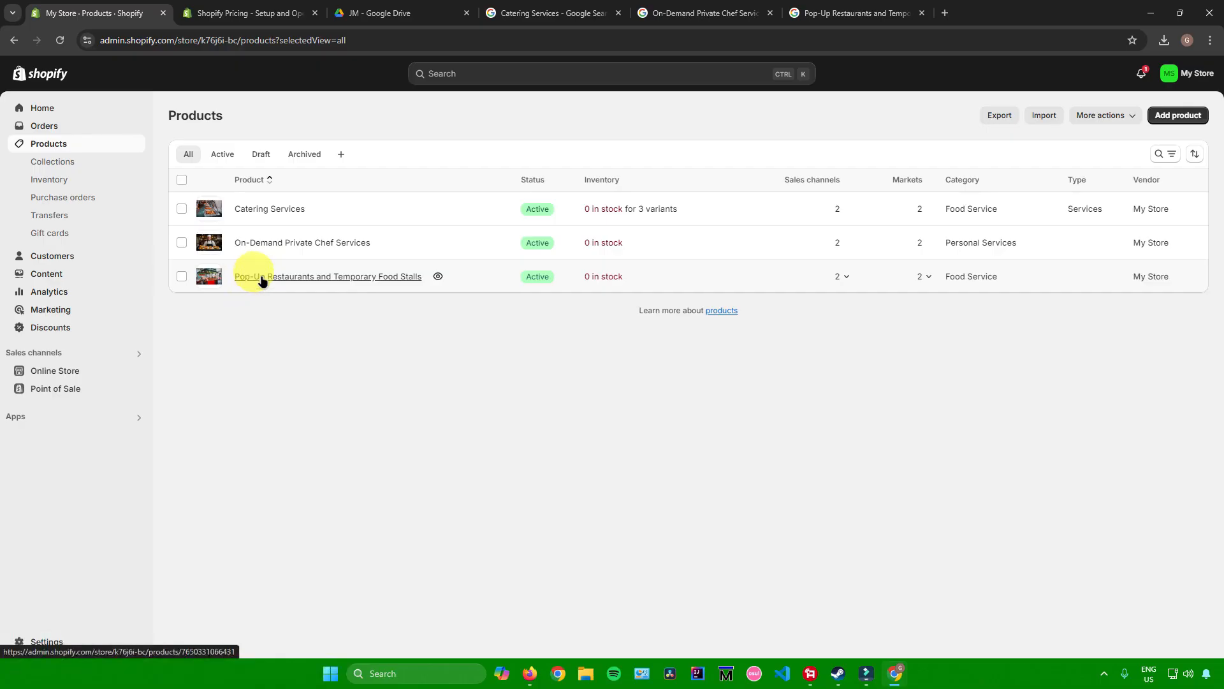
Search the Shopify App Store for "appointly" and open the Appointment Booking App Apntly listing
{"action": "left_click", "coordinate": [51, 414]}
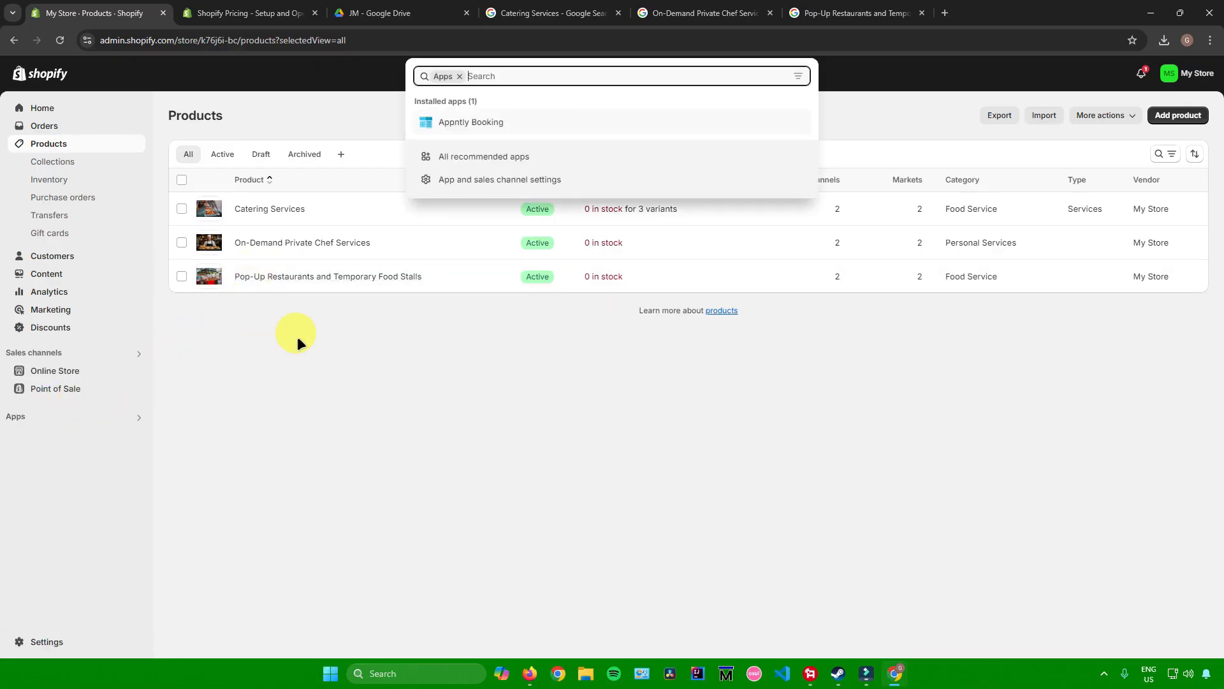
{"action": "left_click", "coordinate": [495, 160]}
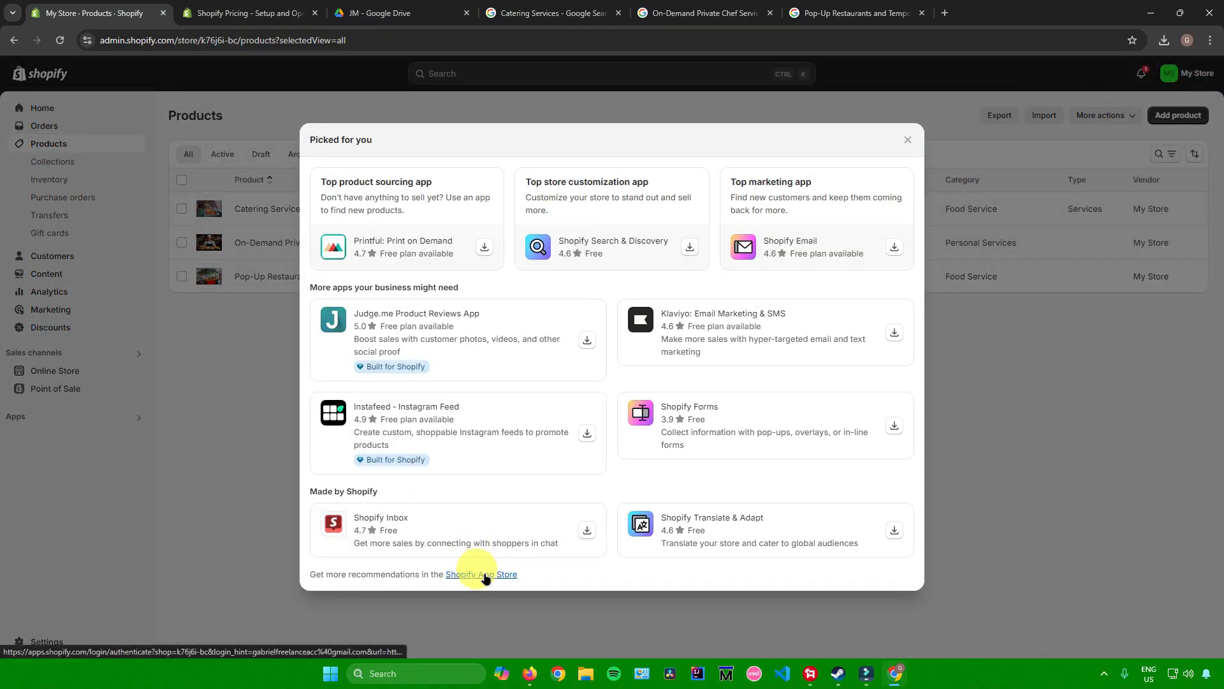
{"action": "left_click", "coordinate": [487, 577]}
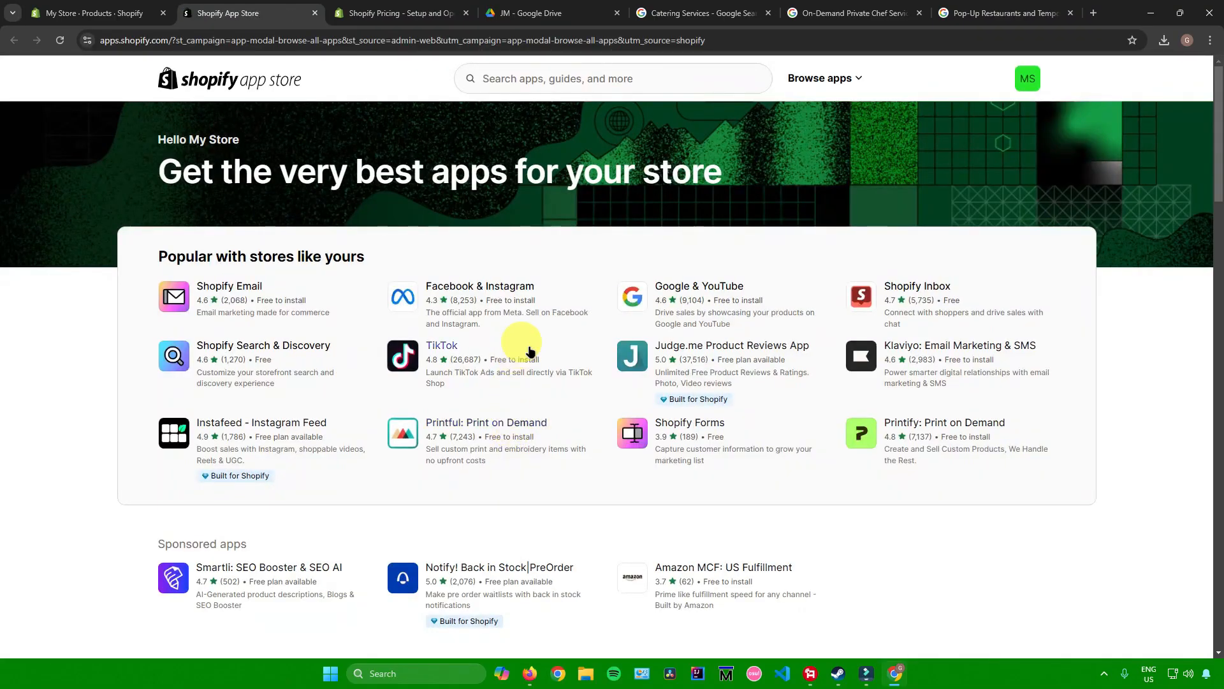
{"action": "left_click", "coordinate": [537, 78]}
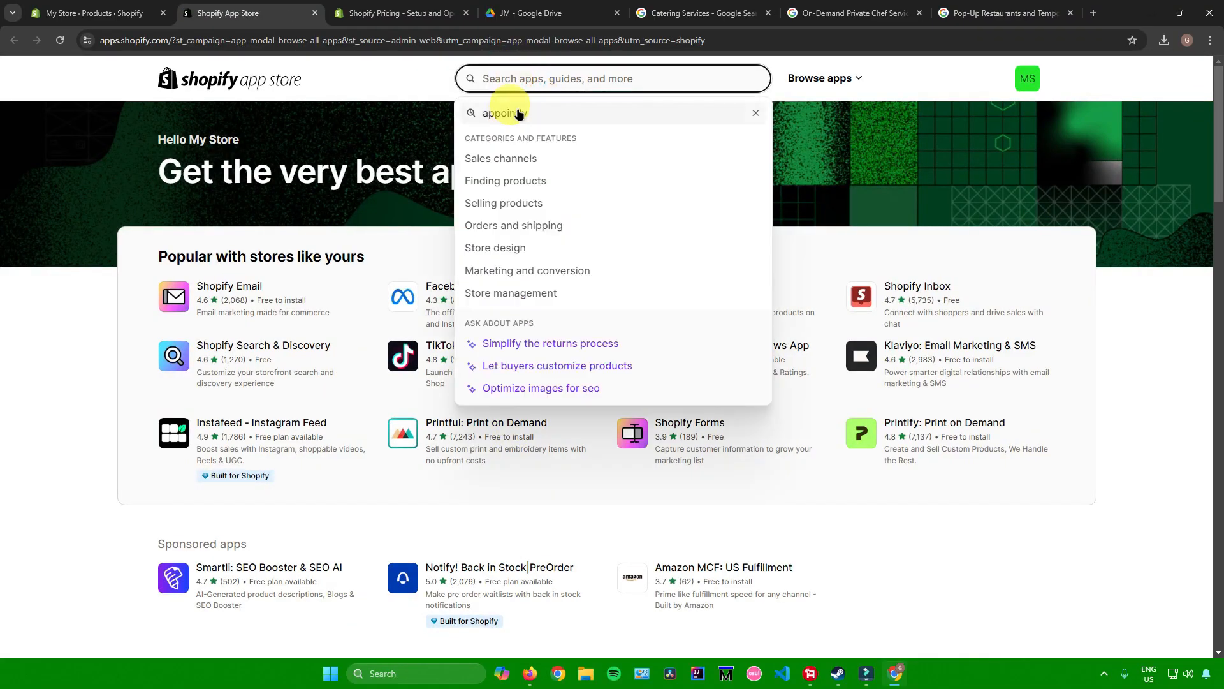
{"action": "left_click", "coordinate": [518, 121]}
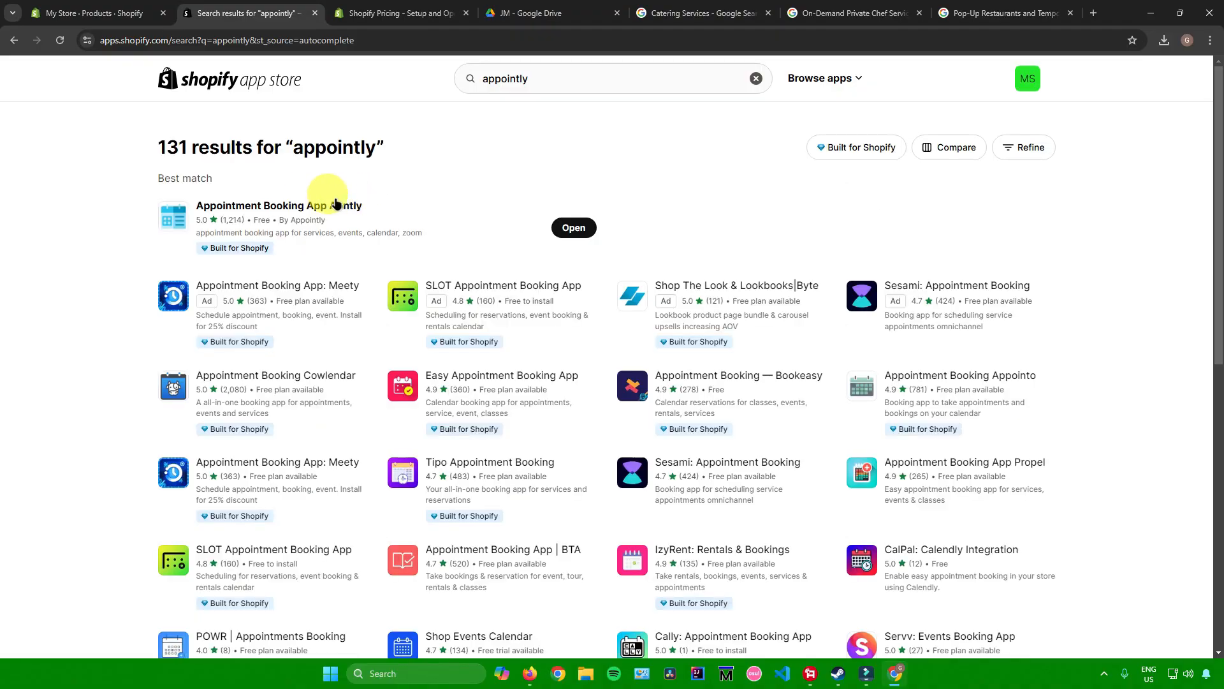
{"action": "left_click", "coordinate": [243, 206]}
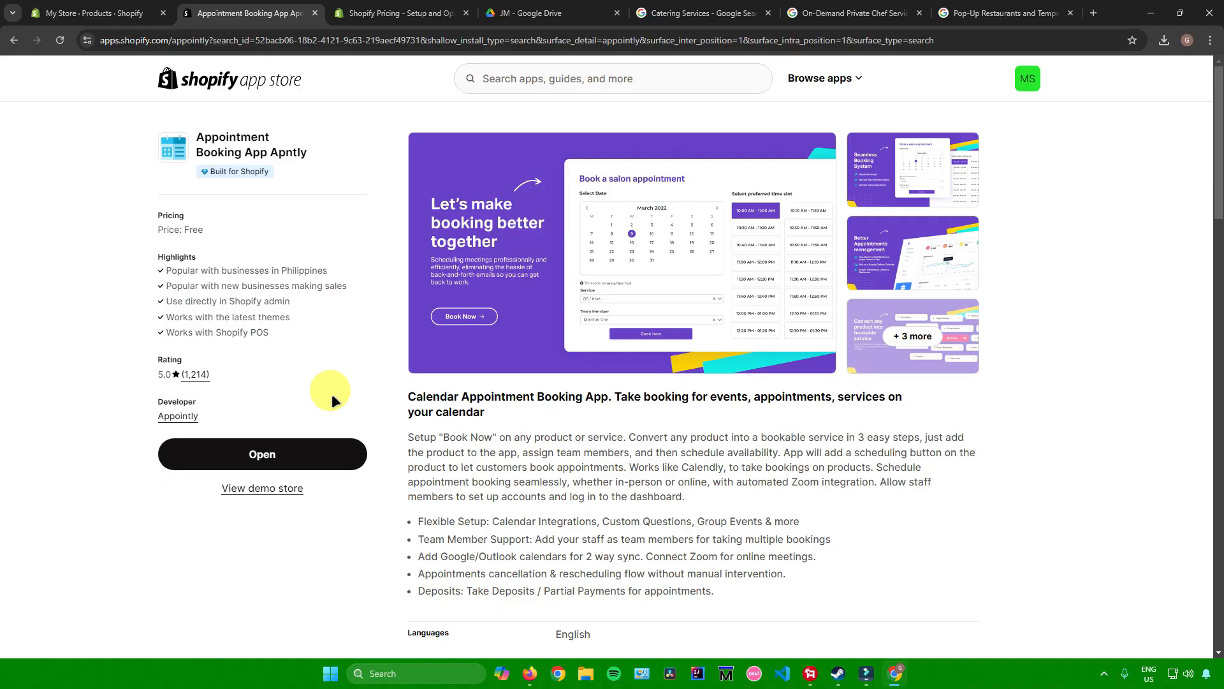
Open the installed Appntly Booking app and show its list of services
{"action": "left_click", "coordinate": [265, 454]}
{"action": "left_click", "coordinate": [276, 14]}
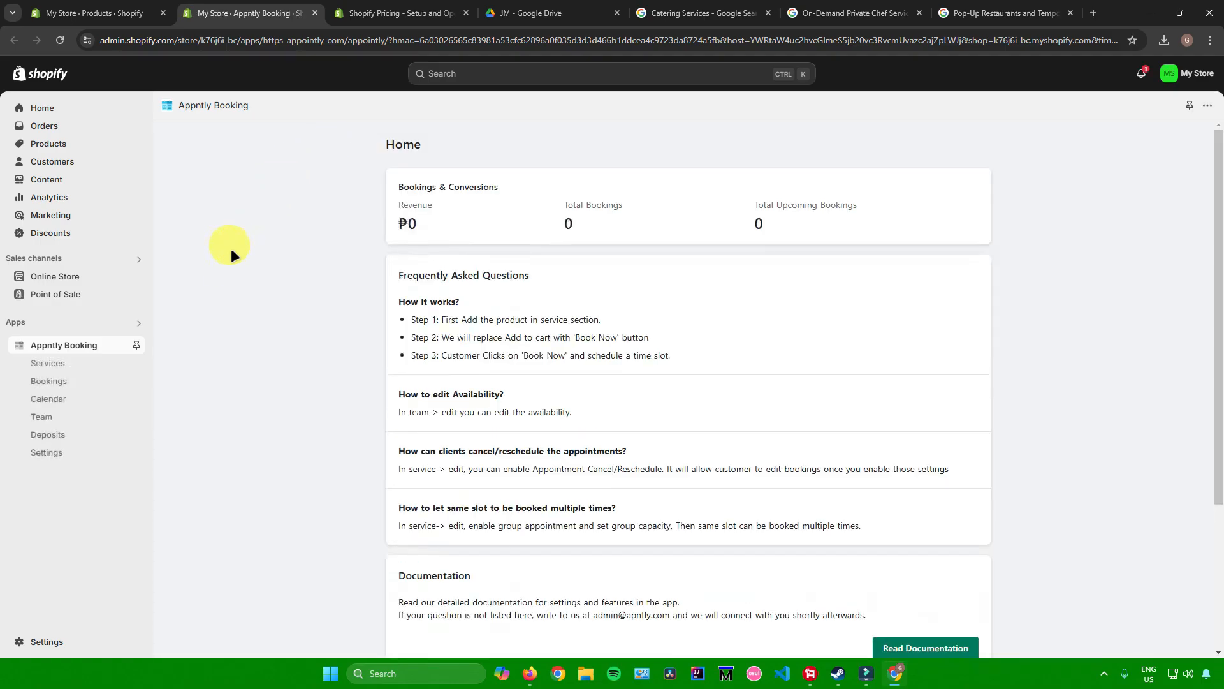
{"action": "left_click", "coordinate": [48, 363]}
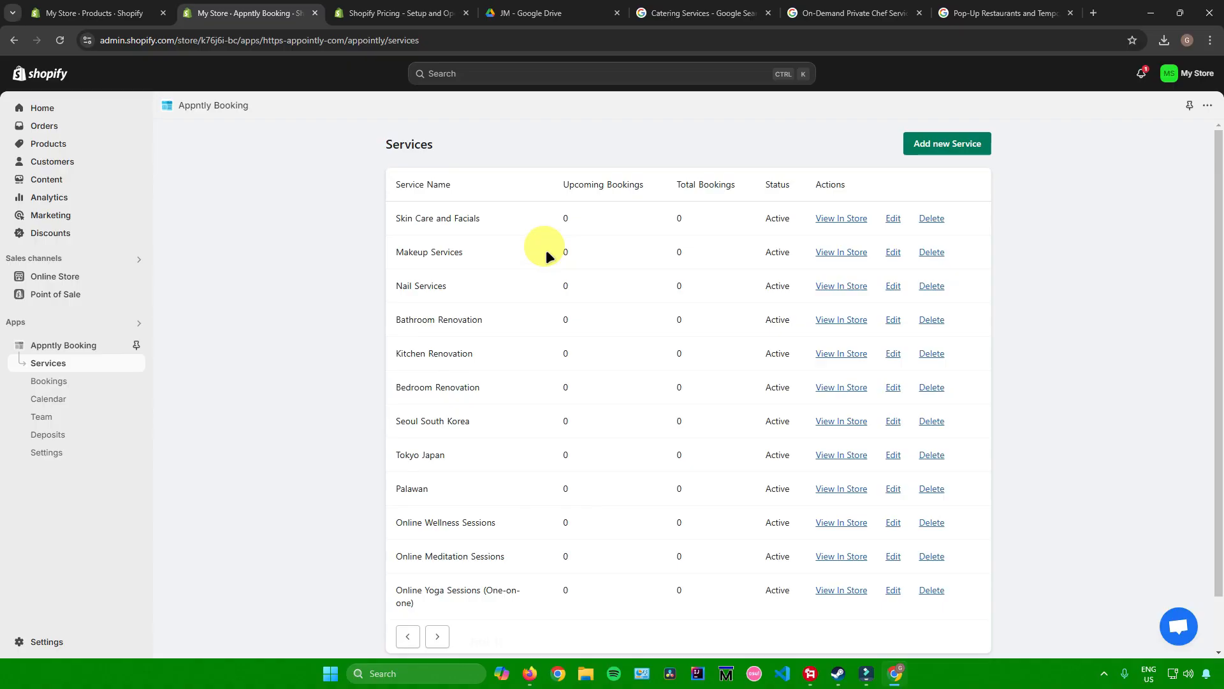
Start a new bookable service and check the product names in the store's product list, dismissing the app recommendations
{"action": "left_click", "coordinate": [936, 149]}
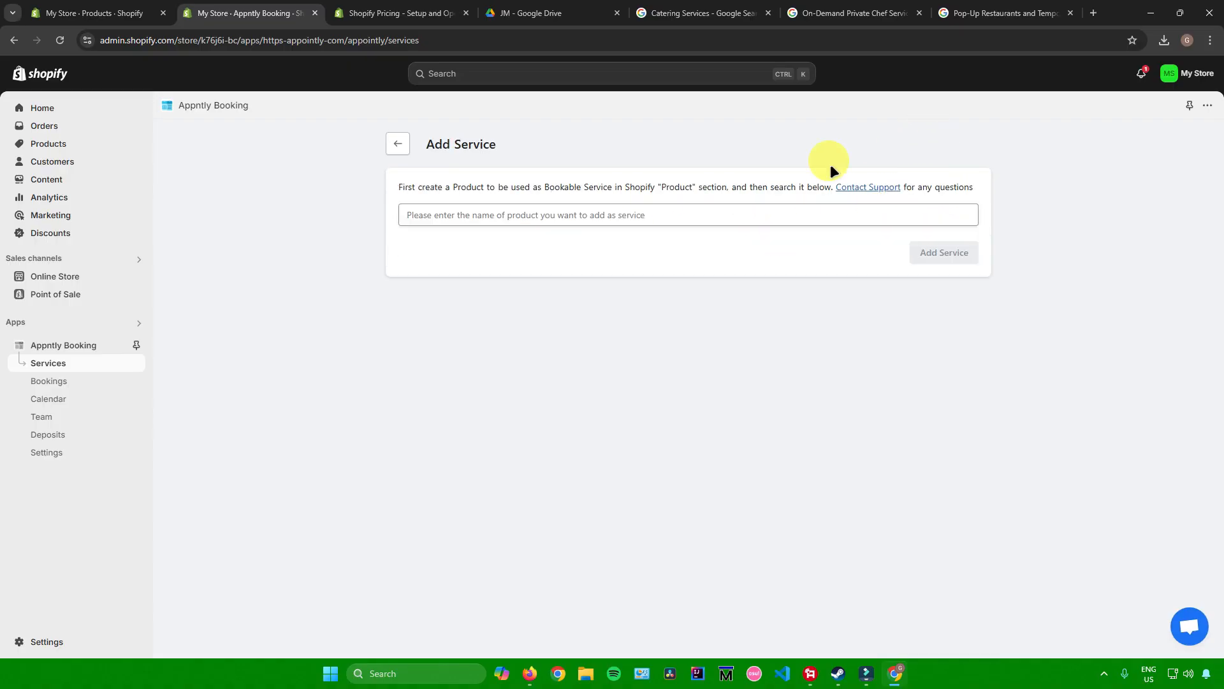
{"action": "left_click", "coordinate": [473, 217]}
{"action": "left_click", "coordinate": [320, 178]}
{"action": "left_click", "coordinate": [120, 10]}
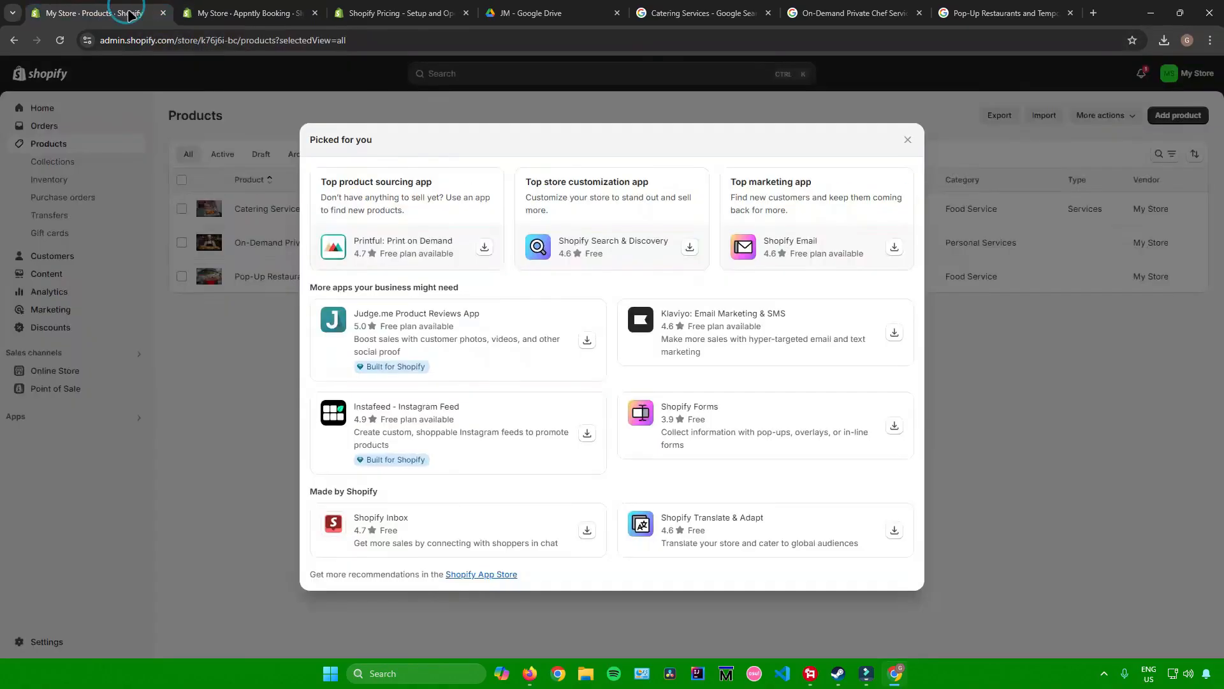
{"action": "left_click", "coordinate": [908, 140]}
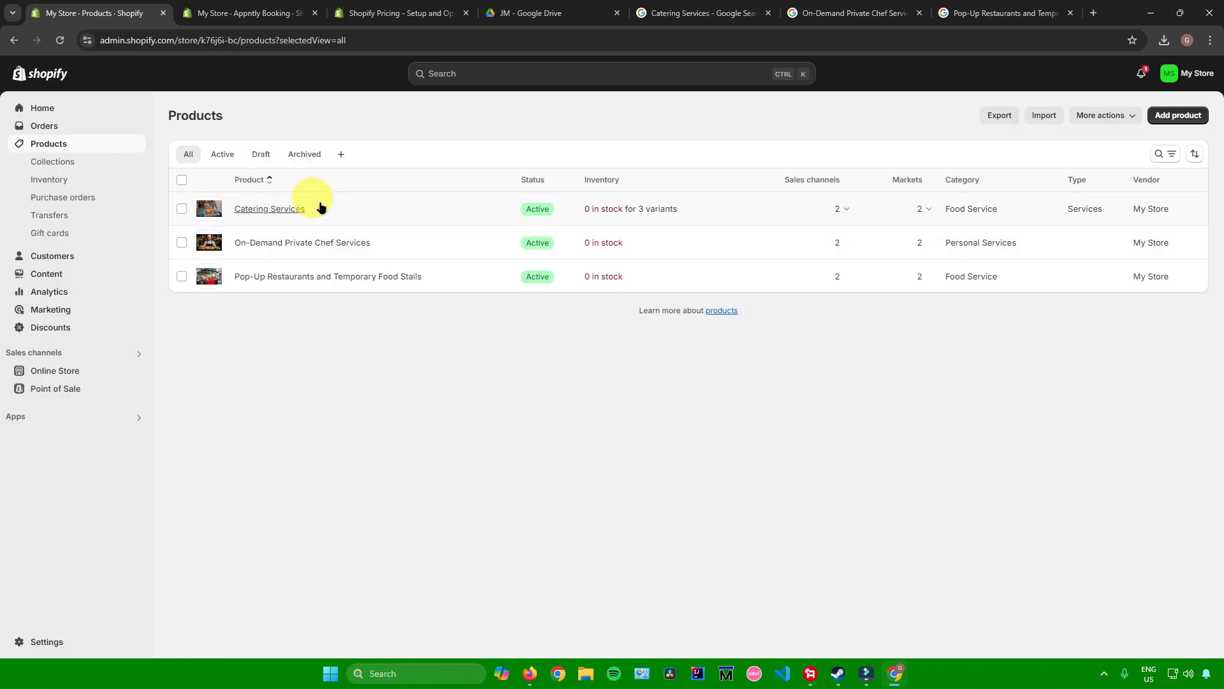
Find the Catering Services product in Appntly Booking and add it as a bookable service
{"action": "left_click", "coordinate": [252, 13]}
{"action": "left_click", "coordinate": [466, 220]}
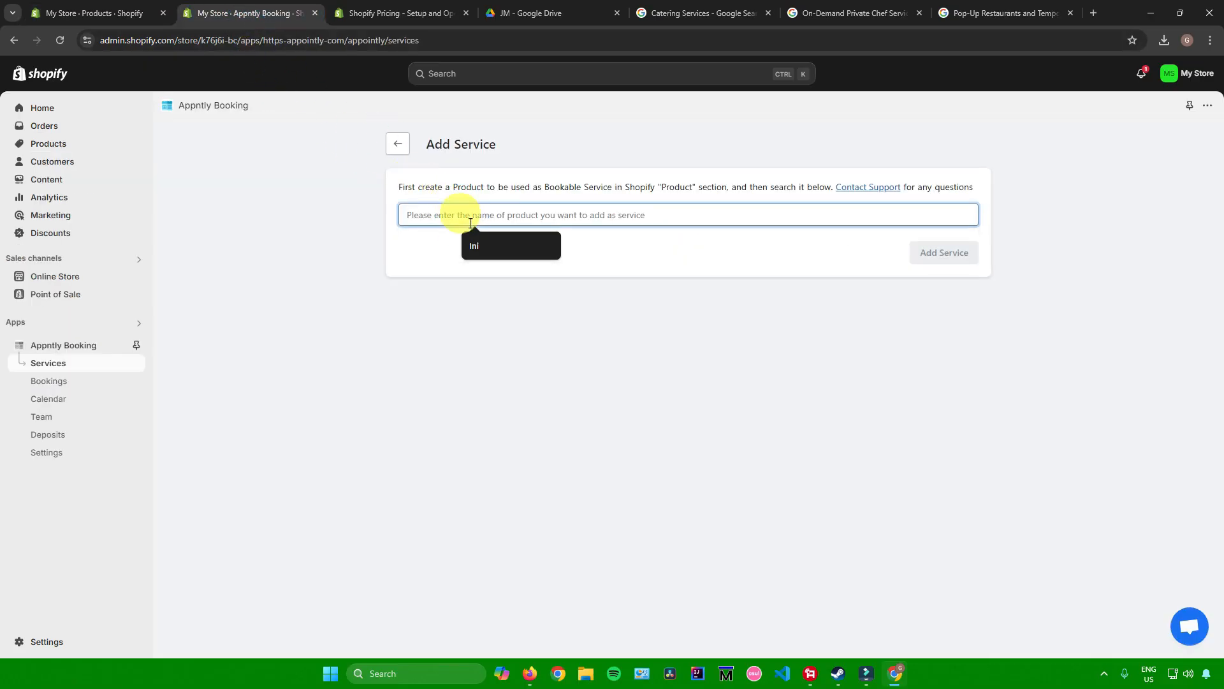
{"action": "type", "text": "CAr"}
{"action": "key", "text": "BackSpace"}
{"action": "type", "text": "t"}
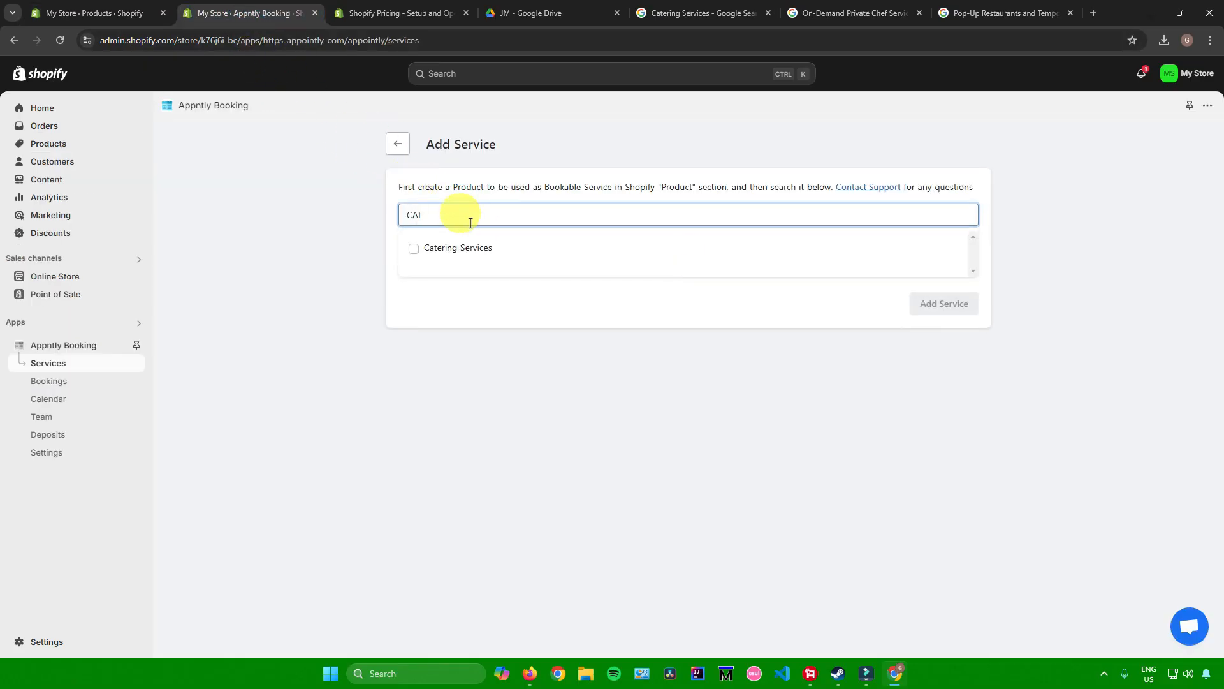
{"action": "left_click", "coordinate": [440, 245]}
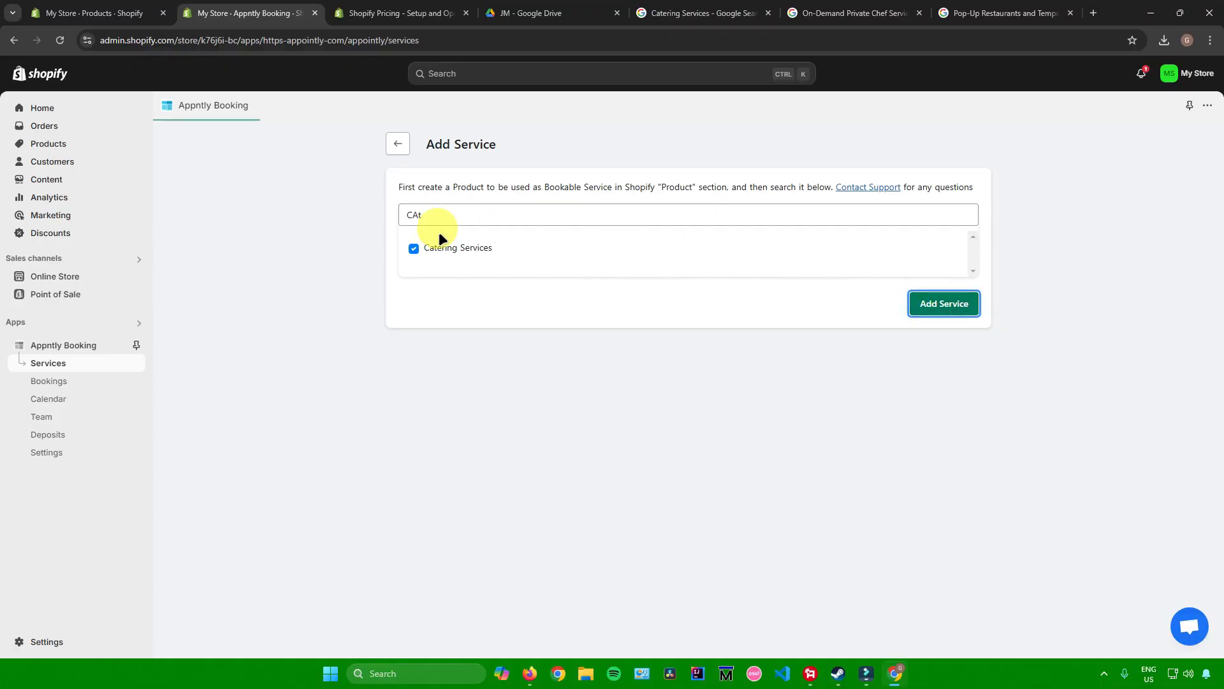
{"action": "key", "text": "Return"}
Add the On-Demand Private Chef Services product as another bookable service
{"action": "left_click", "coordinate": [944, 142]}
{"action": "left_click", "coordinate": [454, 211]}
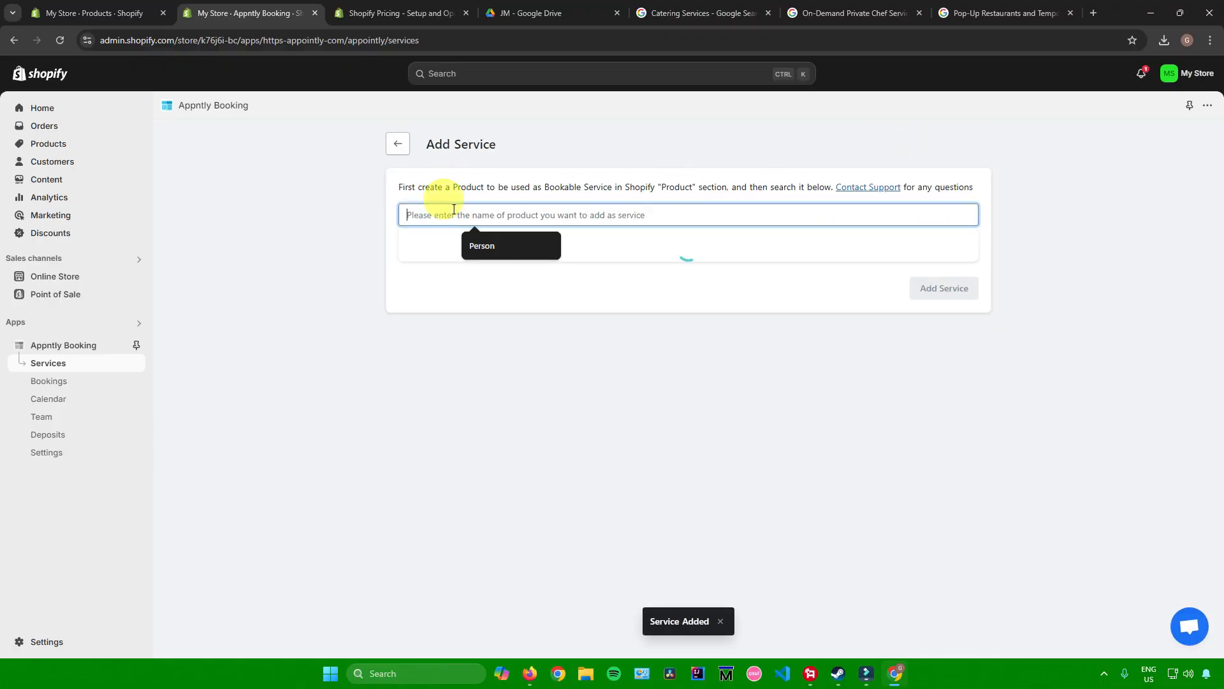
{"action": "type", "text": "O"}
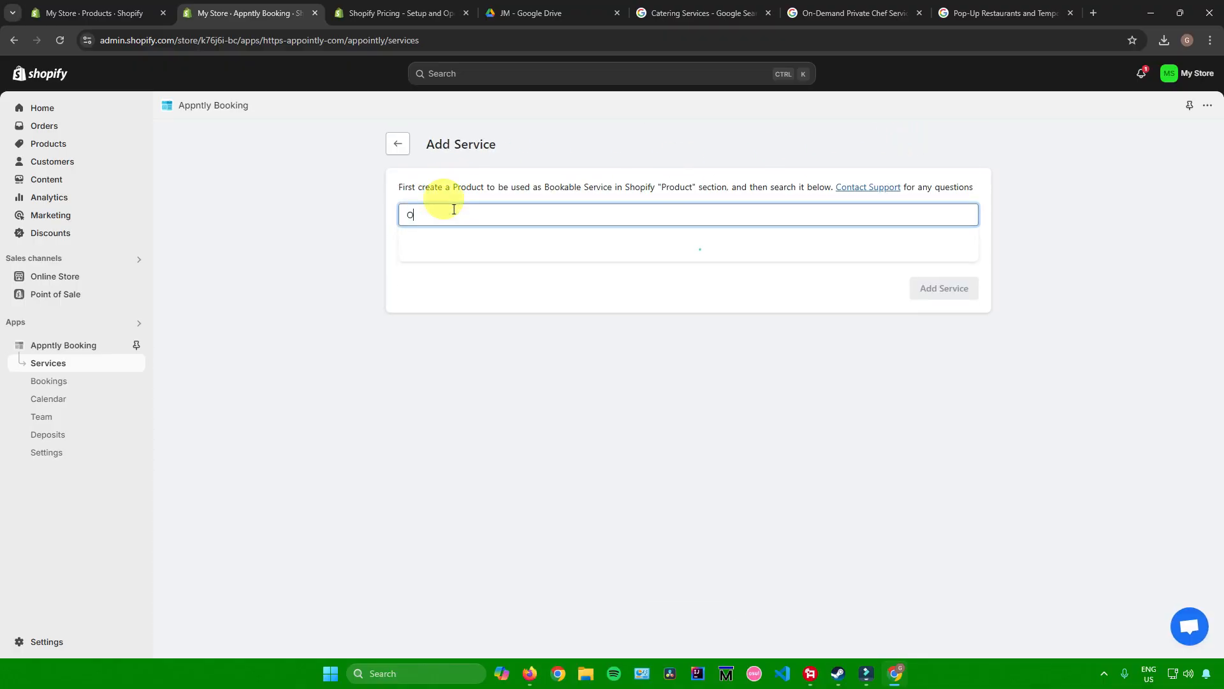
{"action": "type", "text": "n"}
{"action": "left_click", "coordinate": [482, 246]}
{"action": "left_click", "coordinate": [945, 304]}
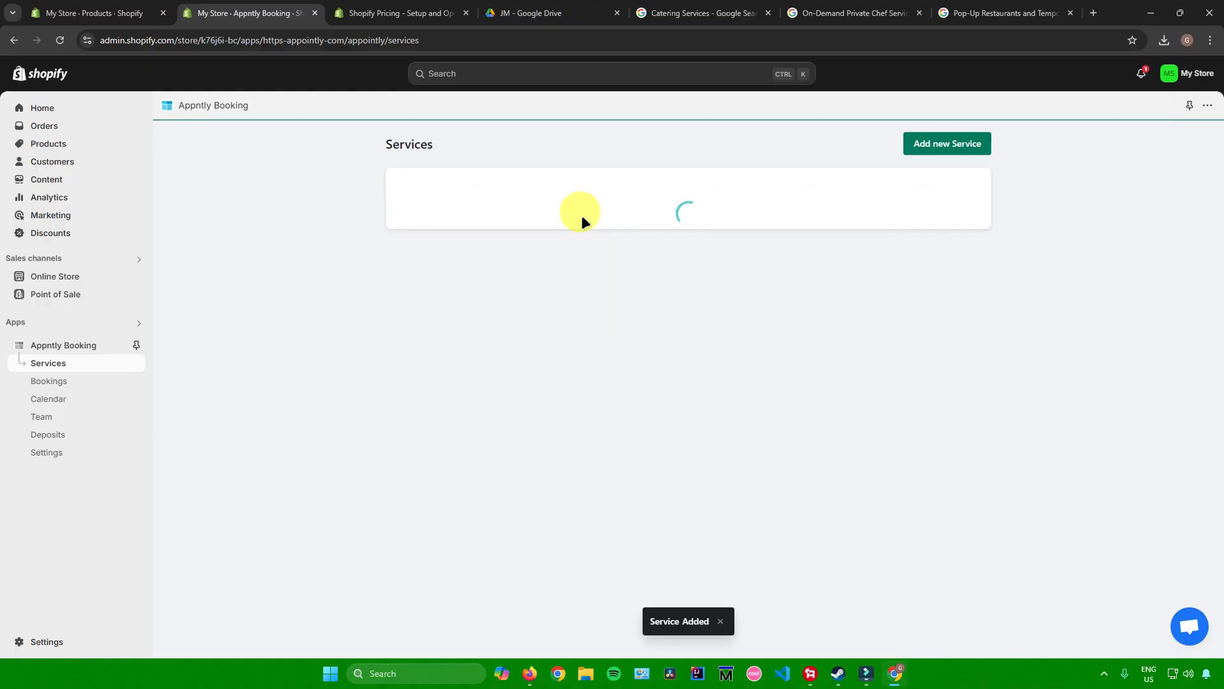
Add the Pop-Up Restaurants and Temporary Food Stalls product as another bookable service
{"action": "left_click", "coordinate": [935, 144]}
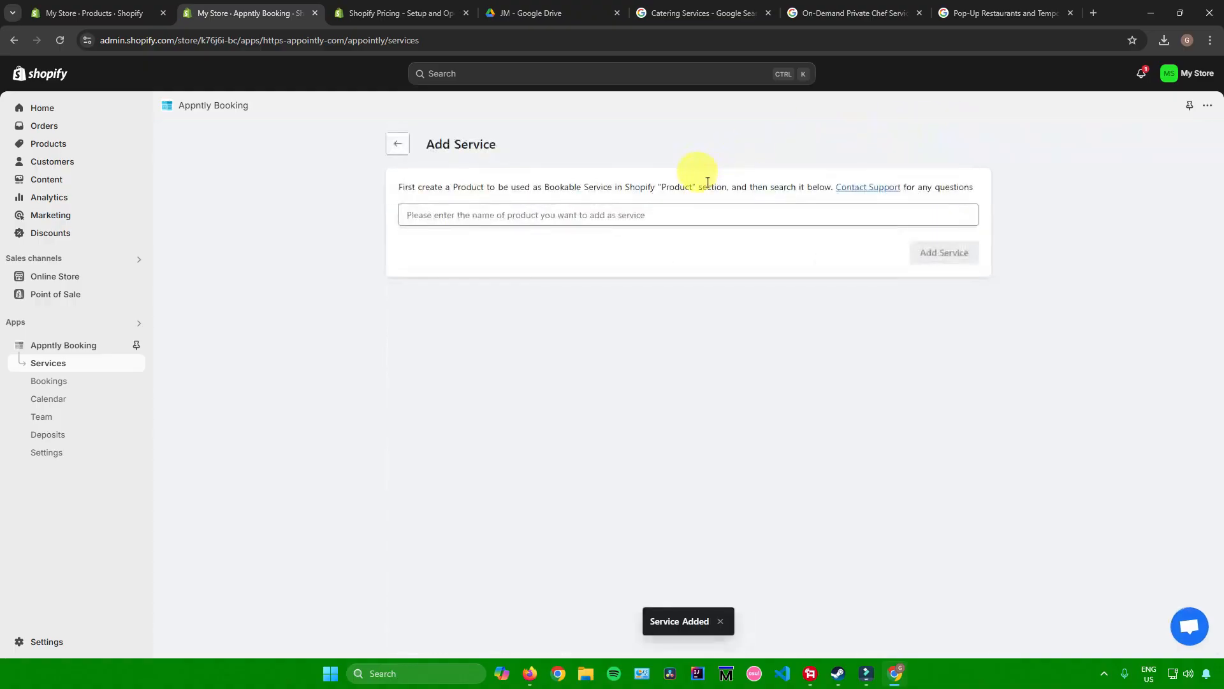
{"action": "left_click", "coordinate": [607, 209]}
{"action": "type", "text": "P"}
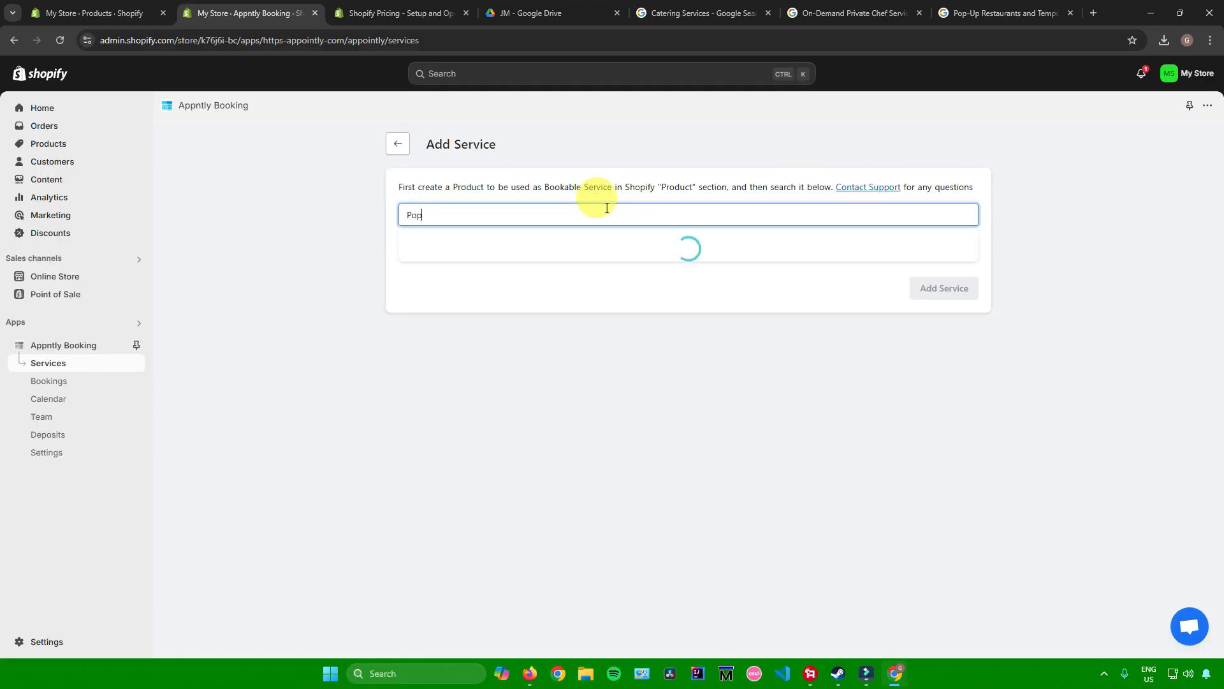
{"action": "type", "text": "op"}
{"action": "left_click", "coordinate": [505, 242]}
{"action": "left_click", "coordinate": [939, 299]}
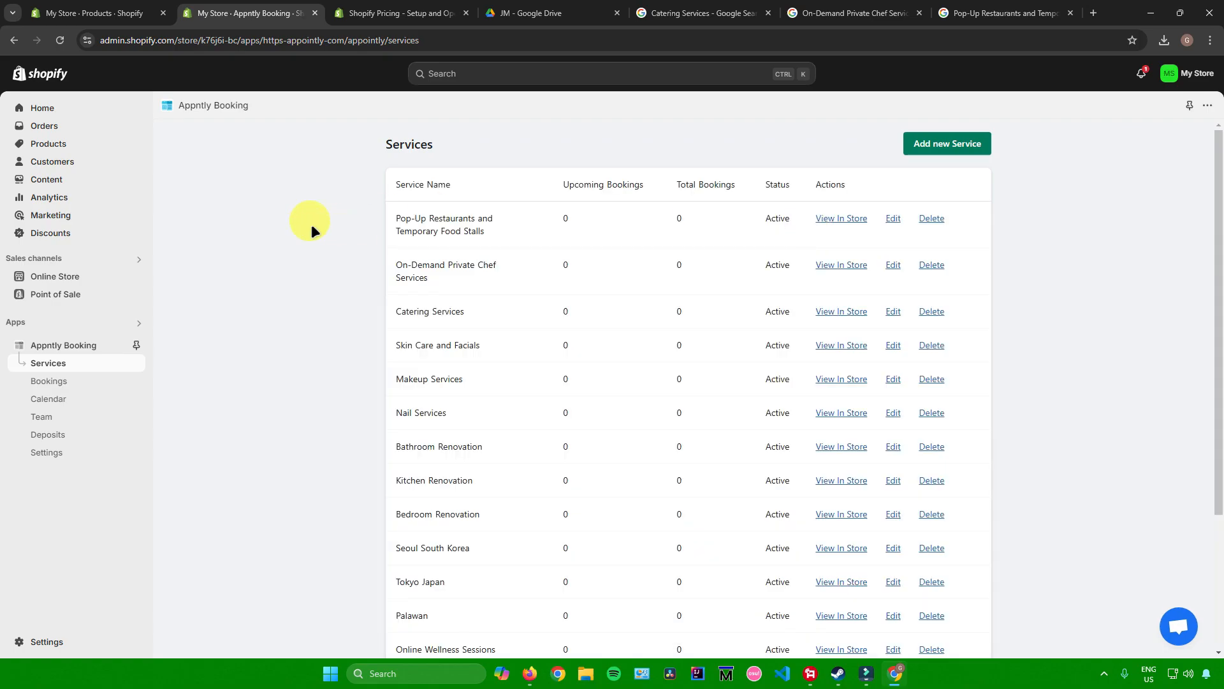
Open the online store's themes, look through the popular free themes and browse the Theme Store, then return to the store's themes
{"action": "left_click", "coordinate": [38, 276]}
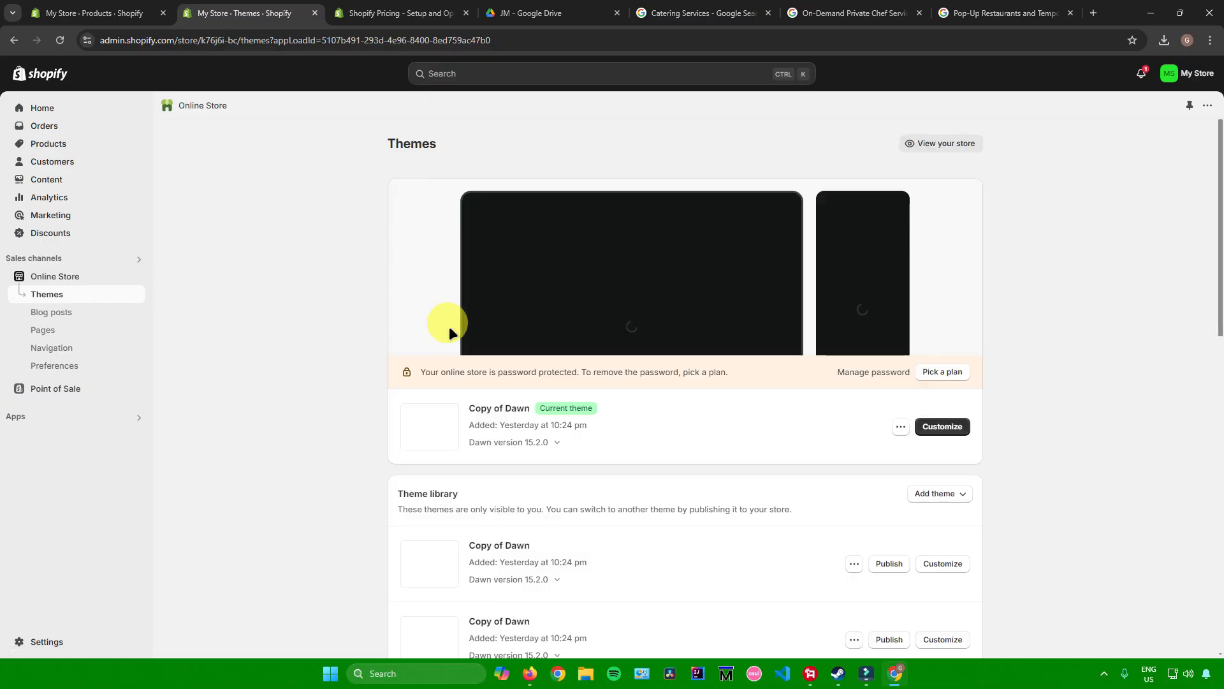
{"action": "scroll", "coordinate": [494, 322], "scroll_direction": "down", "scroll_amount": 1}
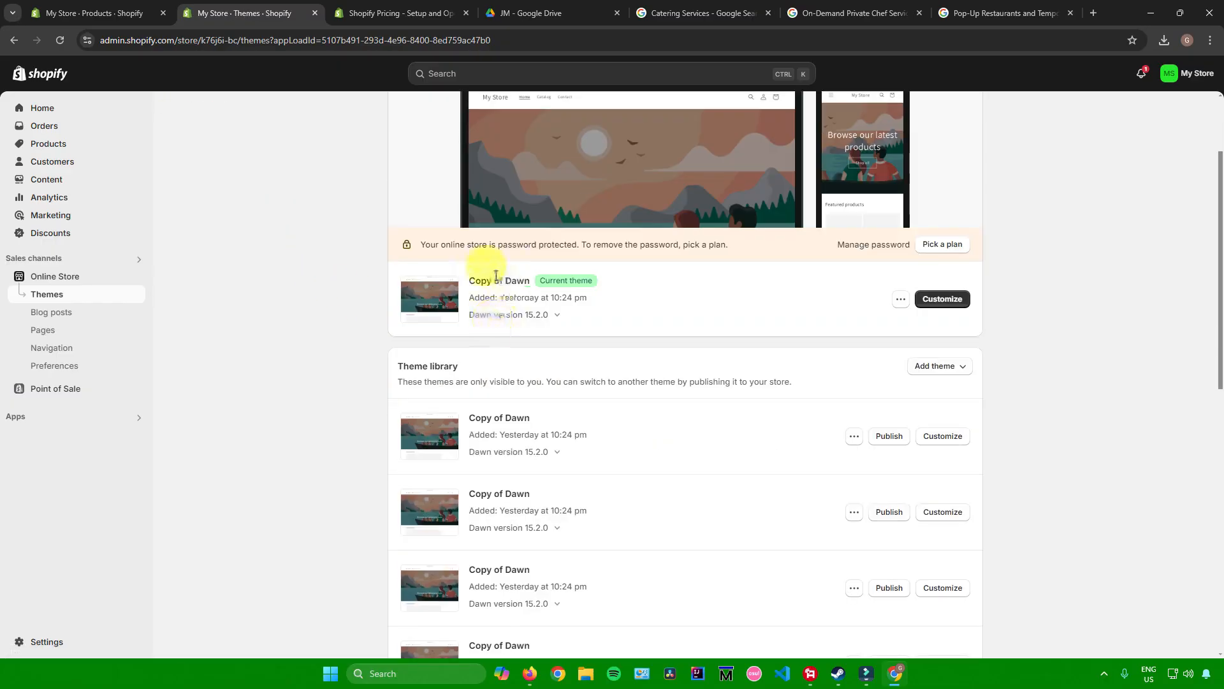
{"action": "scroll", "coordinate": [621, 306], "scroll_direction": "down", "scroll_amount": 9}
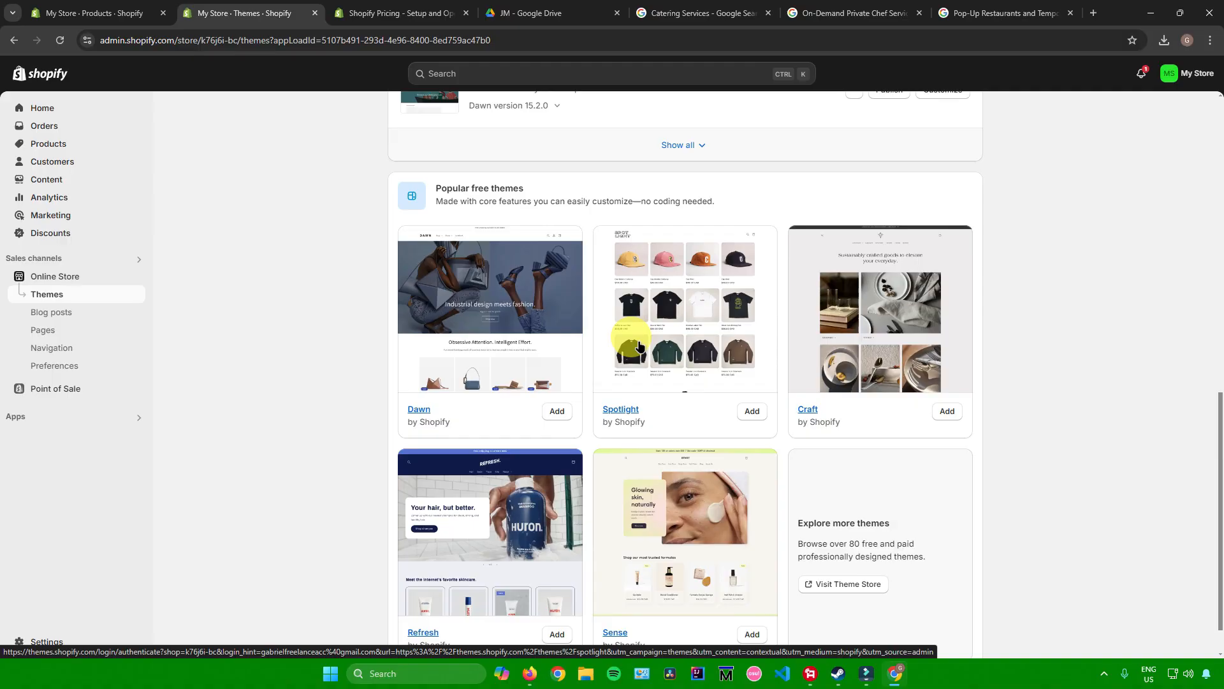
{"action": "scroll", "coordinate": [640, 344], "scroll_direction": "down", "scroll_amount": 1}
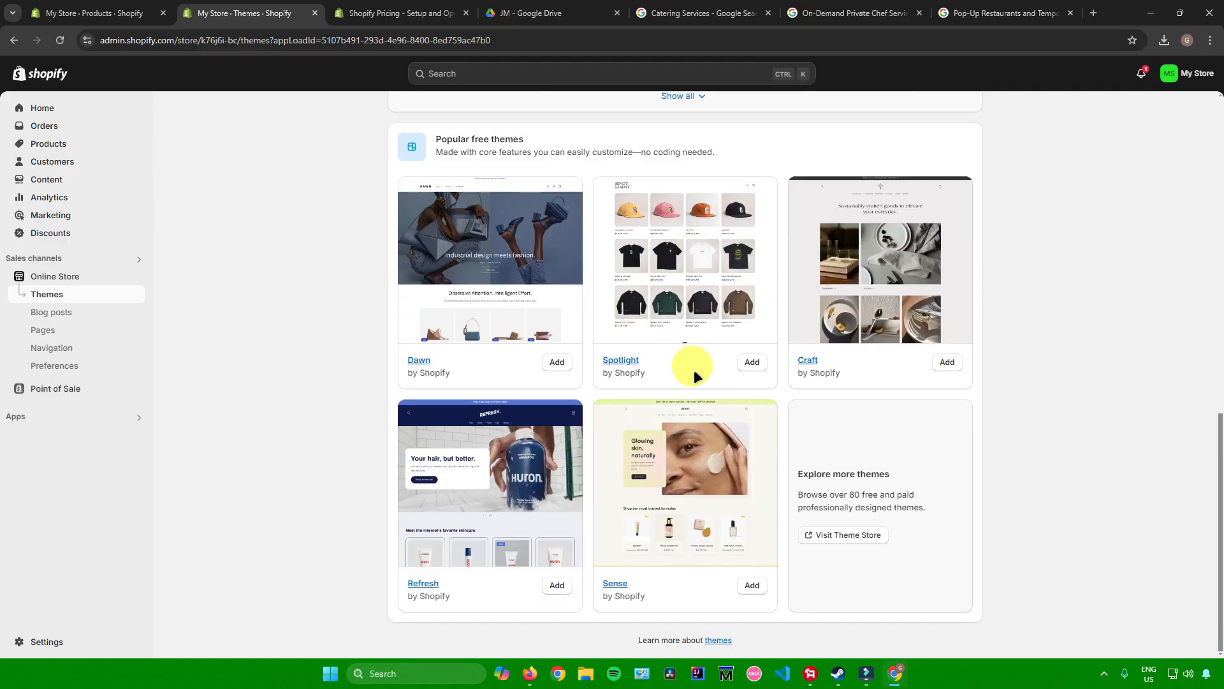
{"action": "left_click", "coordinate": [838, 538]}
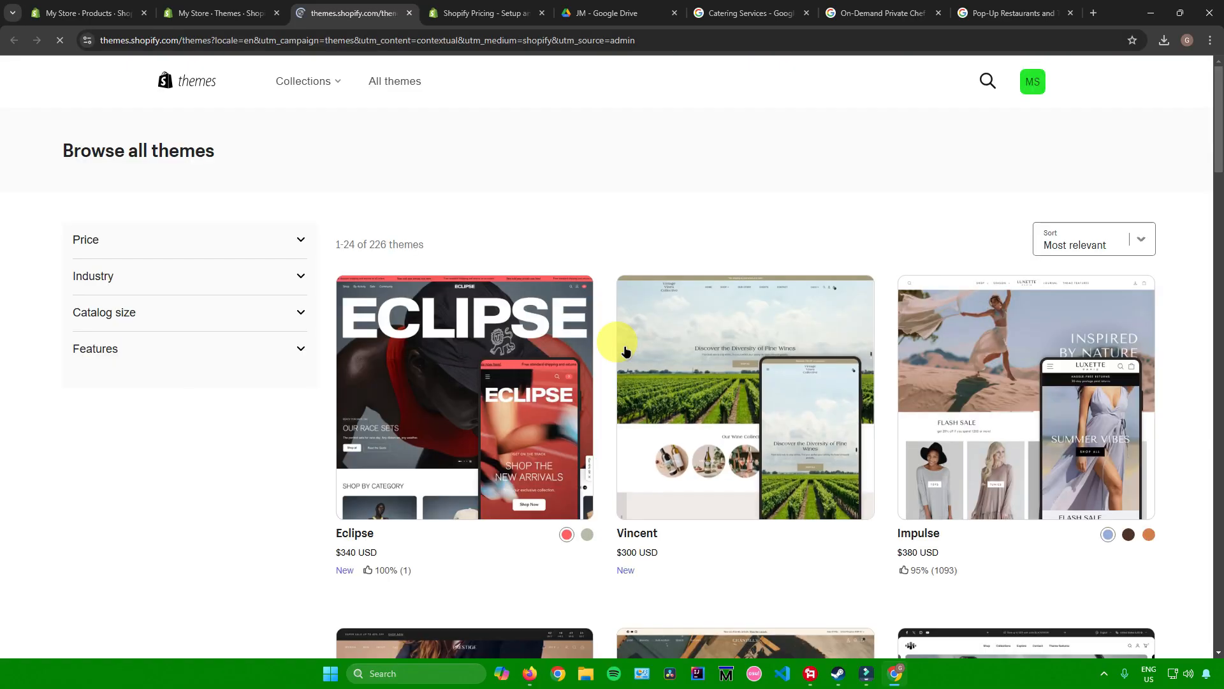
{"action": "scroll", "coordinate": [623, 344], "scroll_direction": "down", "scroll_amount": 6}
{"action": "scroll", "coordinate": [622, 345], "scroll_direction": "down", "scroll_amount": 5}
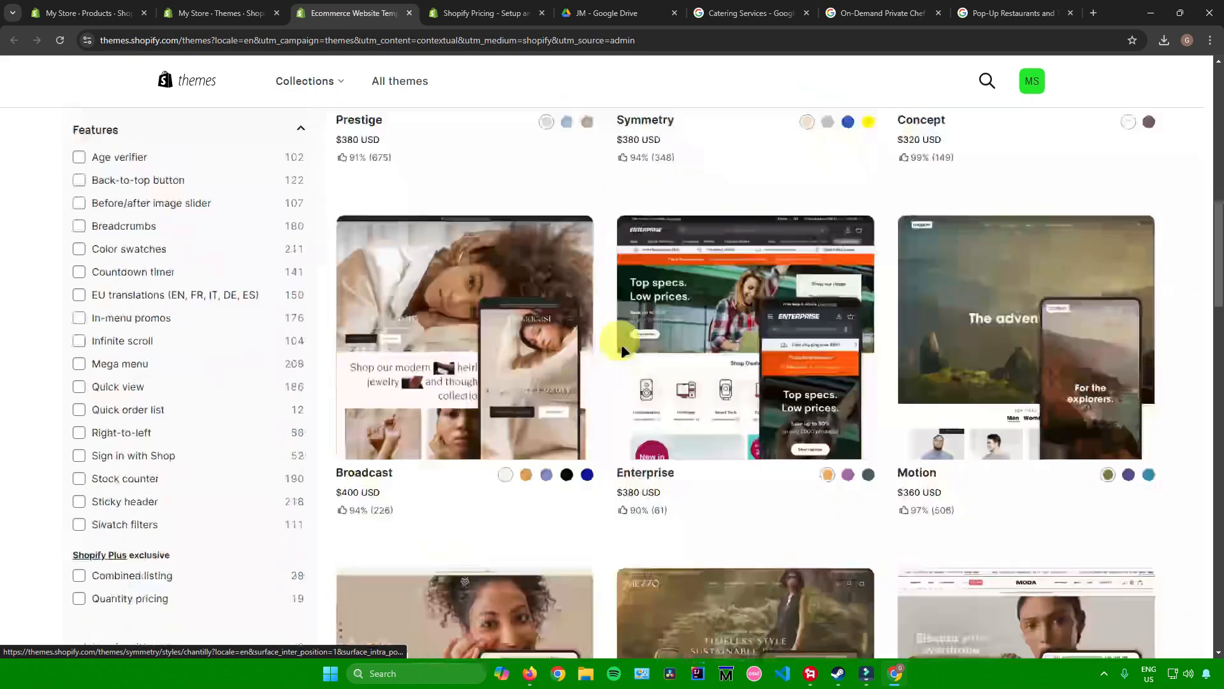
{"action": "scroll", "coordinate": [622, 328], "scroll_direction": "up", "scroll_amount": 8}
{"action": "left_click", "coordinate": [220, 12]}
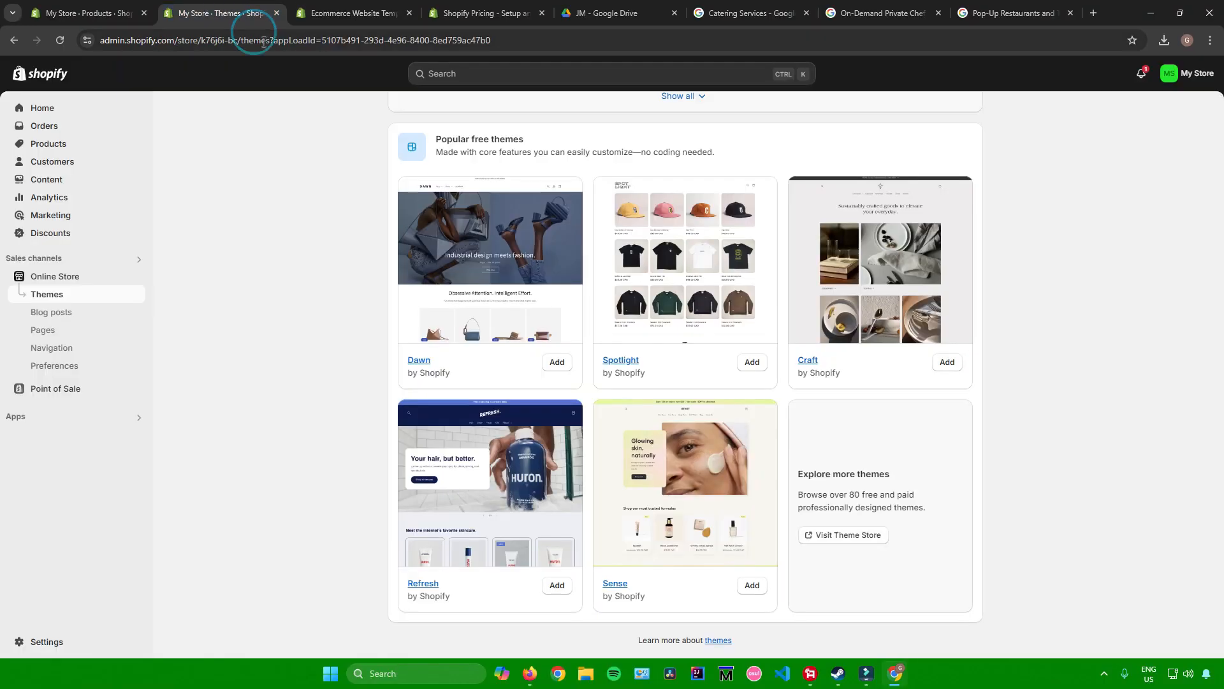
{"action": "scroll", "coordinate": [547, 363], "scroll_direction": "up", "scroll_amount": 10}
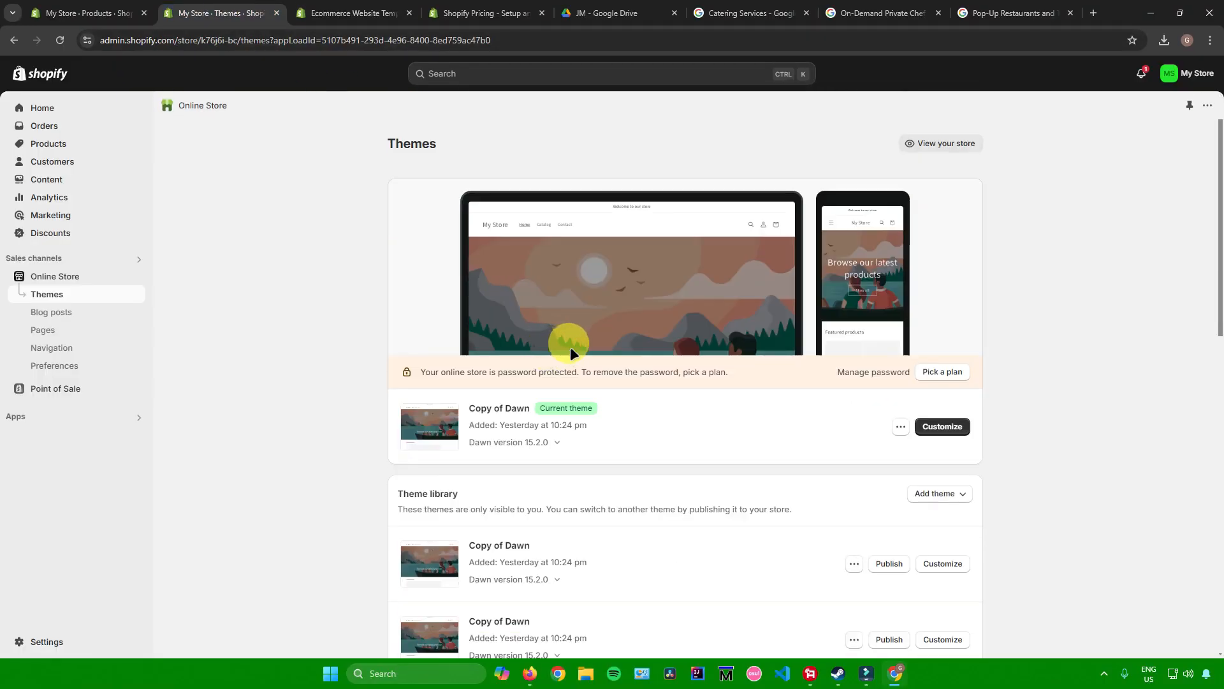
Customize the current Copy of Dawn theme, setting the home page banner's first image to the existing AdobeStock photo of the chef
{"action": "left_click", "coordinate": [937, 426]}
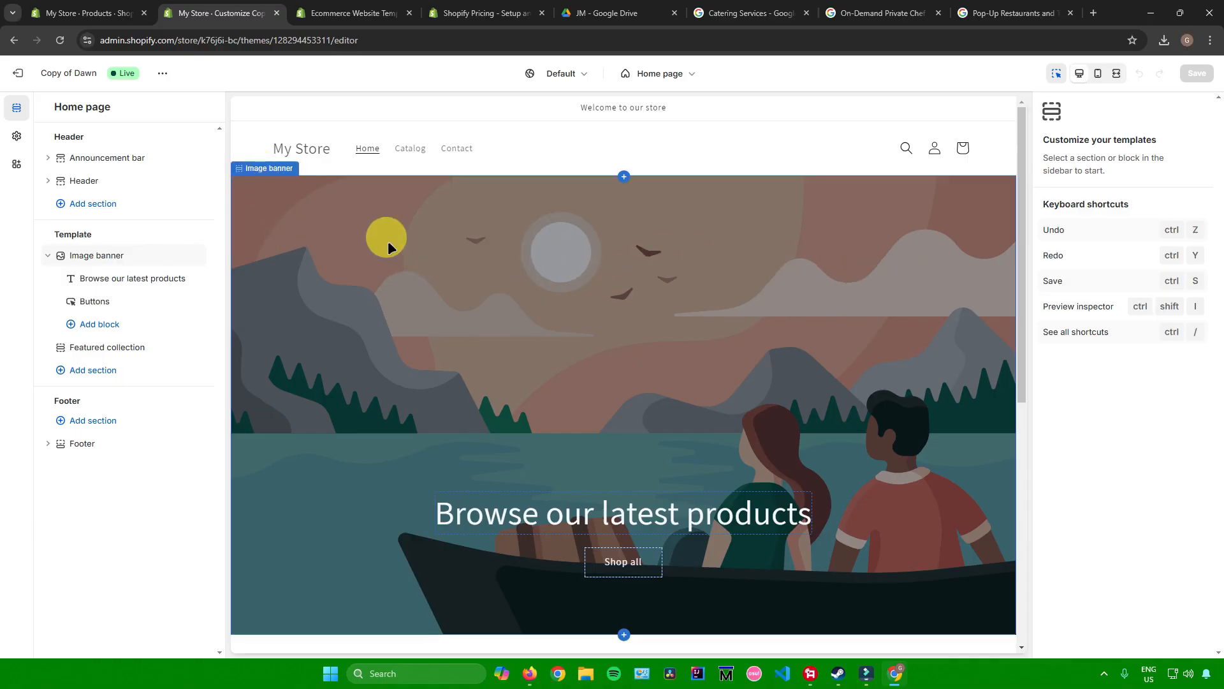
{"action": "left_click", "coordinate": [539, 312]}
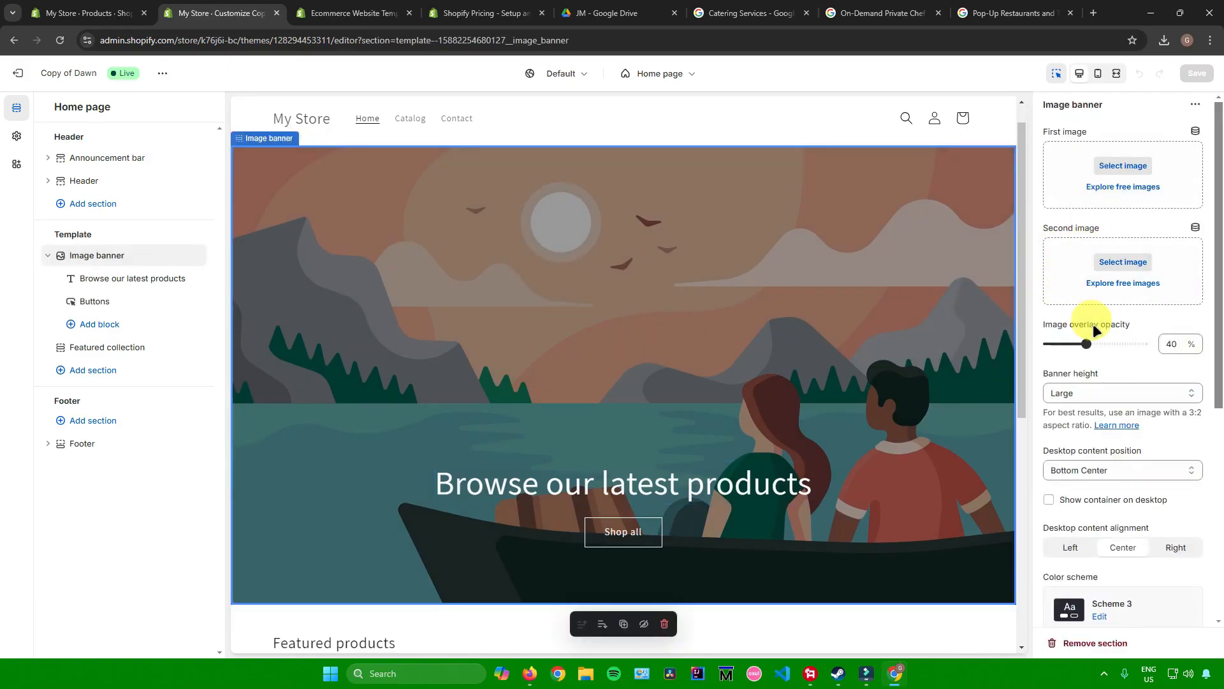
{"action": "scroll", "coordinate": [1092, 324], "scroll_direction": "down", "scroll_amount": 3}
{"action": "scroll", "coordinate": [1105, 418], "scroll_direction": "down", "scroll_amount": 2}
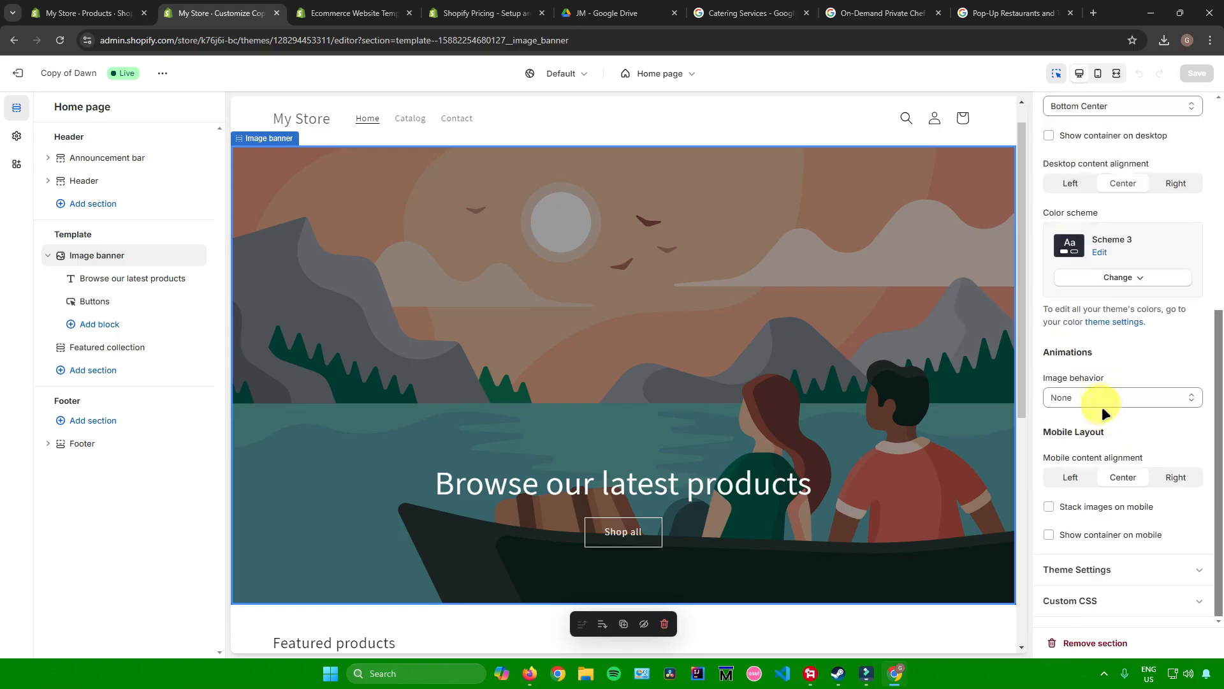
{"action": "scroll", "coordinate": [1102, 407], "scroll_direction": "up", "scroll_amount": 5}
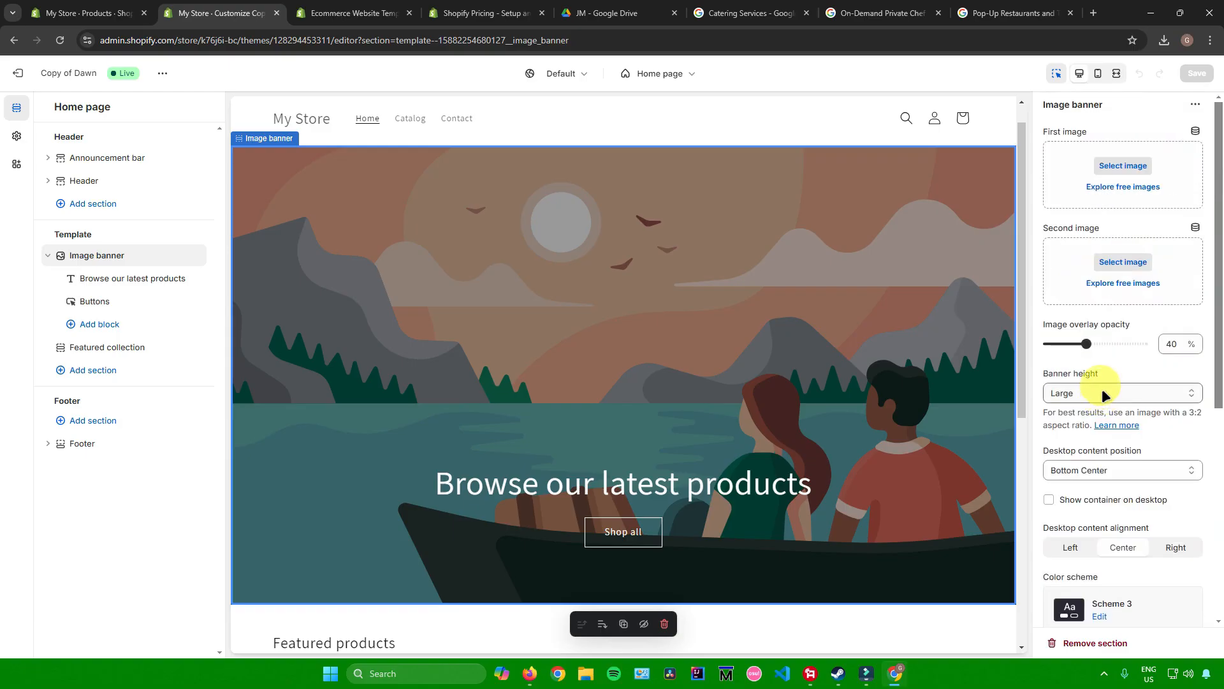
{"action": "left_click", "coordinate": [1123, 165]}
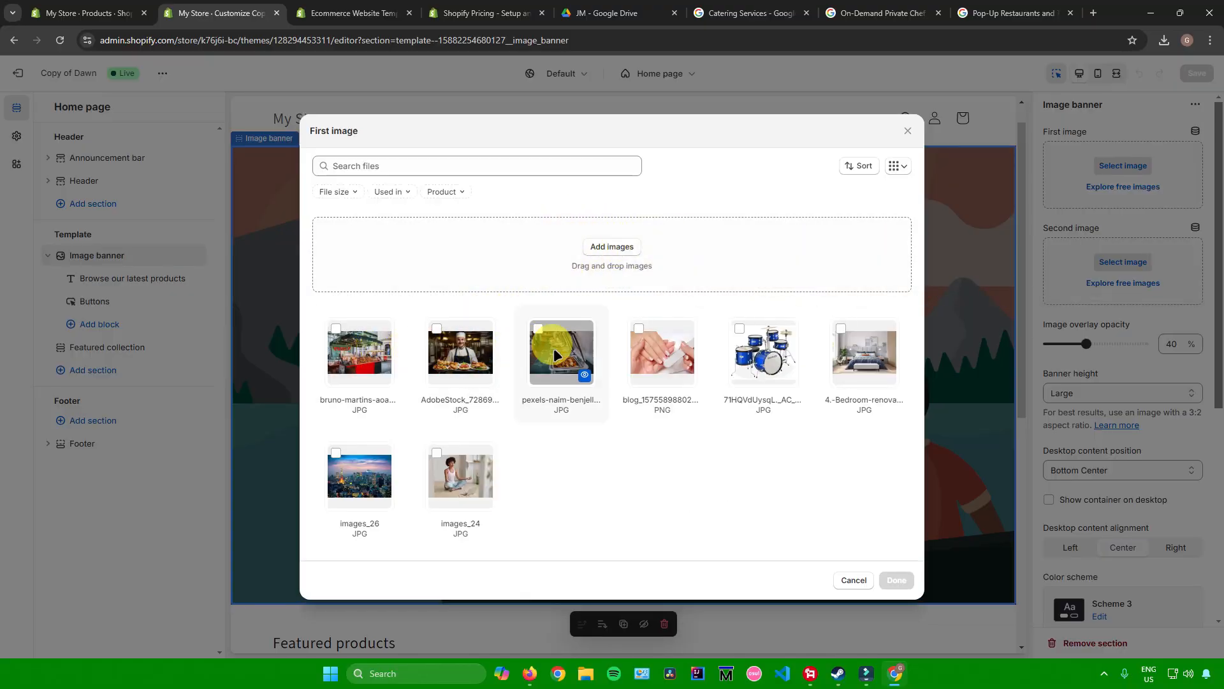
{"action": "left_click", "coordinate": [455, 342]}
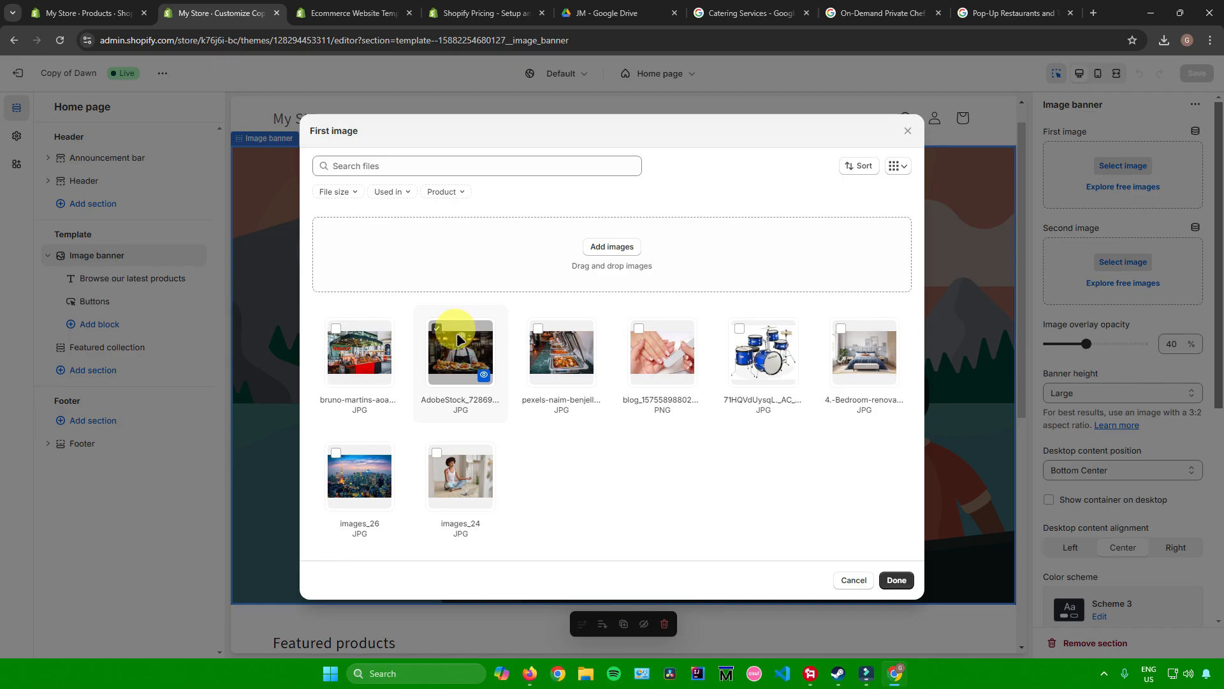
{"action": "left_click", "coordinate": [895, 580]}
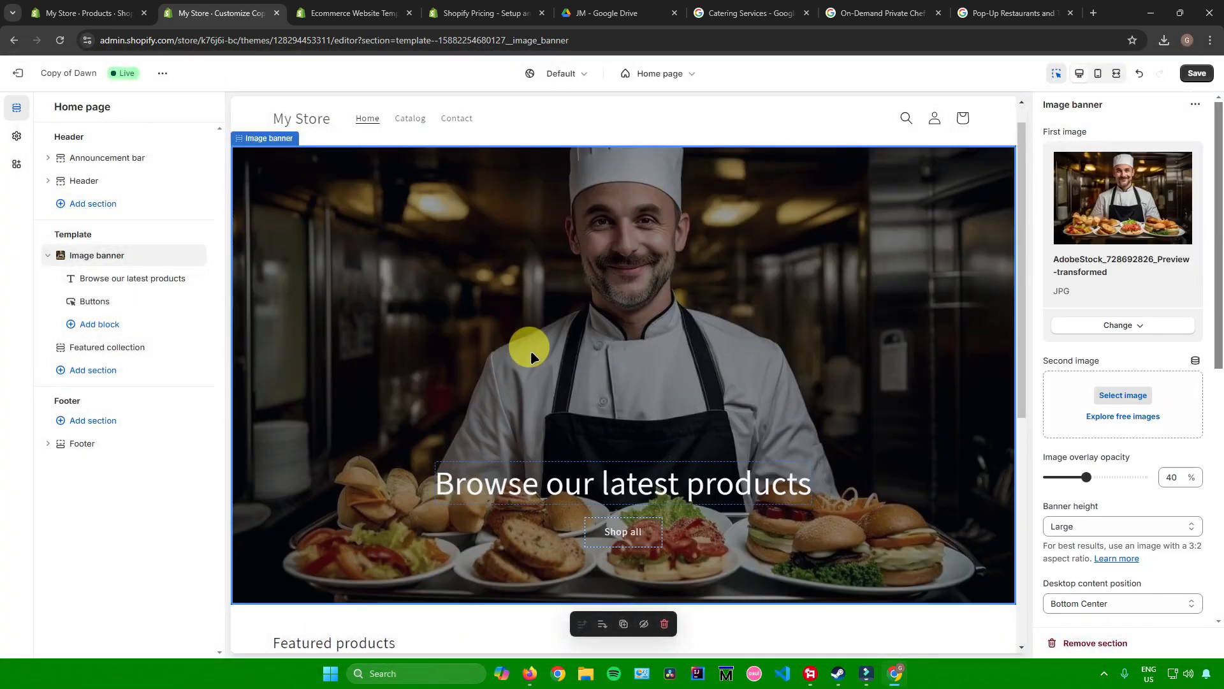
Change the image banner's heading to "Welcome to my Prepared Food Services!" and review the home page preview
{"action": "scroll", "coordinate": [732, 418], "scroll_direction": "down", "scroll_amount": 2}
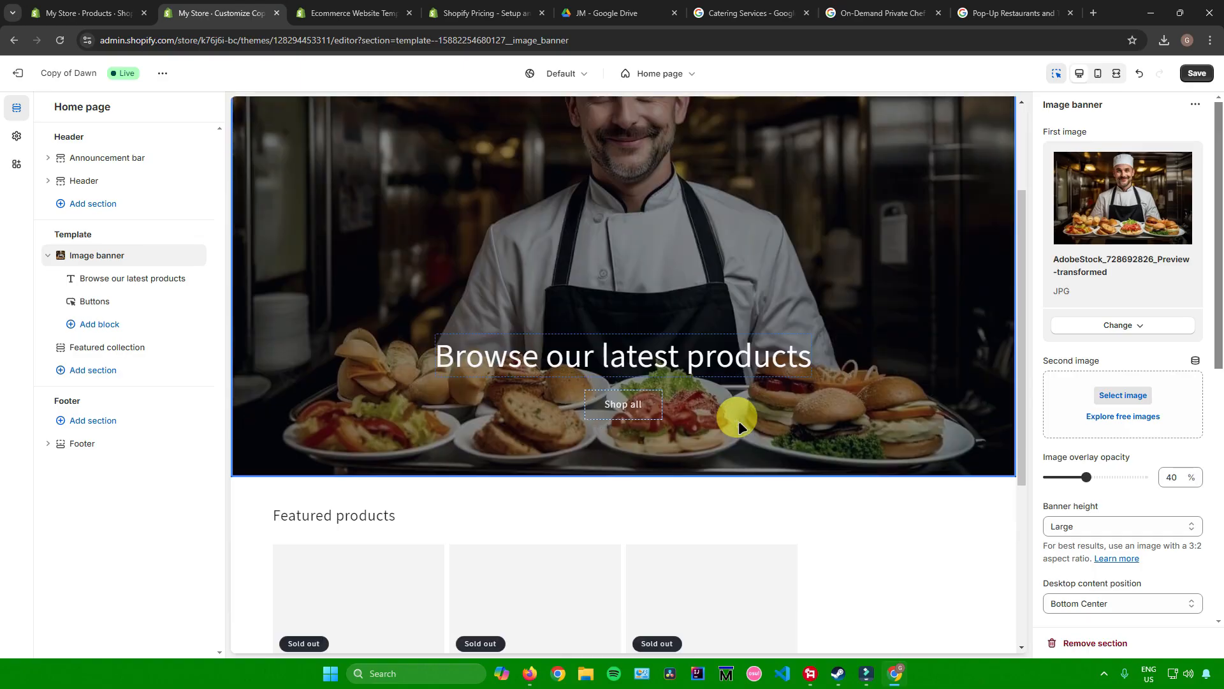
{"action": "left_click", "coordinate": [695, 370]}
{"action": "left_click", "coordinate": [1161, 185]}
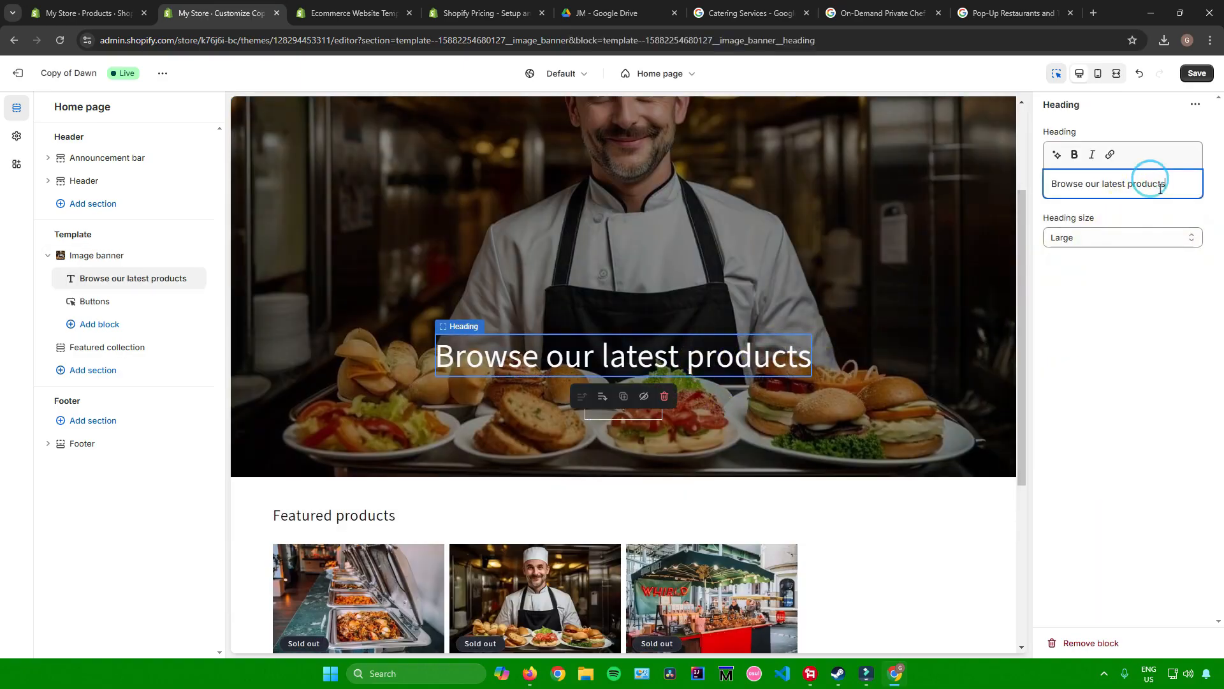
{"action": "key", "text": "ctrl+a"}
{"action": "type", "text": "Welcome to my Prepared Food Services!"}
{"action": "left_click", "coordinate": [1118, 373]}
{"action": "scroll", "coordinate": [792, 360], "scroll_direction": "down", "scroll_amount": 3}
{"action": "scroll", "coordinate": [786, 376], "scroll_direction": "up", "scroll_amount": 2}
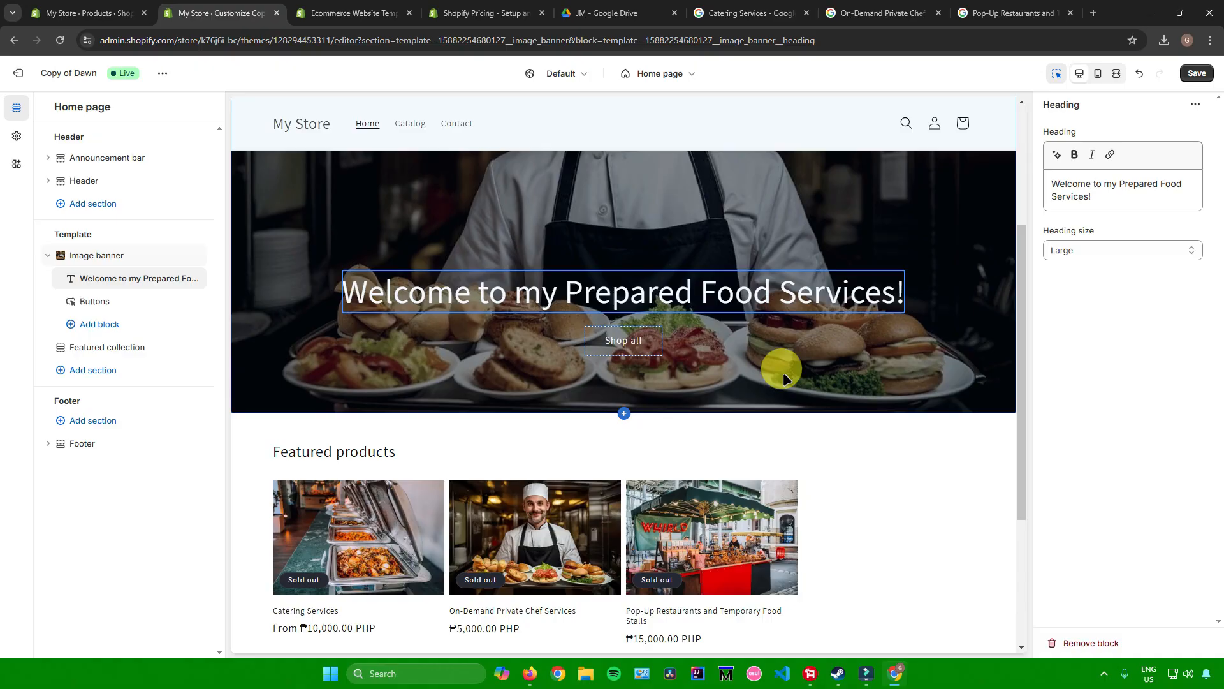
{"action": "scroll", "coordinate": [784, 378], "scroll_direction": "up", "scroll_amount": 3}
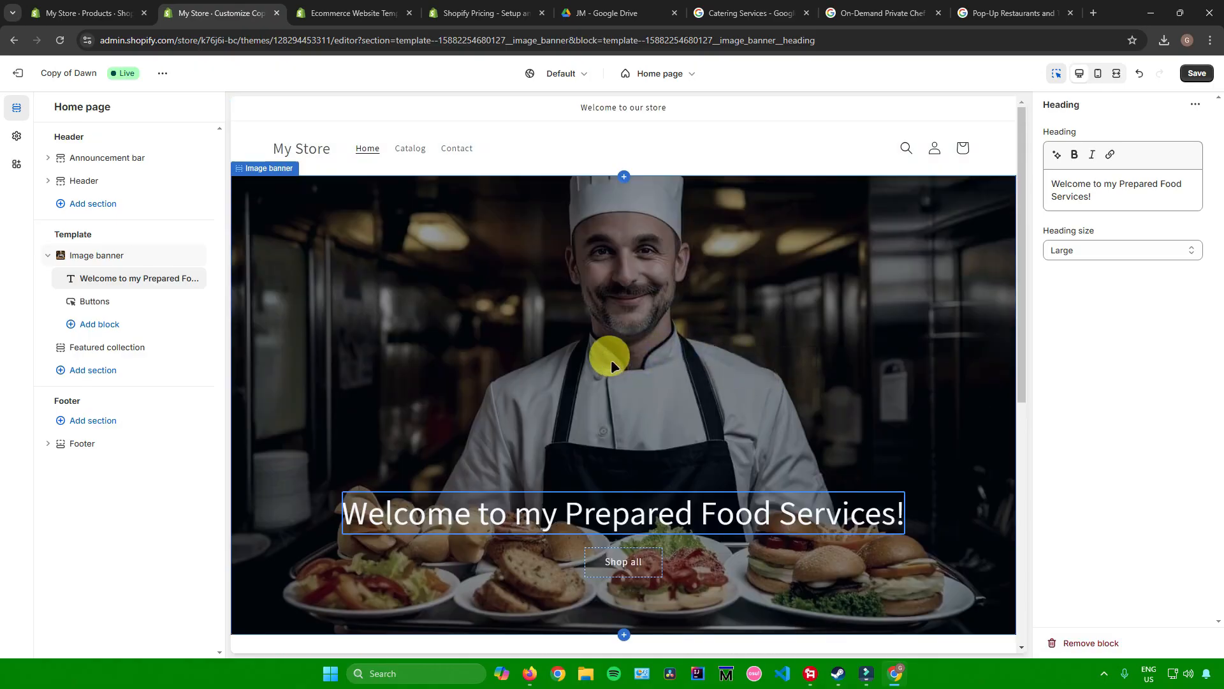
{"action": "scroll", "coordinate": [611, 357], "scroll_direction": "down", "scroll_amount": 5}
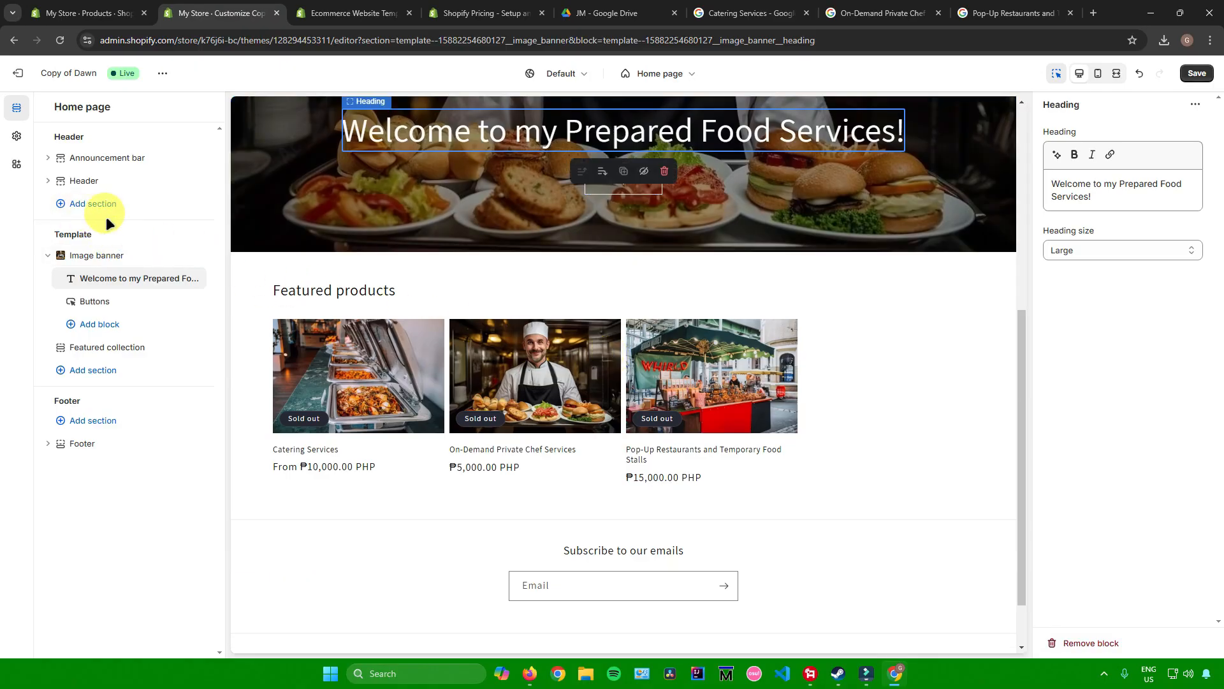
Add a Featured product section to the home page template and assign the Catering Services product to it
{"action": "left_click", "coordinate": [95, 371]}
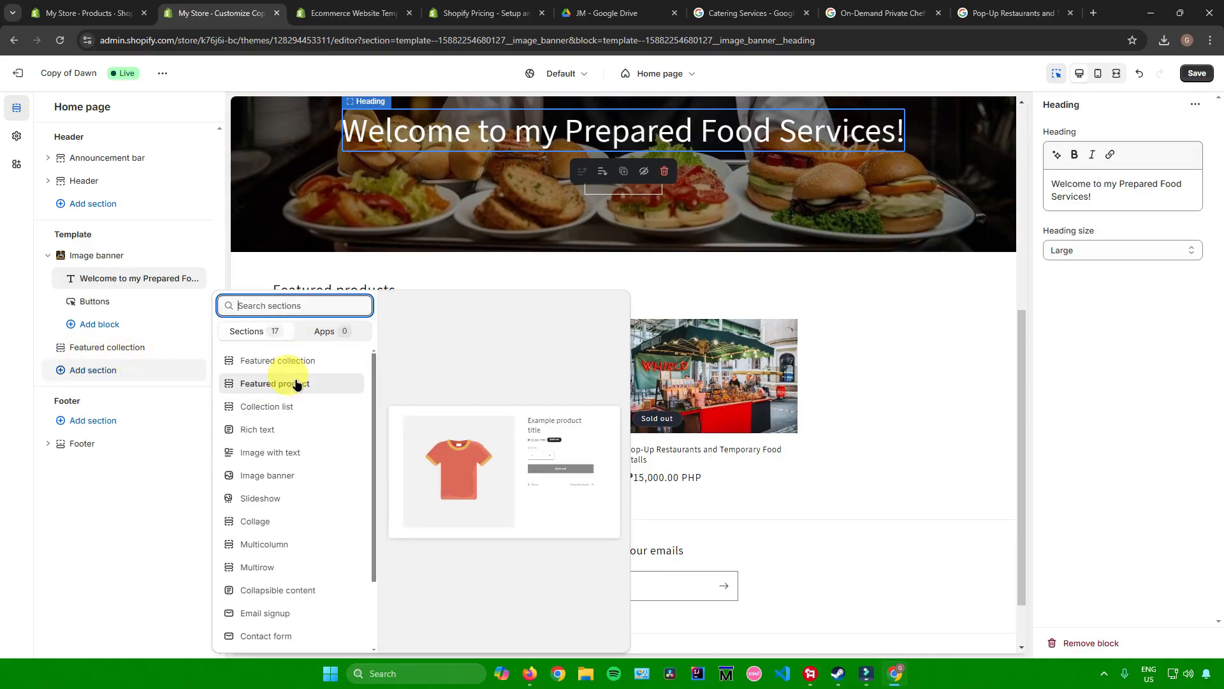
{"action": "scroll", "coordinate": [290, 450], "scroll_direction": "down", "scroll_amount": 2}
{"action": "scroll", "coordinate": [290, 450], "scroll_direction": "up", "scroll_amount": 2}
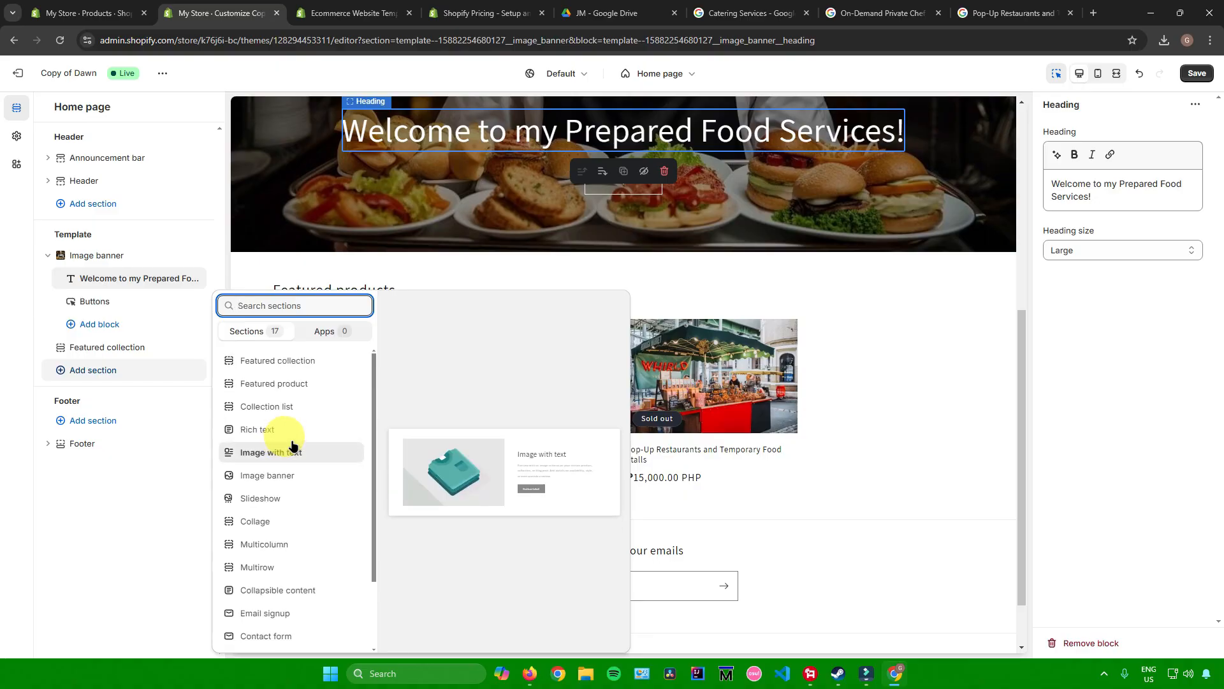
{"action": "left_click", "coordinate": [291, 386]}
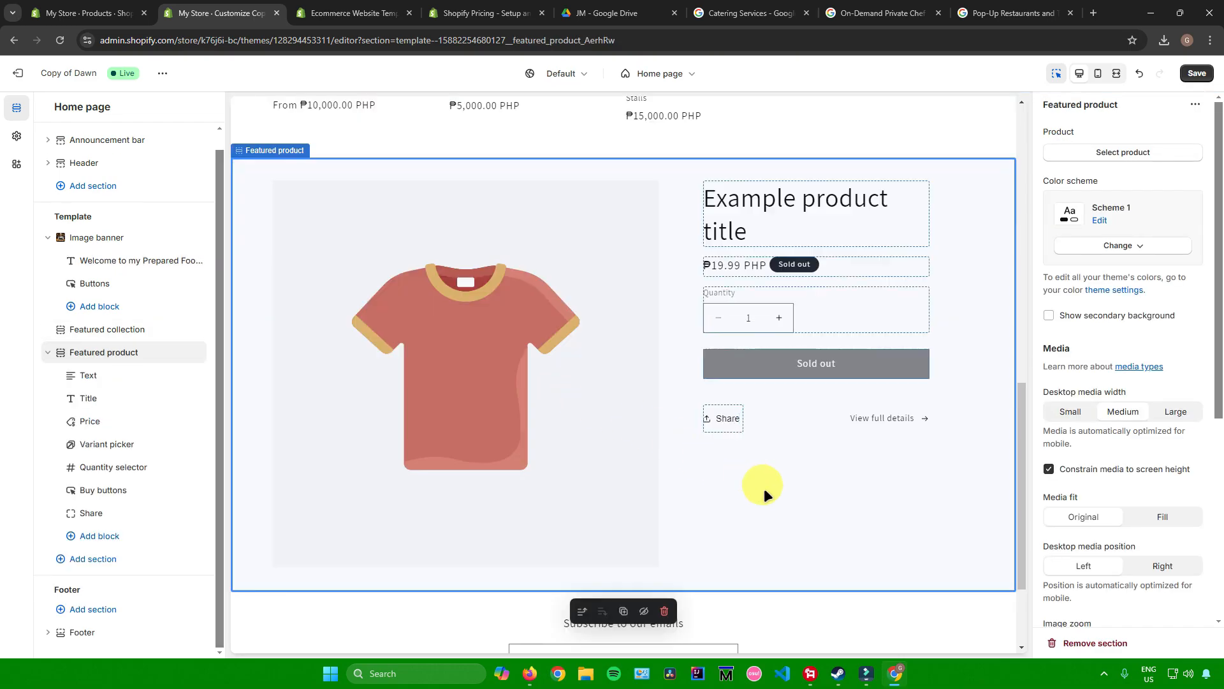
{"action": "left_click", "coordinate": [1097, 155]}
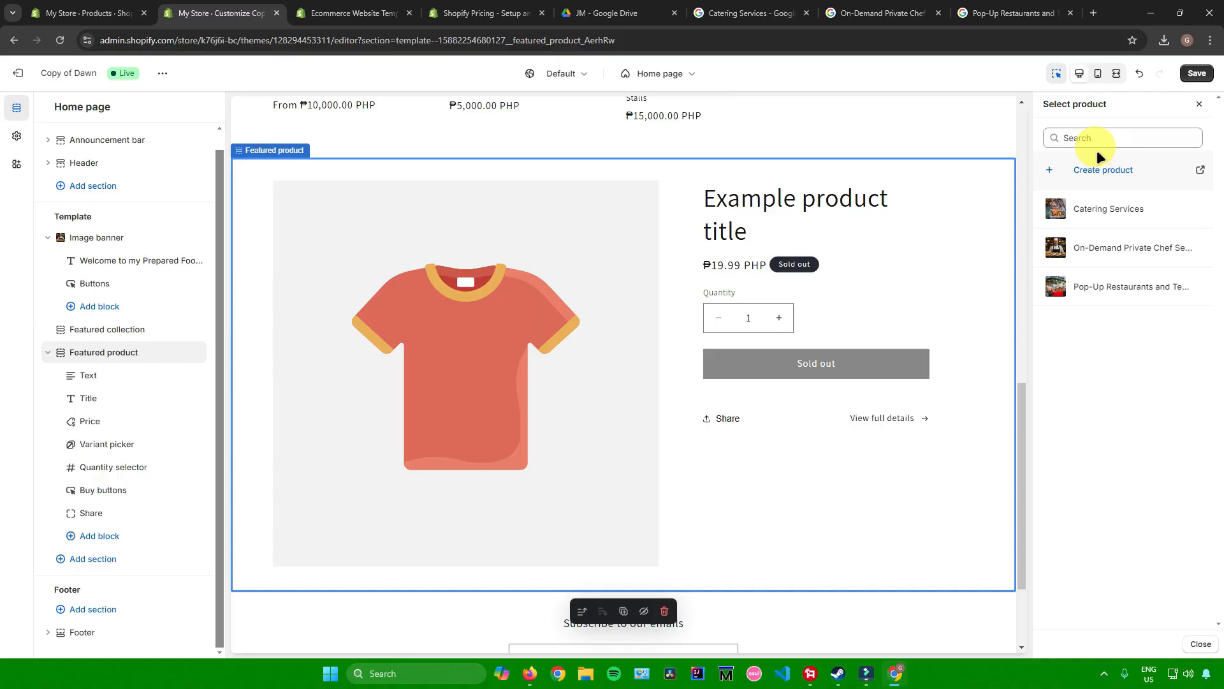
{"action": "left_click", "coordinate": [1086, 214]}
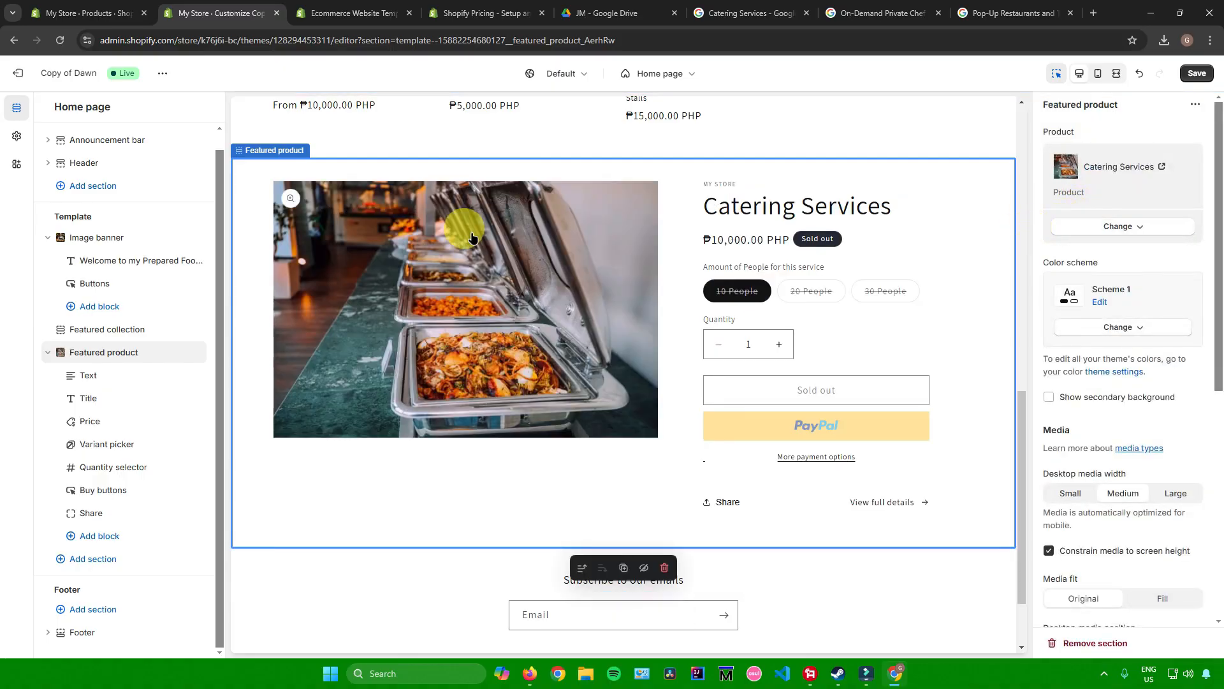
{"action": "scroll", "coordinate": [564, 364], "scroll_direction": "up", "scroll_amount": 5}
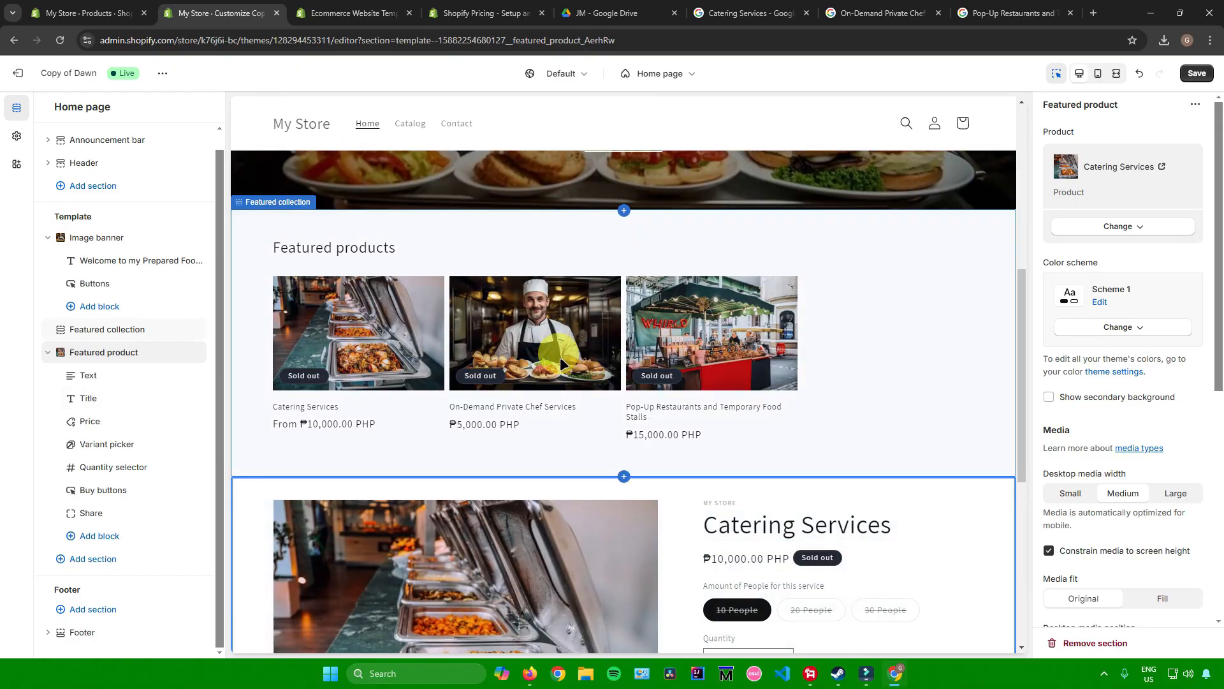
Enable the Appointly app embed for the theme, look over the list of customizable pages, and save the theme changes
{"action": "left_click", "coordinate": [17, 164]}
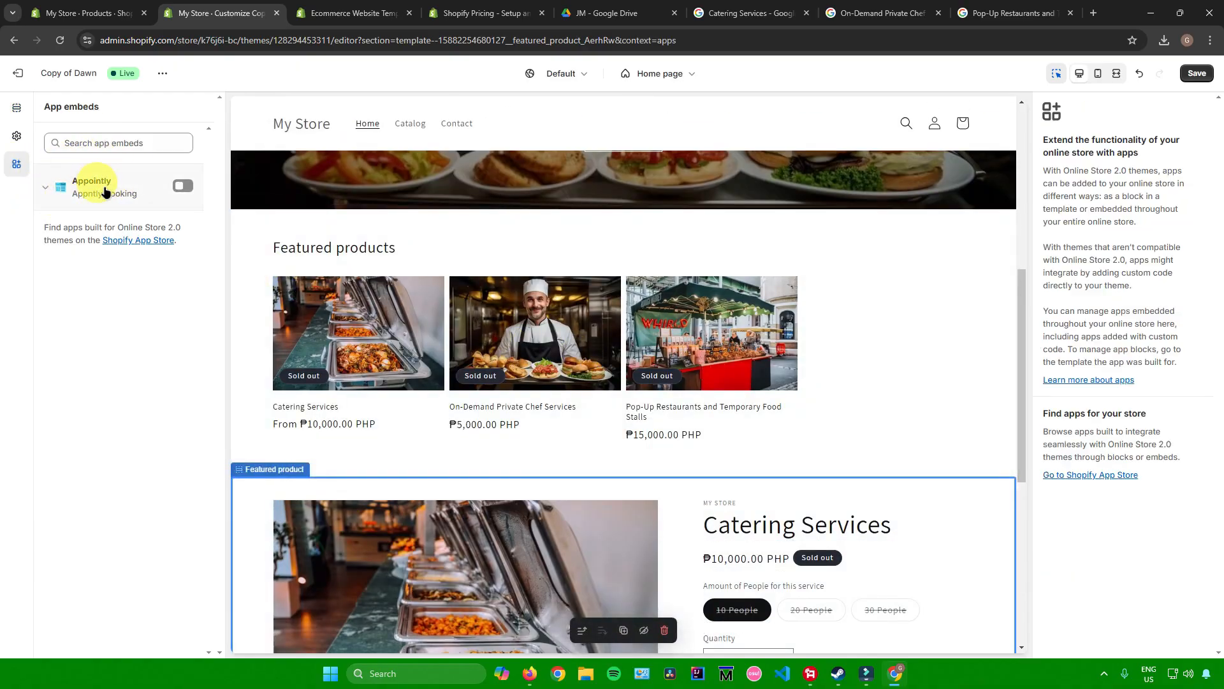
{"action": "left_click", "coordinate": [183, 186]}
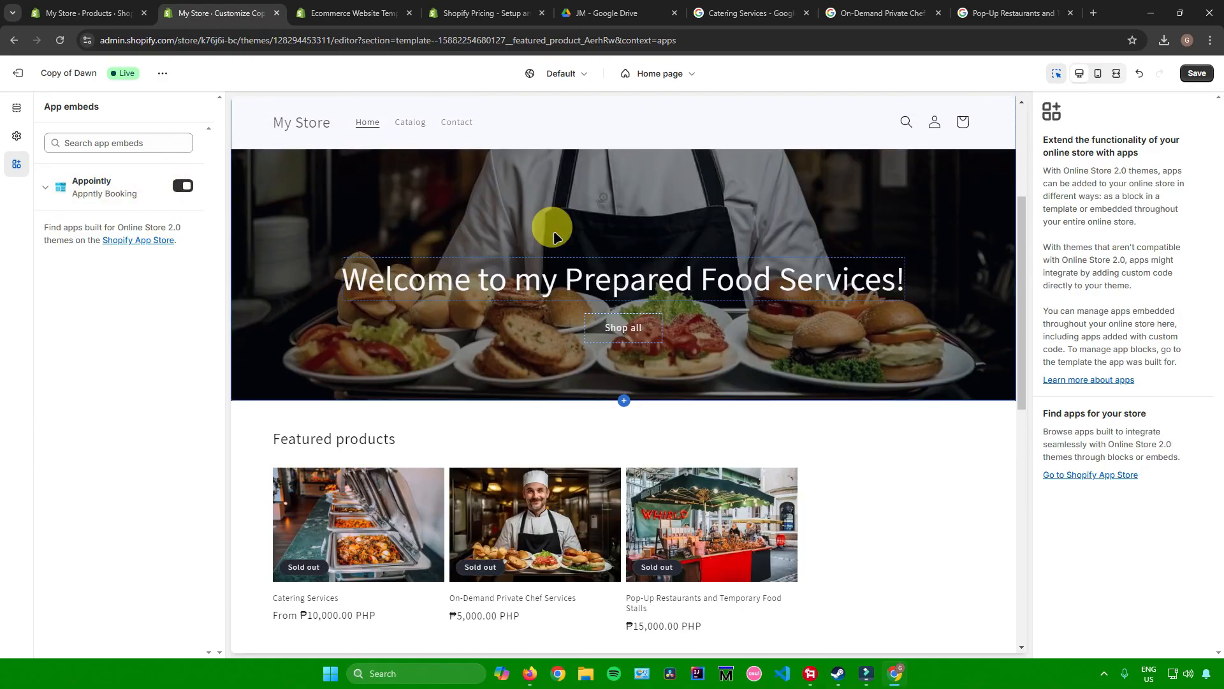
{"action": "left_click", "coordinate": [657, 75]}
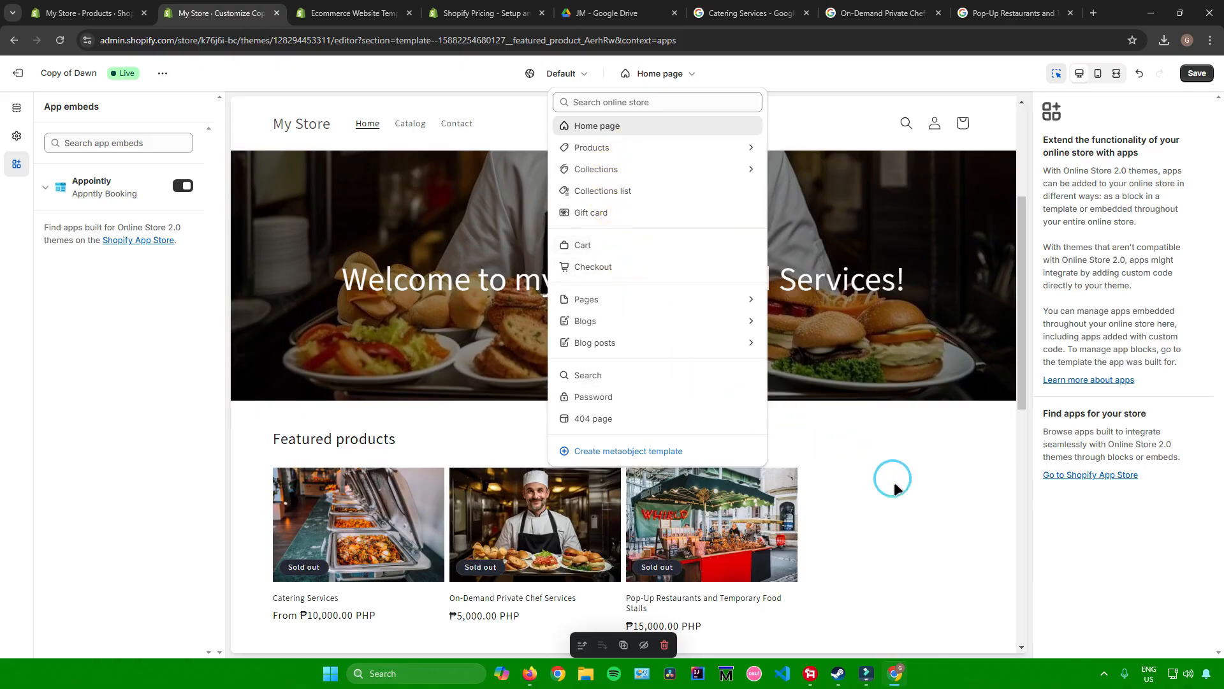
{"action": "left_click", "coordinate": [857, 451]}
{"action": "left_click", "coordinate": [1197, 74]}
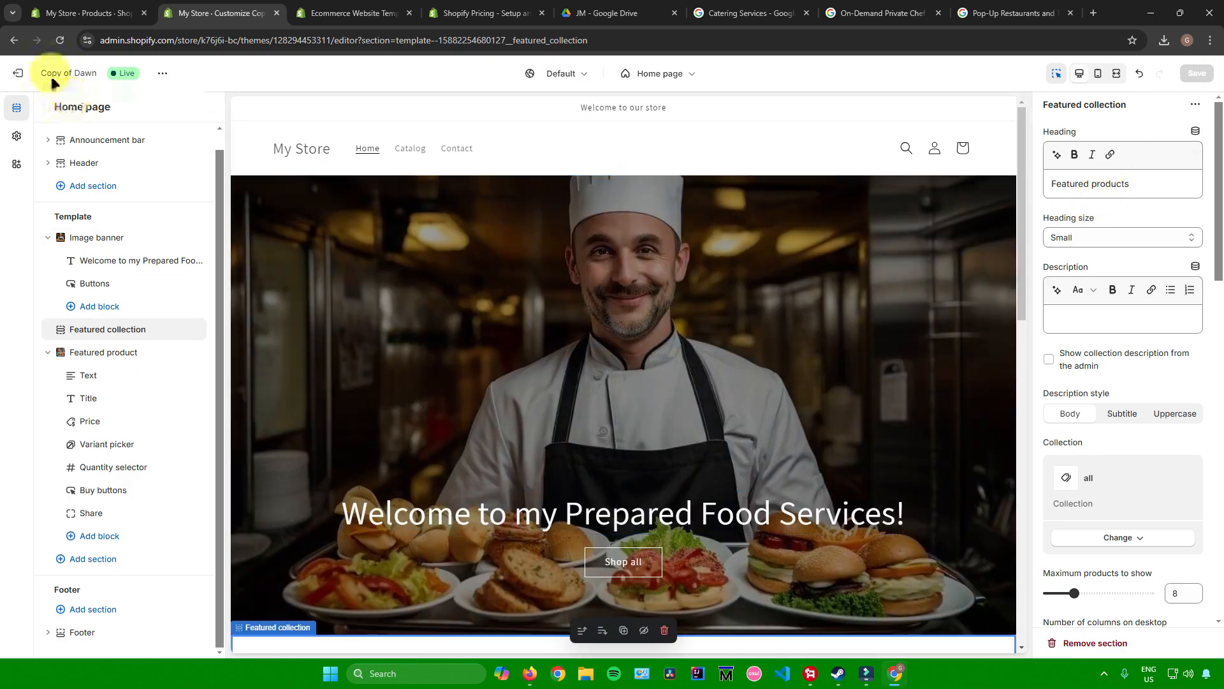
Exit the theme editor and view the current Copy of Dawn theme as a live storefront
{"action": "left_click", "coordinate": [18, 73]}
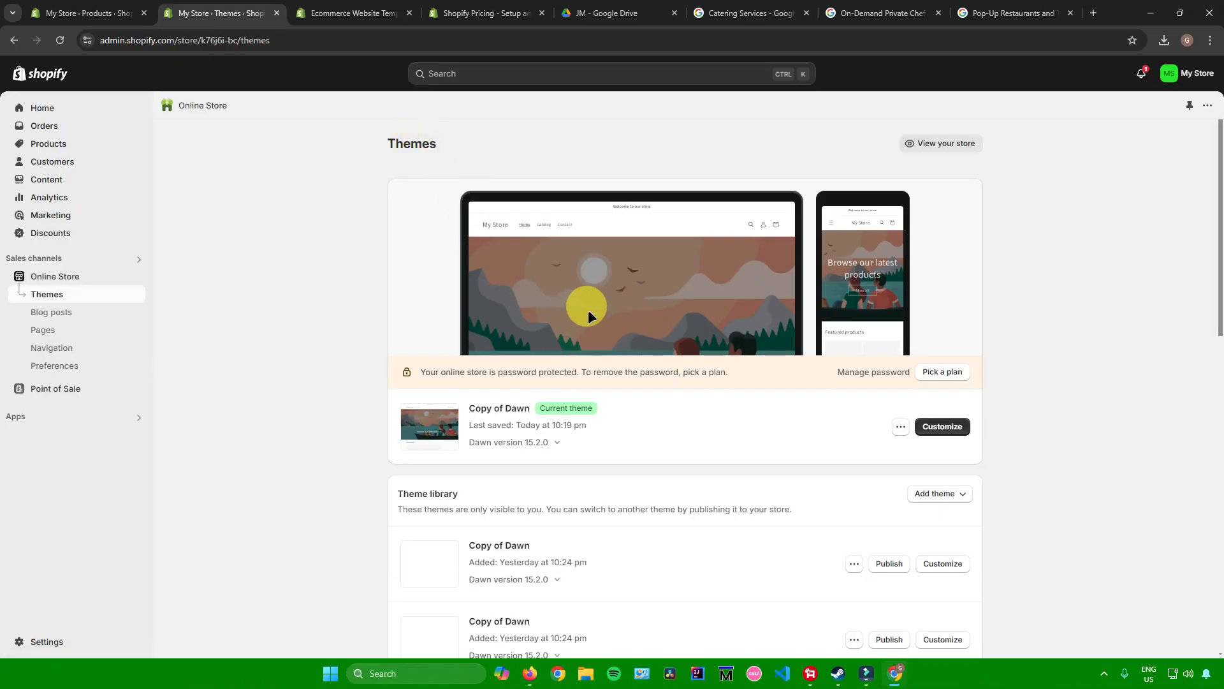
{"action": "left_click", "coordinate": [899, 429]}
{"action": "left_click", "coordinate": [803, 455]}
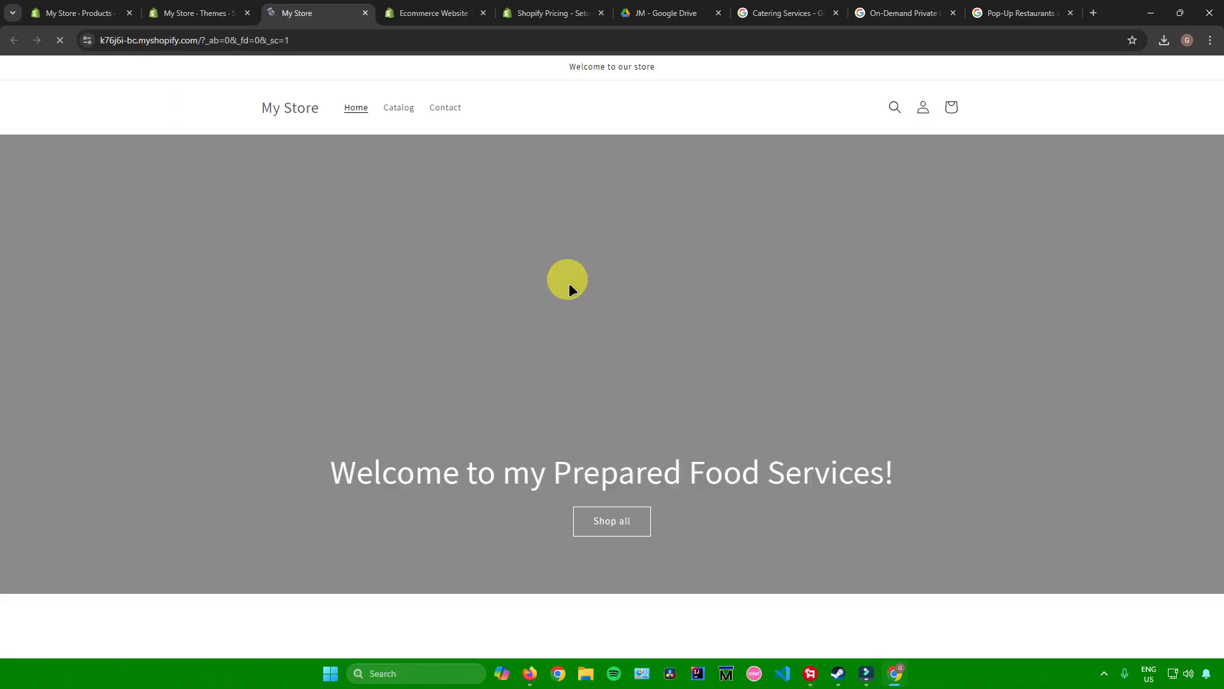
Open the full details of the featured Catering Services product and check its booking scheduler's dates, time slots and service options
{"action": "scroll", "coordinate": [556, 287], "scroll_direction": "down", "scroll_amount": 10}
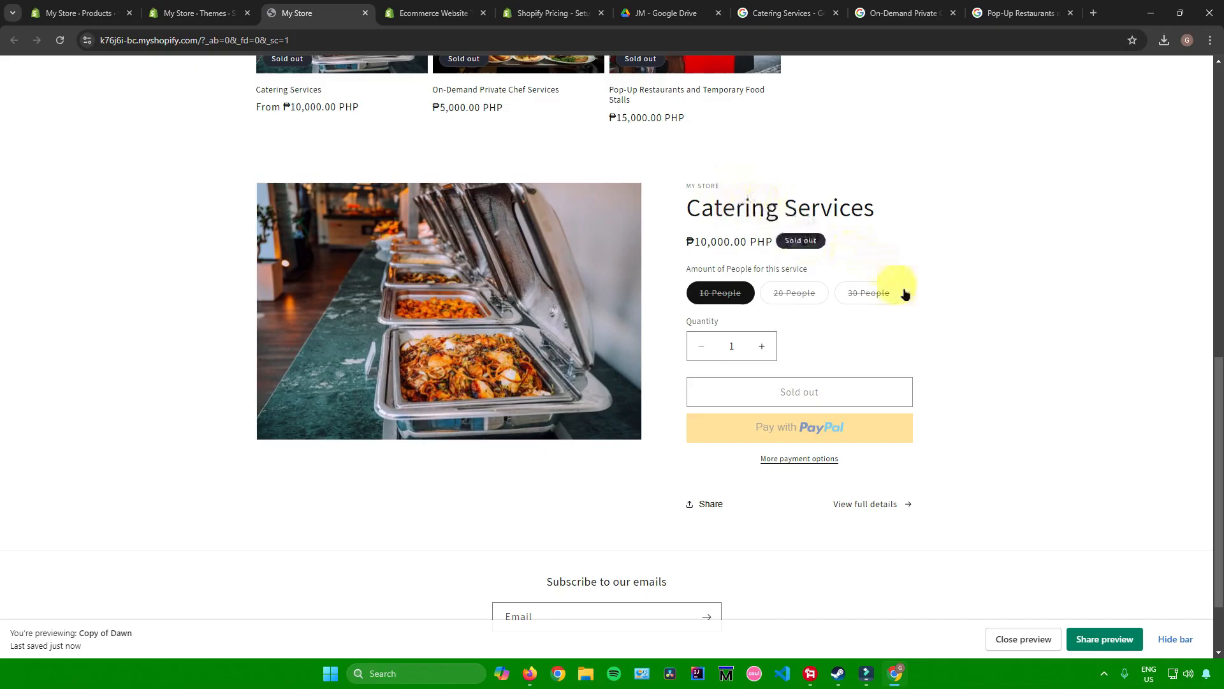
{"action": "left_click", "coordinate": [878, 504]}
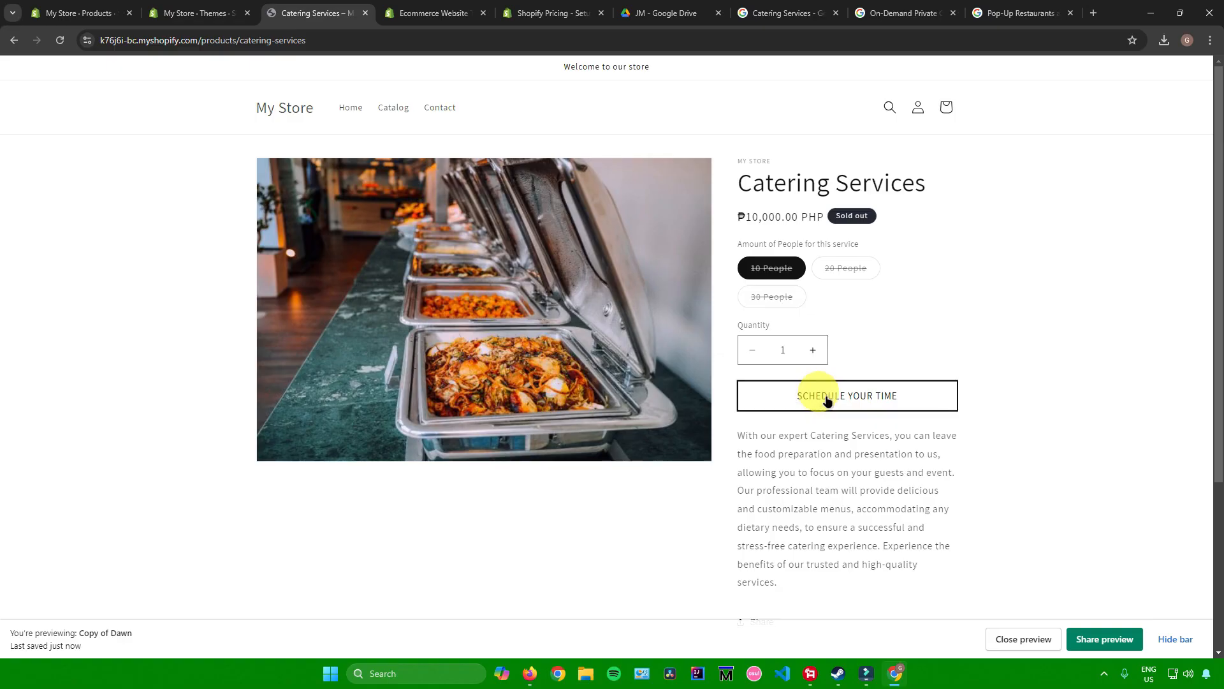
{"action": "left_click", "coordinate": [826, 400]}
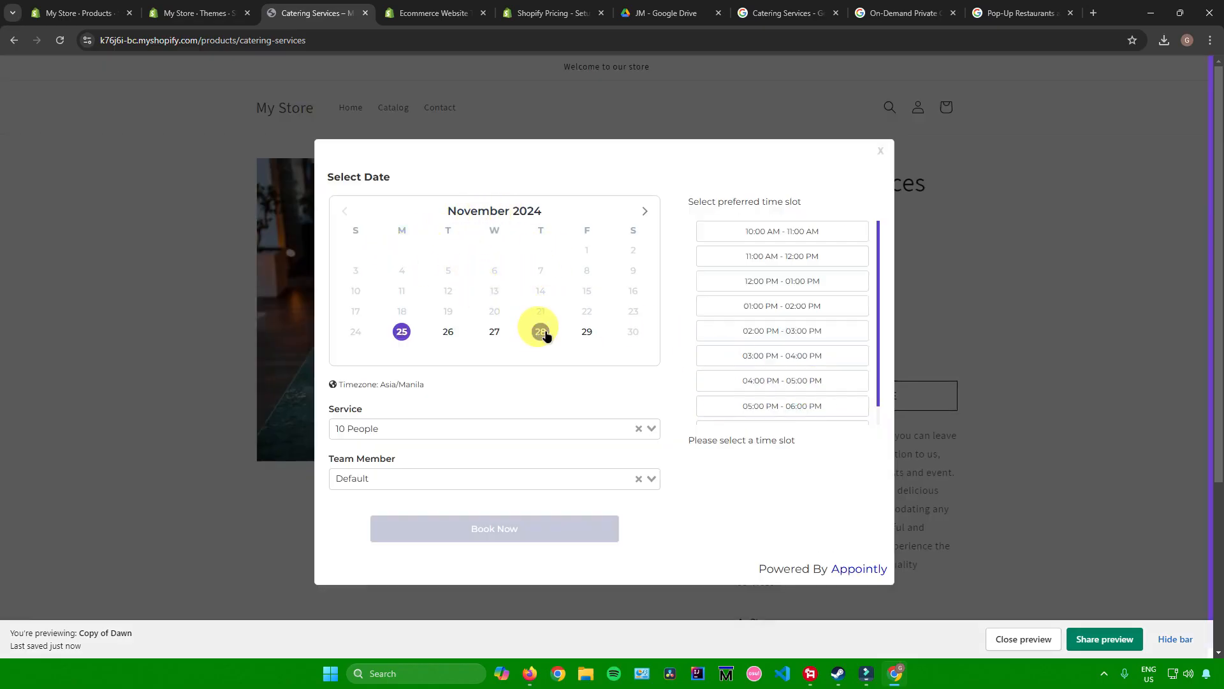
{"action": "left_click", "coordinate": [396, 430]}
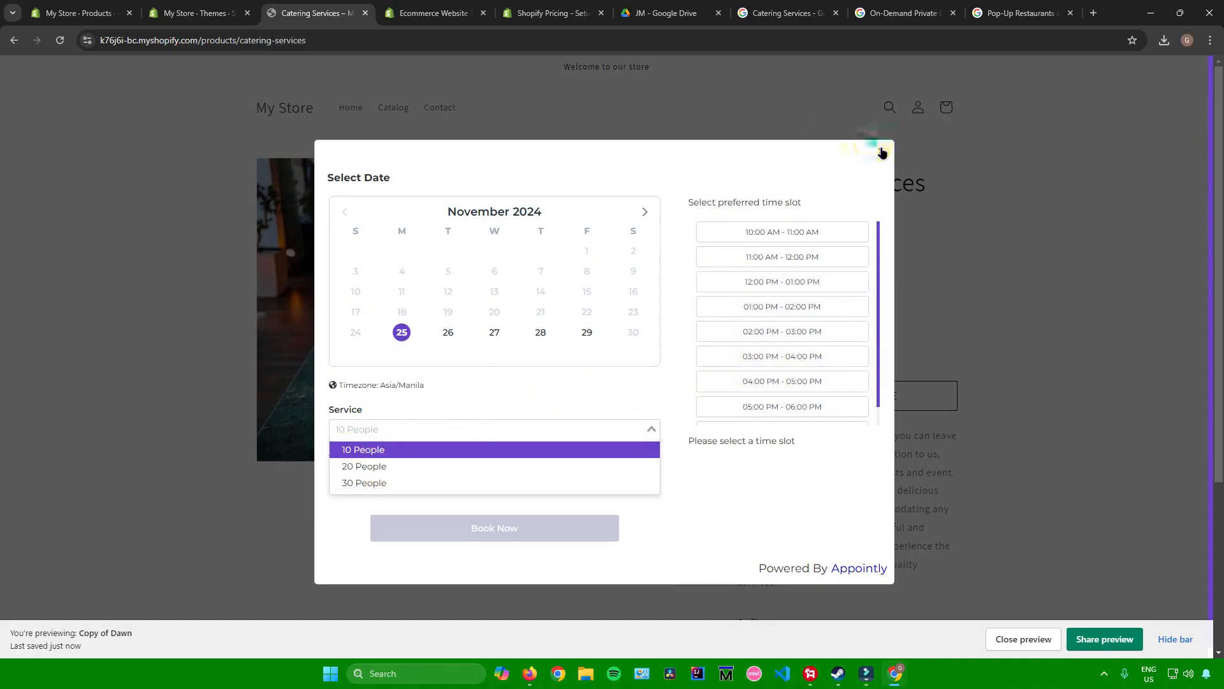
Return to the store admin and look over the Analytics dashboard from sales and sessions to the customer charts
{"action": "left_click", "coordinate": [198, 13]}
{"action": "left_click", "coordinate": [60, 197]}
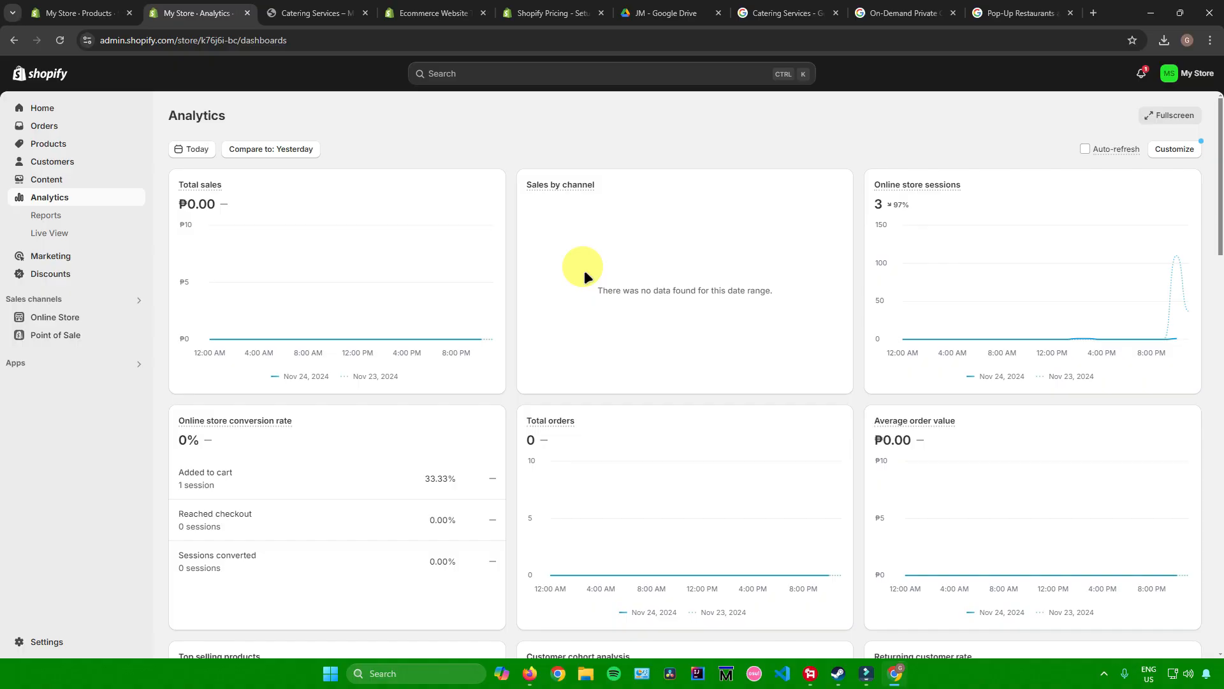
{"action": "scroll", "coordinate": [585, 270], "scroll_direction": "down", "scroll_amount": 14}
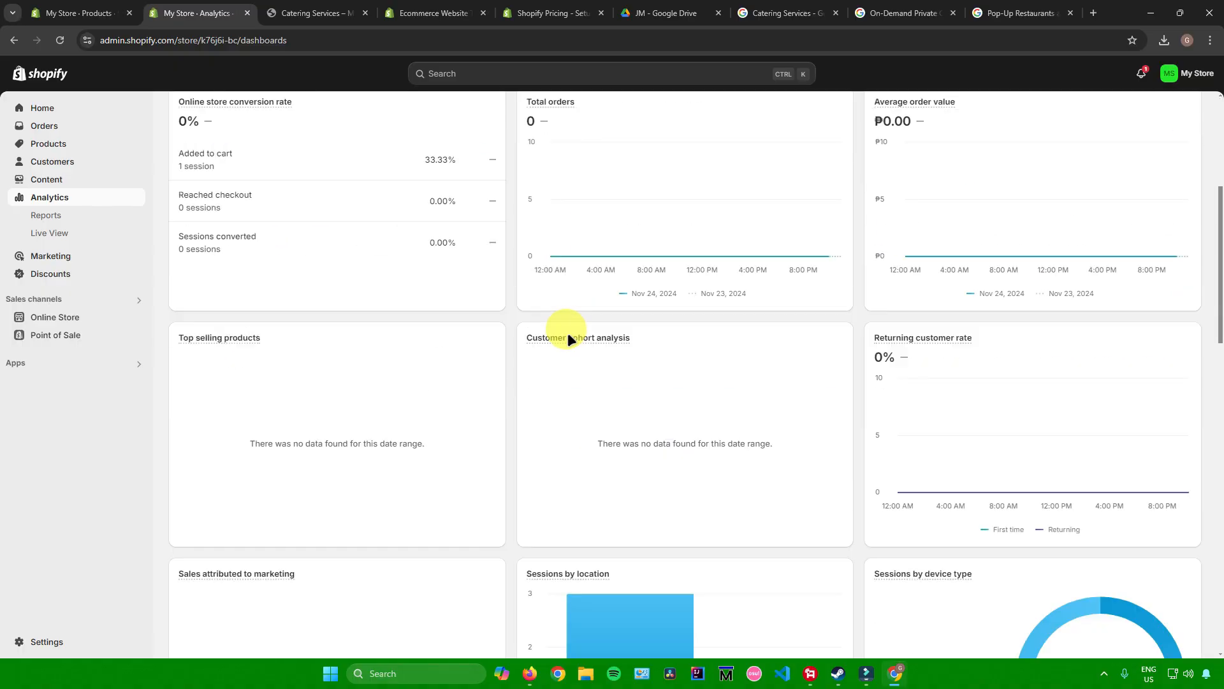
{"action": "scroll", "coordinate": [568, 326], "scroll_direction": "up", "scroll_amount": 14}
Browse the list of analytics reports and inspect the Live View globe of store visitors
{"action": "left_click", "coordinate": [92, 223]}
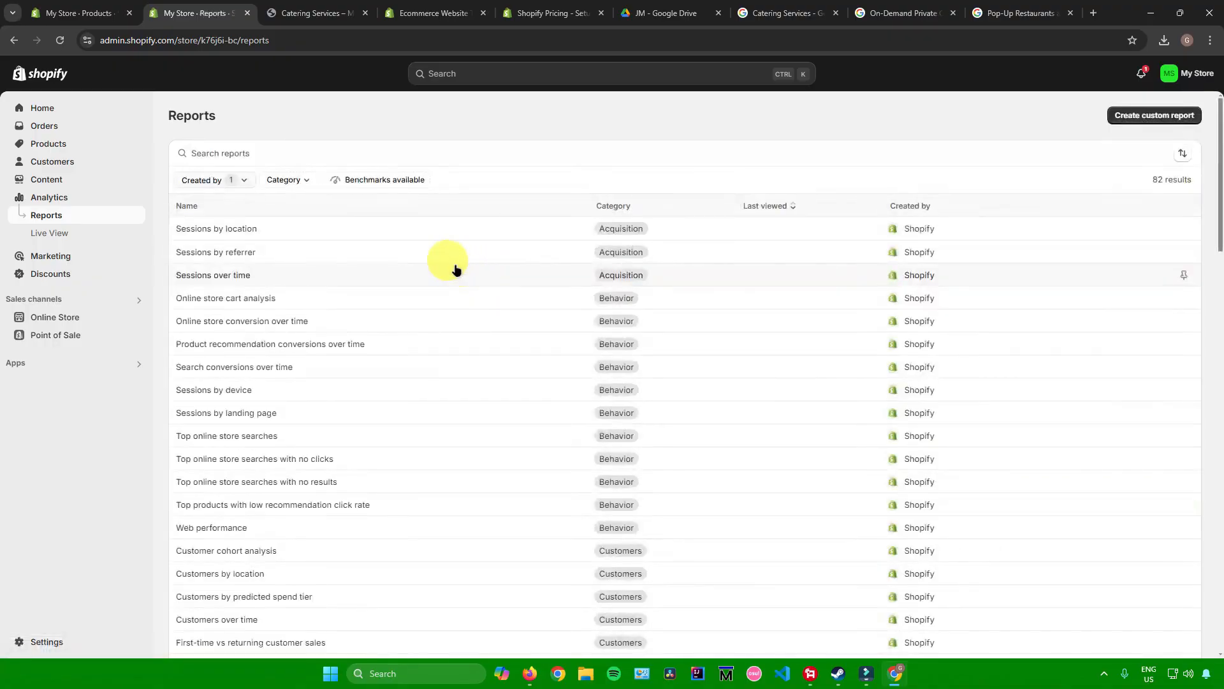
{"action": "scroll", "coordinate": [459, 270], "scroll_direction": "down", "scroll_amount": 10}
{"action": "scroll", "coordinate": [456, 271], "scroll_direction": "down", "scroll_amount": 5}
{"action": "scroll", "coordinate": [457, 270], "scroll_direction": "up", "scroll_amount": 15}
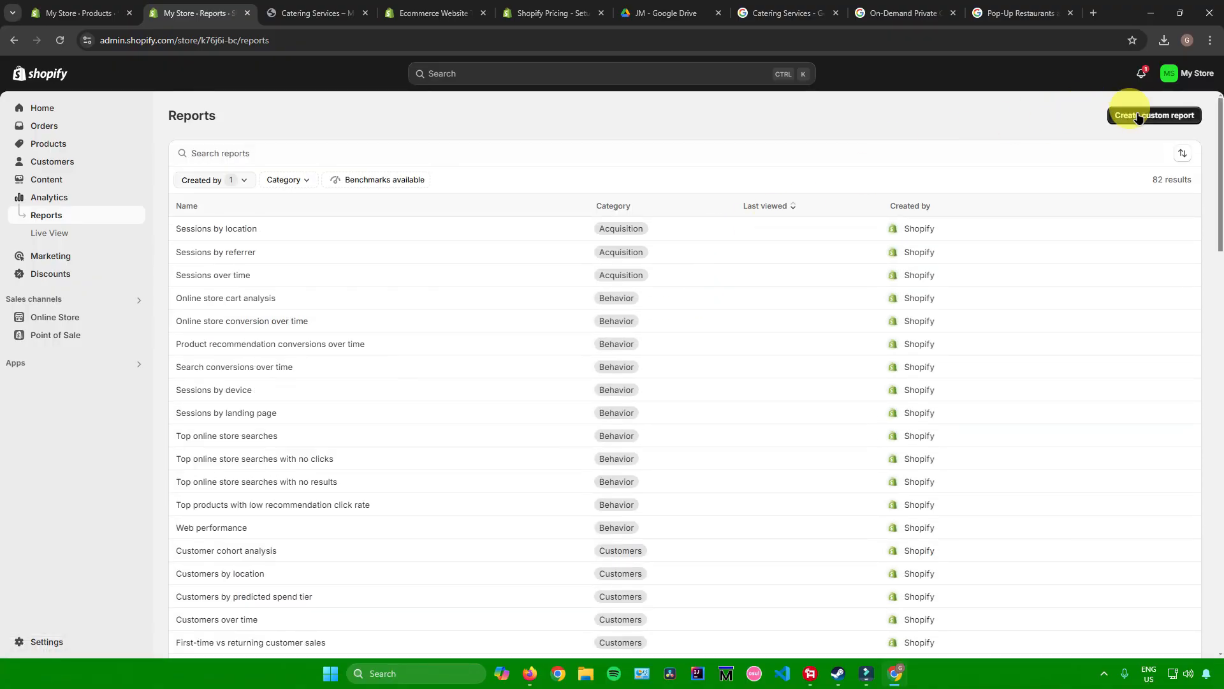
{"action": "left_click", "coordinate": [97, 234]}
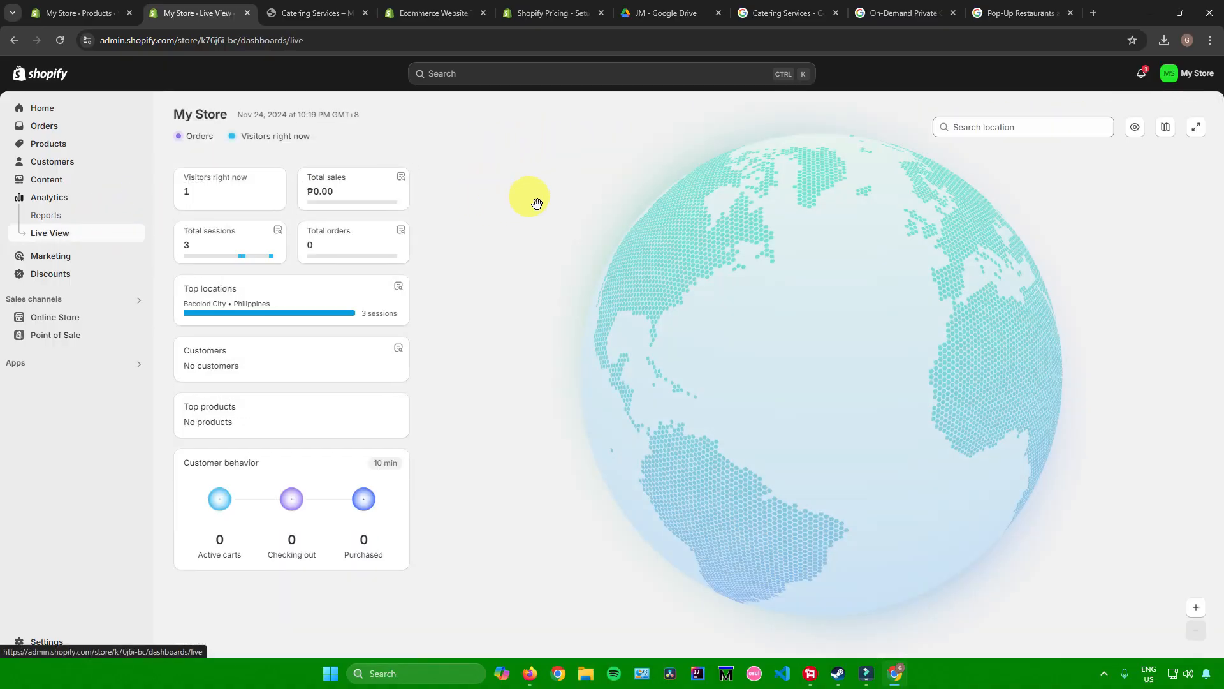
{"action": "left_click_drag", "start_coordinate": [558, 219], "coordinate": [593, 275]}
Start a new Amount off order discount with the Discount code method and generate a random code for it
{"action": "left_click", "coordinate": [70, 274]}
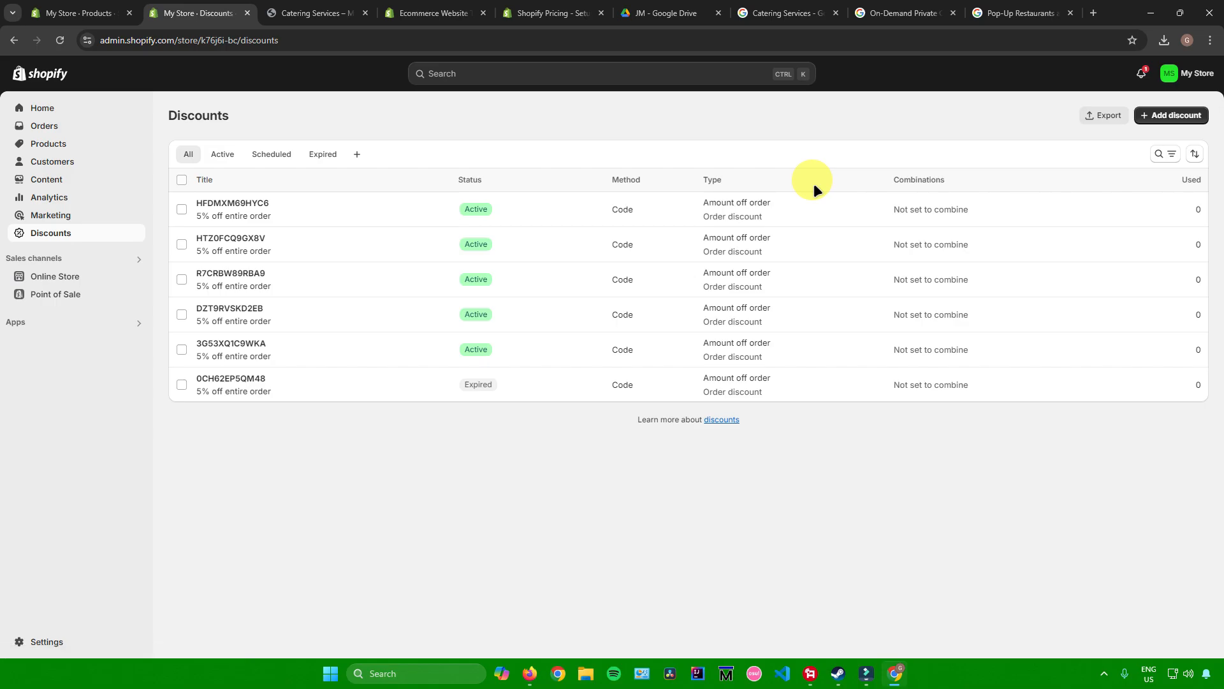
{"action": "left_click", "coordinate": [1171, 115]}
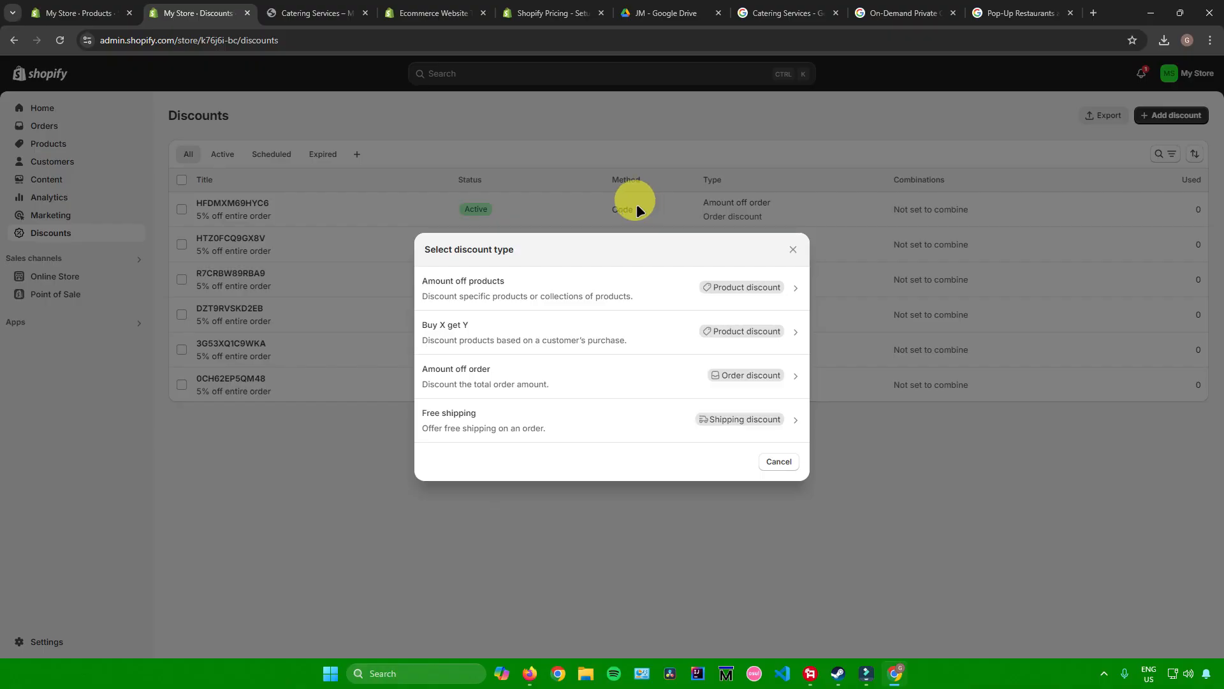
{"action": "left_click", "coordinate": [498, 370]}
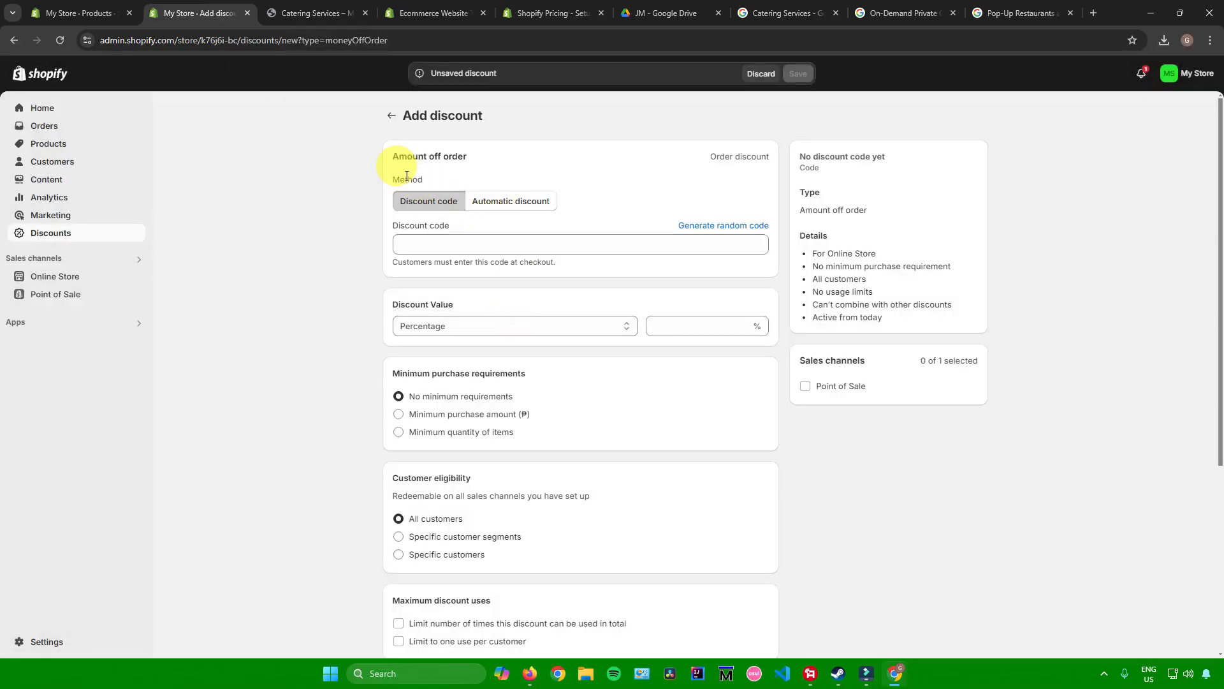
{"action": "left_click_drag", "start_coordinate": [408, 179], "coordinate": [422, 177]}
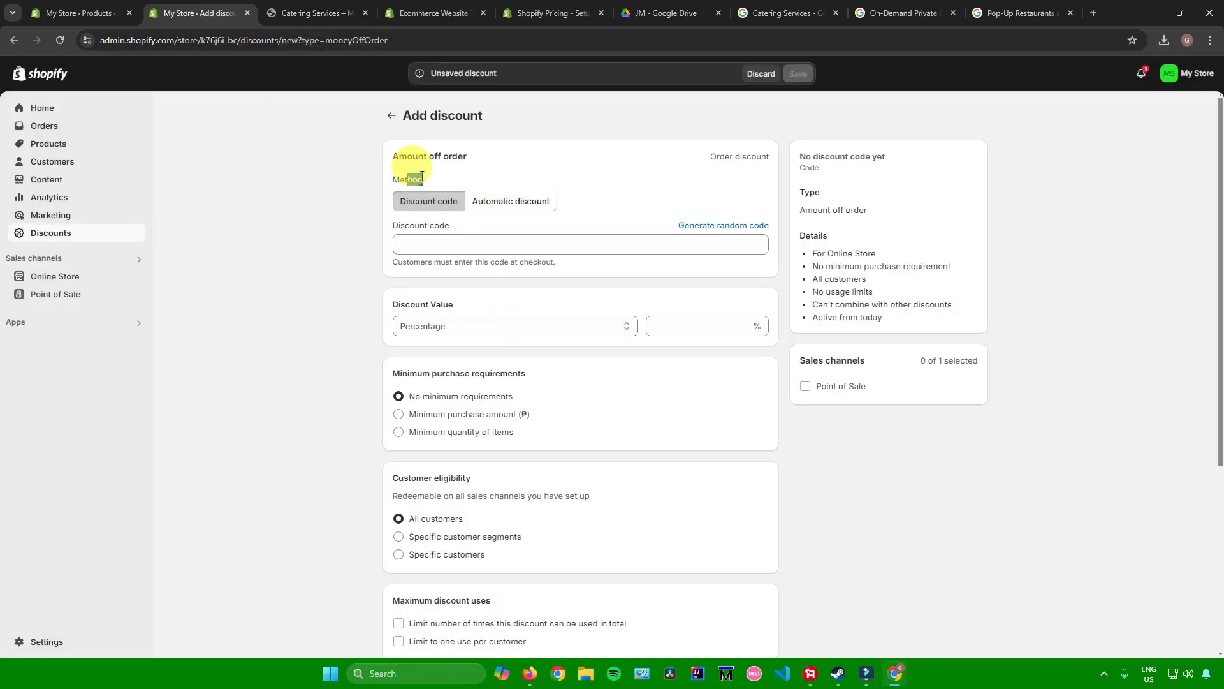
{"action": "left_click", "coordinate": [490, 200]}
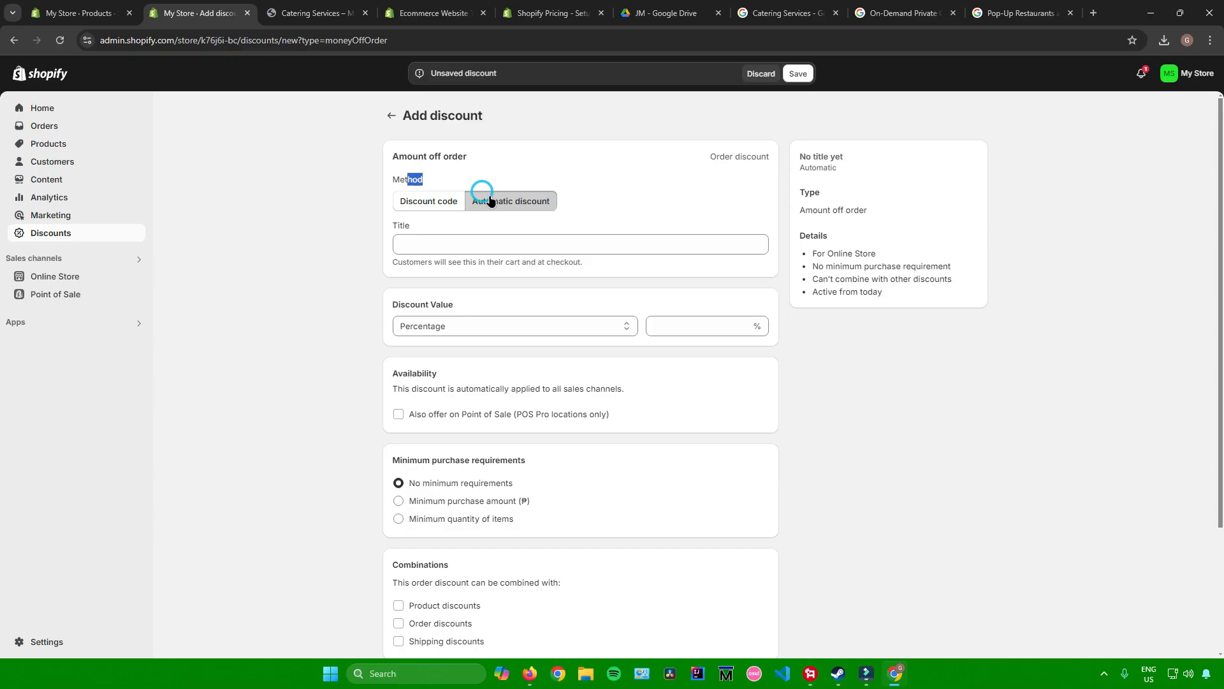
{"action": "left_click", "coordinate": [433, 201]}
{"action": "left_click", "coordinate": [454, 241]}
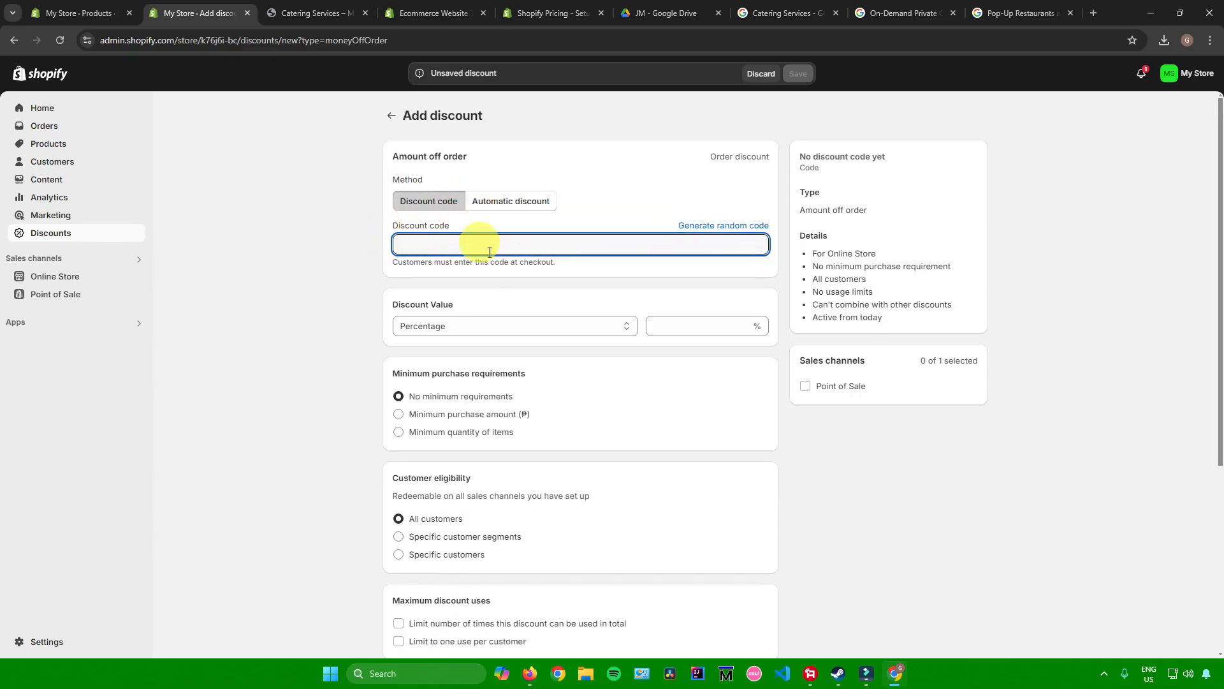
{"action": "left_click", "coordinate": [718, 226]}
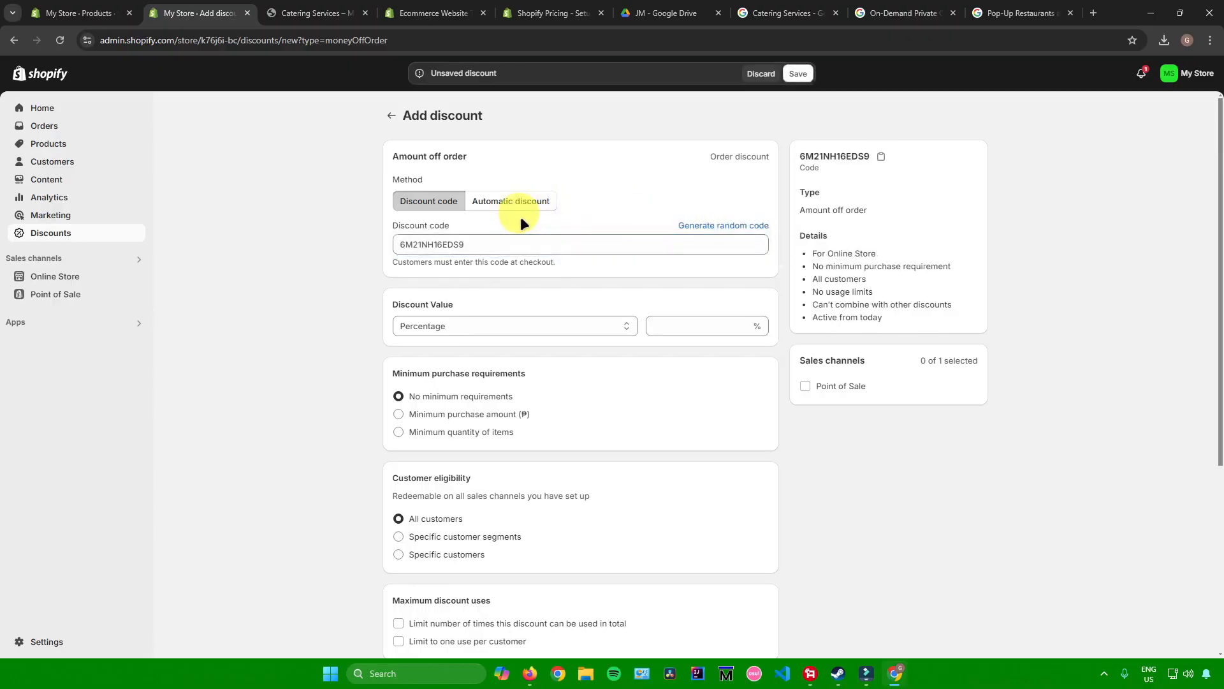
Set the discount value to 5 as a percentage
{"action": "scroll", "coordinate": [521, 217], "scroll_direction": "down", "scroll_amount": 2}
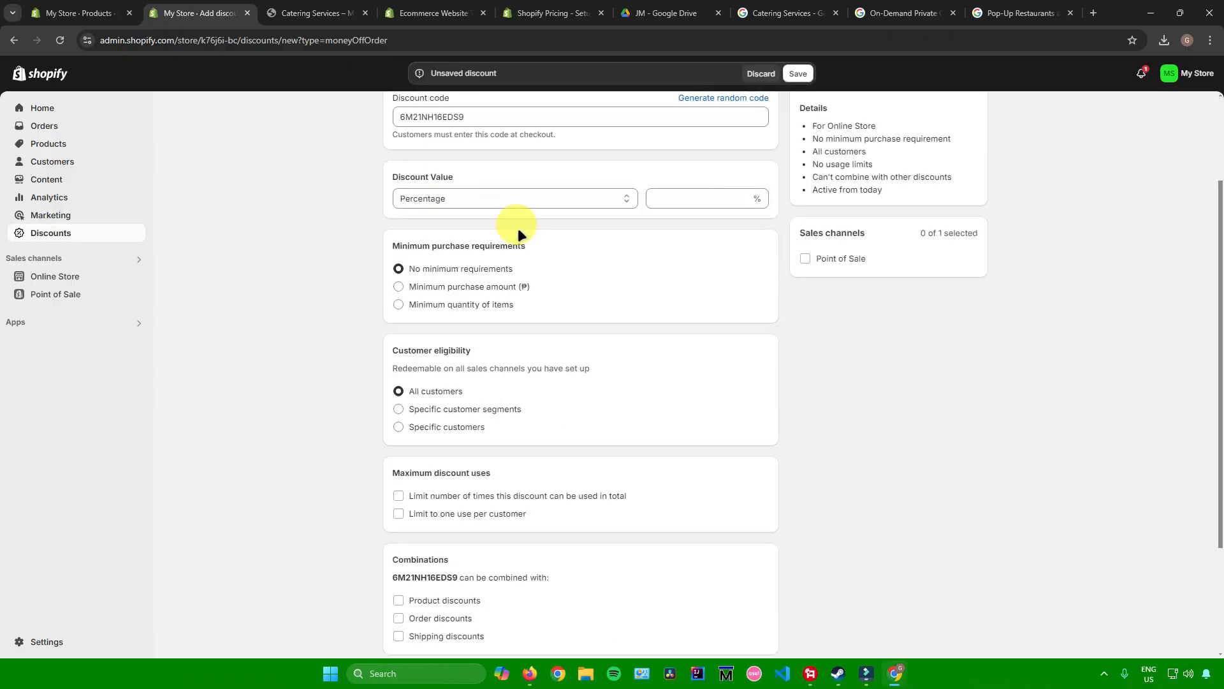
{"action": "left_click", "coordinate": [459, 198]}
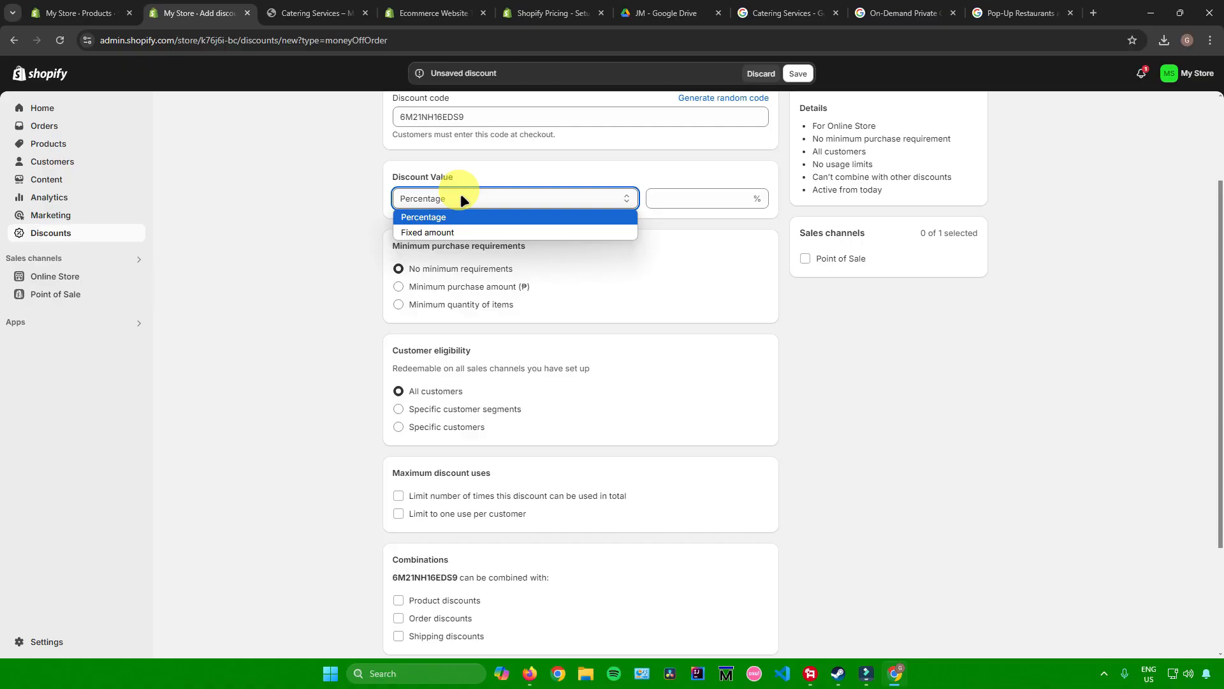
{"action": "left_click", "coordinate": [460, 197]}
{"action": "left_click", "coordinate": [660, 199]}
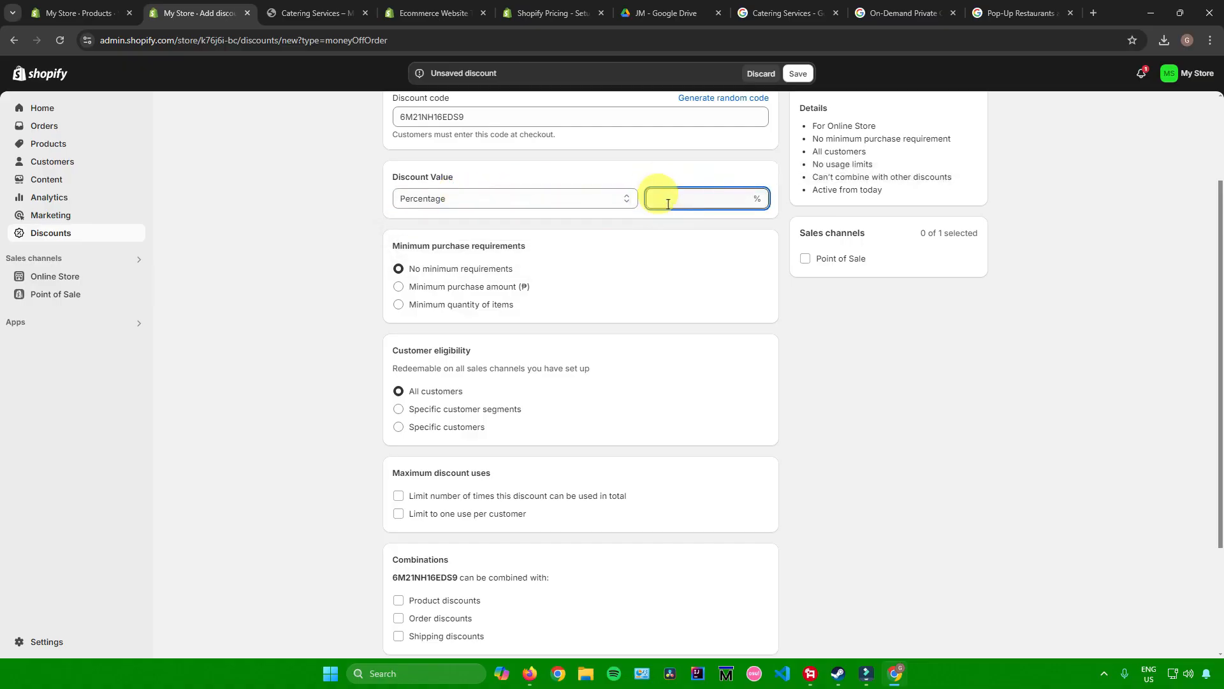
{"action": "type", "text": "5"}
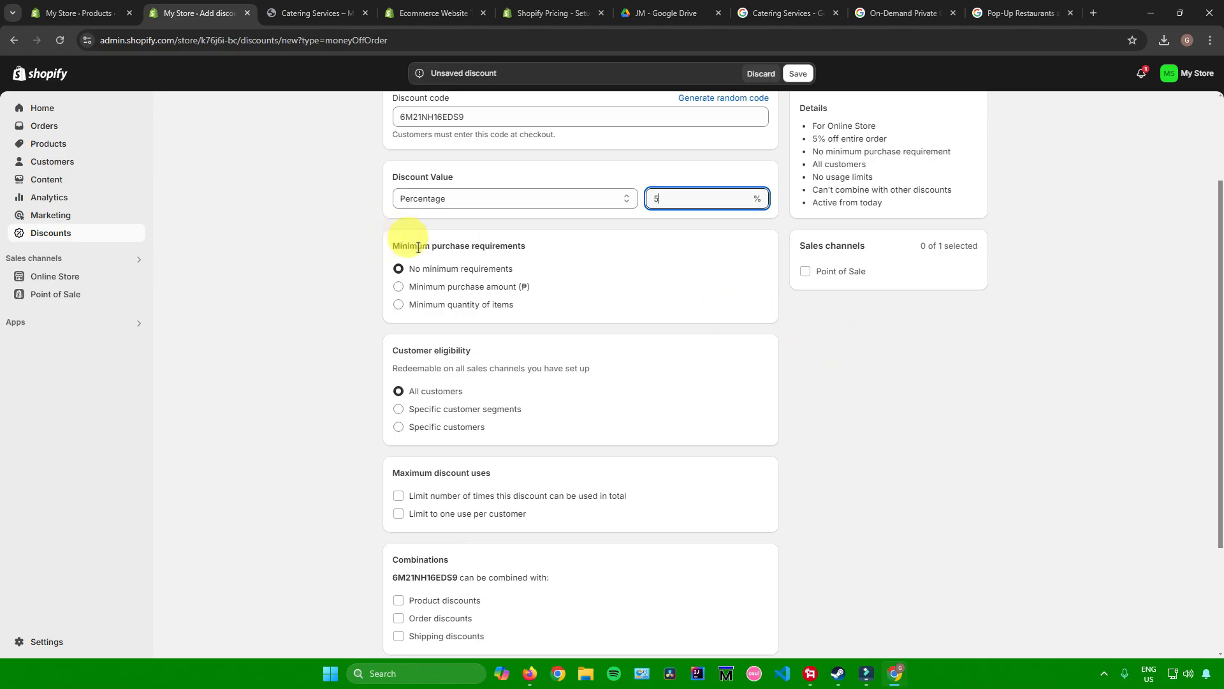
Review the discount's minimum purchase, customer eligibility, maximum uses and combination options
{"action": "scroll", "coordinate": [405, 239], "scroll_direction": "down", "scroll_amount": 2}
{"action": "left_click_drag", "start_coordinate": [390, 226], "coordinate": [472, 229]}
{"action": "scroll", "coordinate": [446, 262], "scroll_direction": "down", "scroll_amount": 1}
{"action": "left_click_drag", "start_coordinate": [391, 315], "coordinate": [493, 315]}
{"action": "left_click_drag", "start_coordinate": [393, 401], "coordinate": [459, 398]}
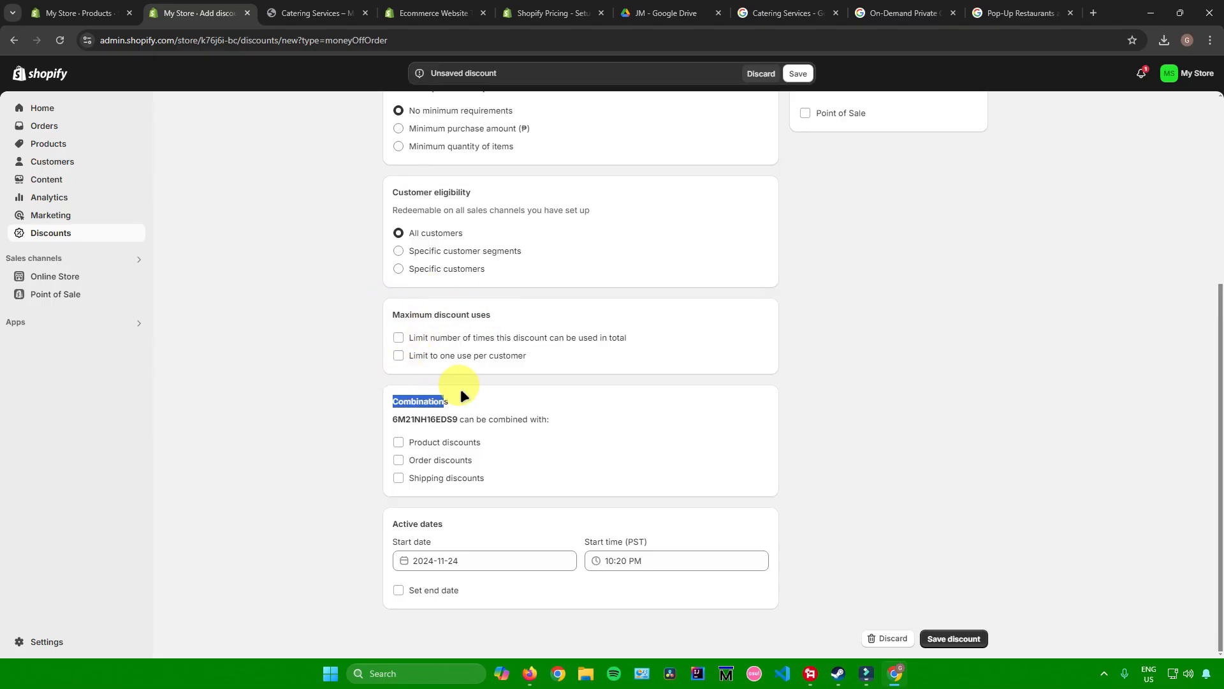
{"action": "scroll", "coordinate": [504, 345], "scroll_direction": "up", "scroll_amount": 3}
{"action": "scroll", "coordinate": [503, 344], "scroll_direction": "down", "scroll_amount": 3}
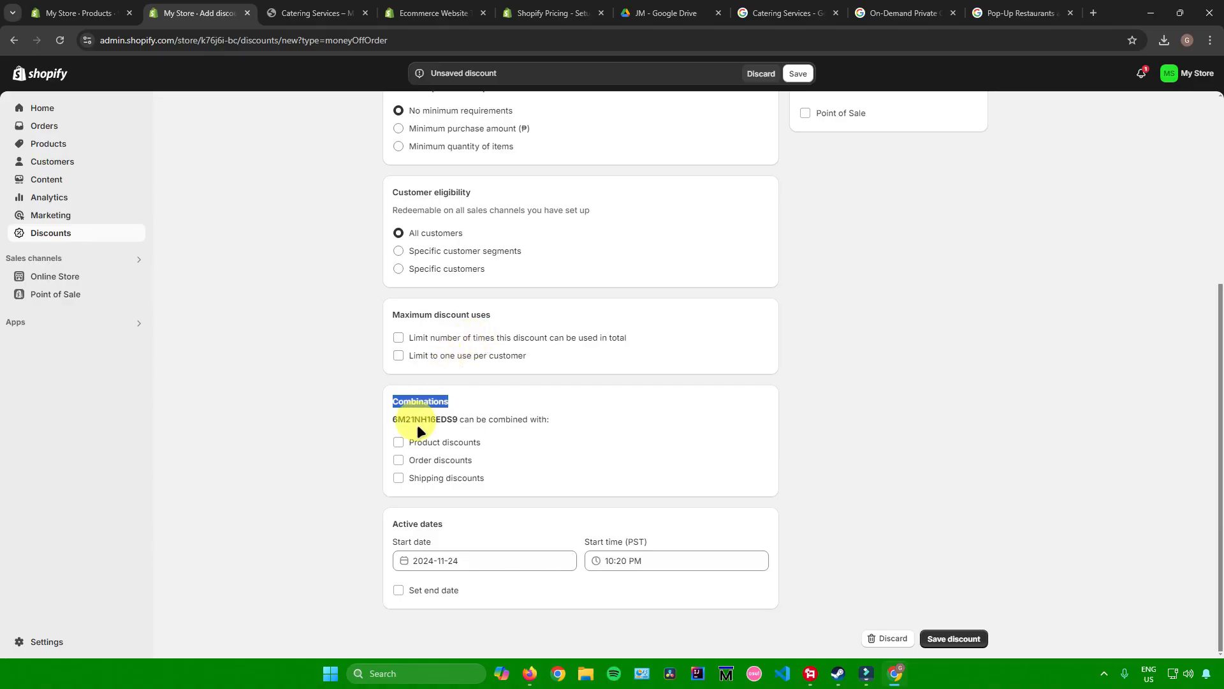
{"action": "left_click", "coordinate": [398, 590]}
{"action": "scroll", "coordinate": [458, 529], "scroll_direction": "down", "scroll_amount": 1}
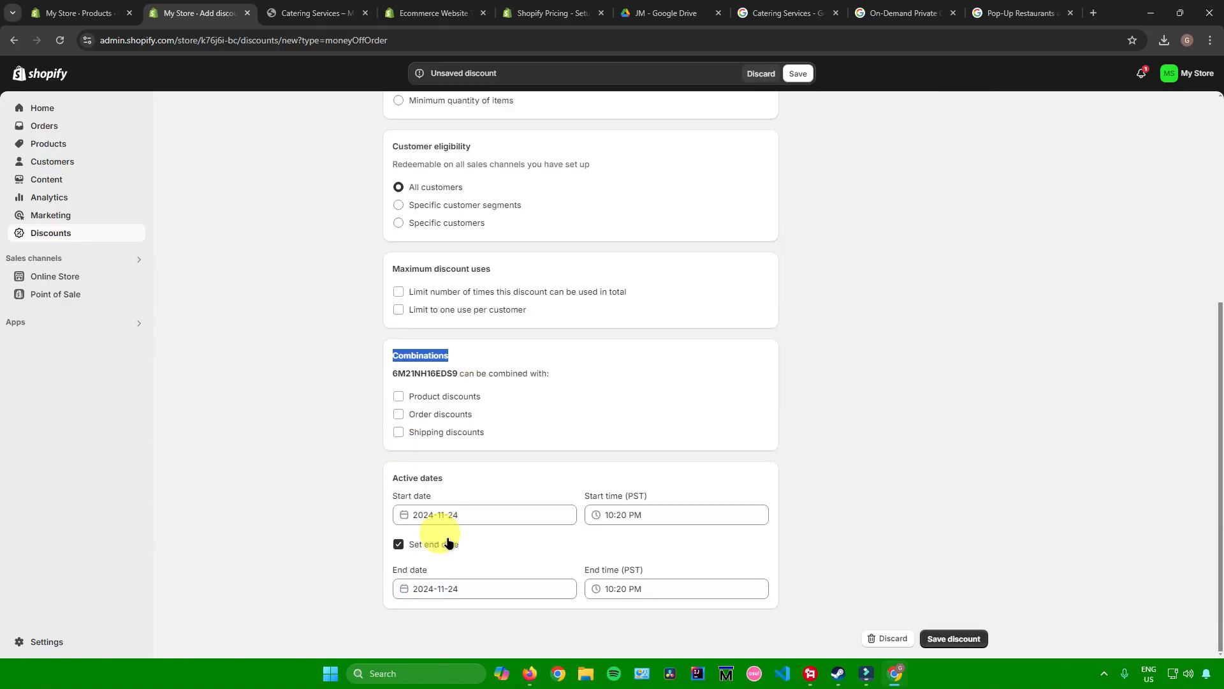
{"action": "left_click", "coordinate": [473, 513]}
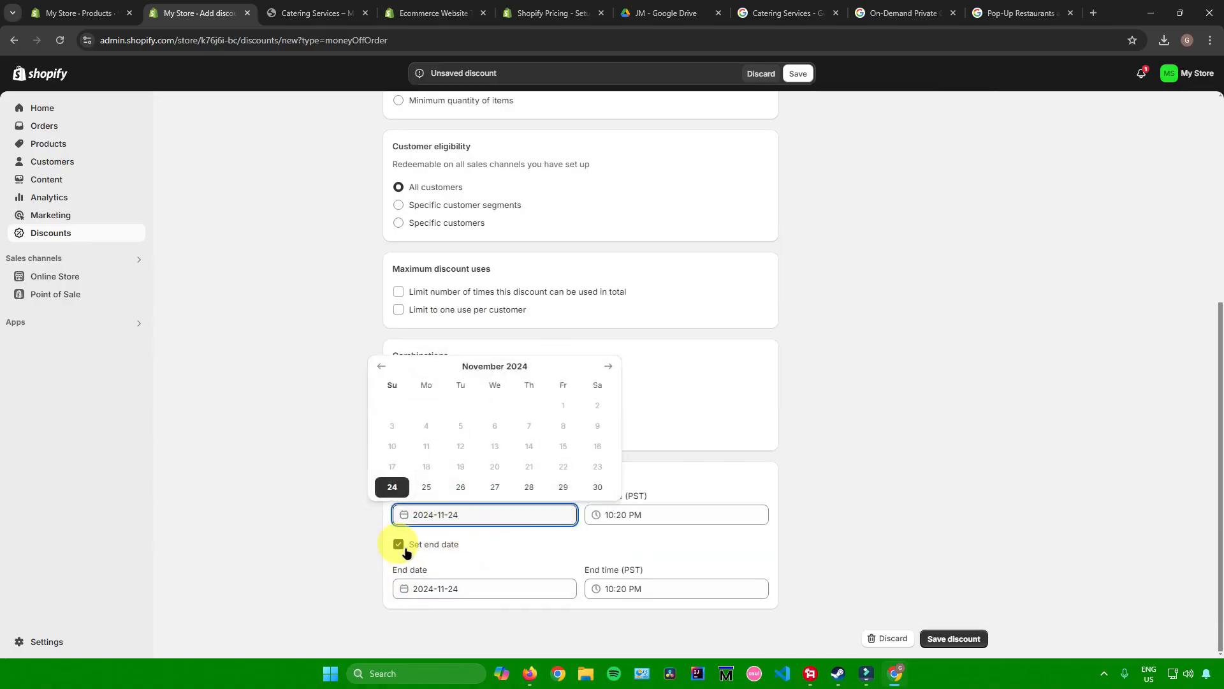
{"action": "left_click", "coordinate": [676, 516]}
{"action": "left_click", "coordinate": [704, 587]}
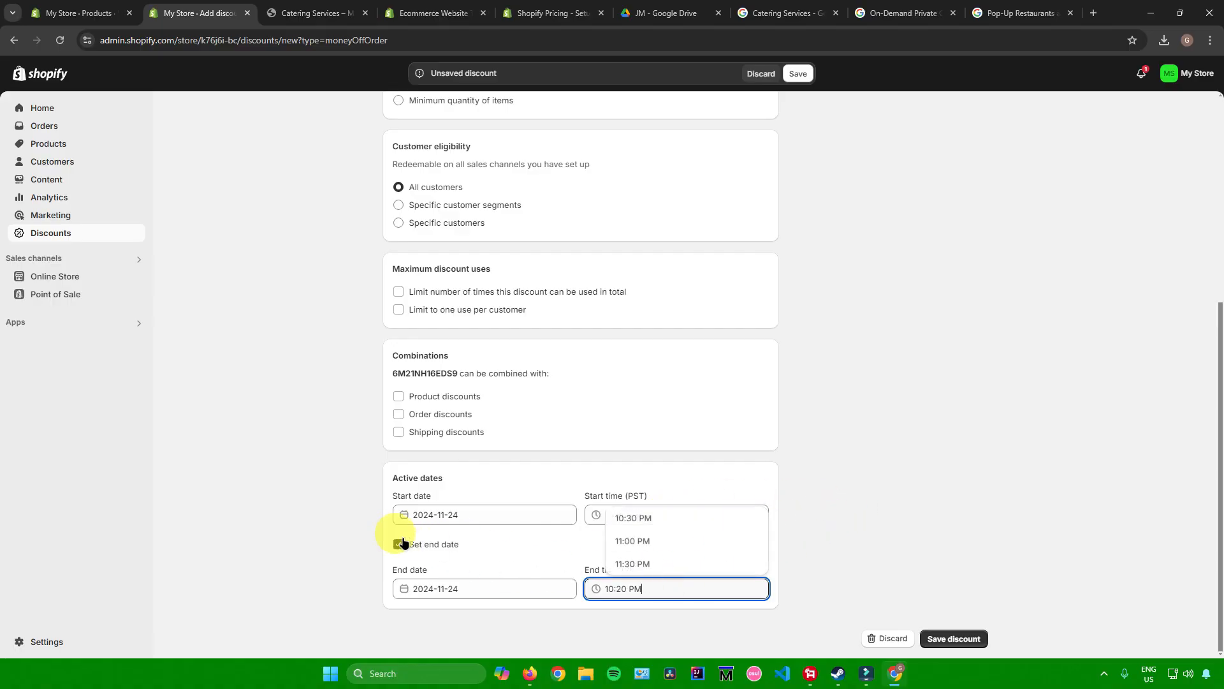
{"action": "left_click", "coordinate": [398, 544]}
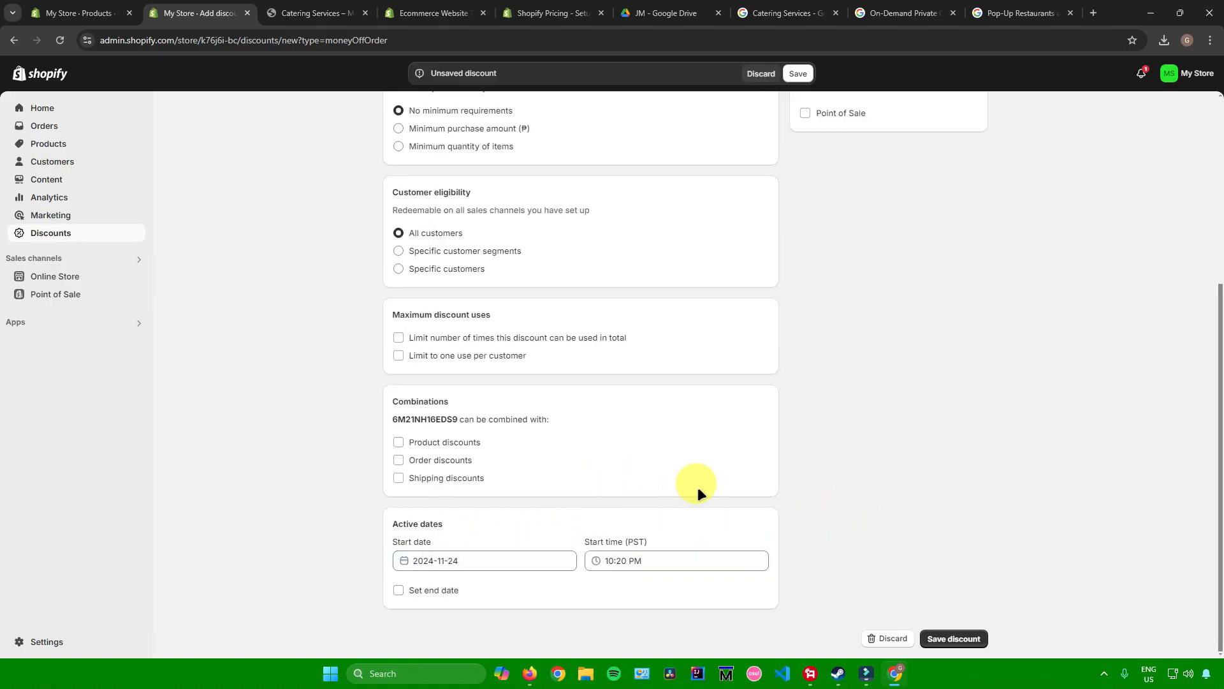
Save the new order discount and return to the admin home page
{"action": "left_click", "coordinate": [954, 632]}
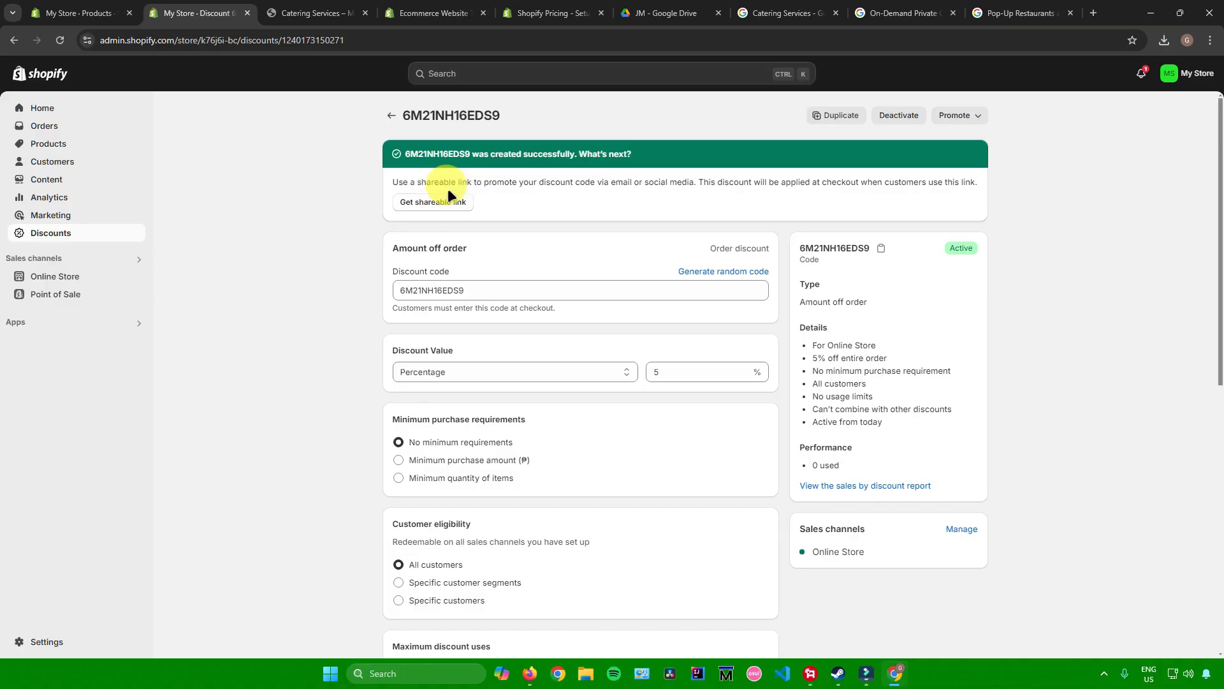
{"action": "left_click", "coordinate": [55, 109]}
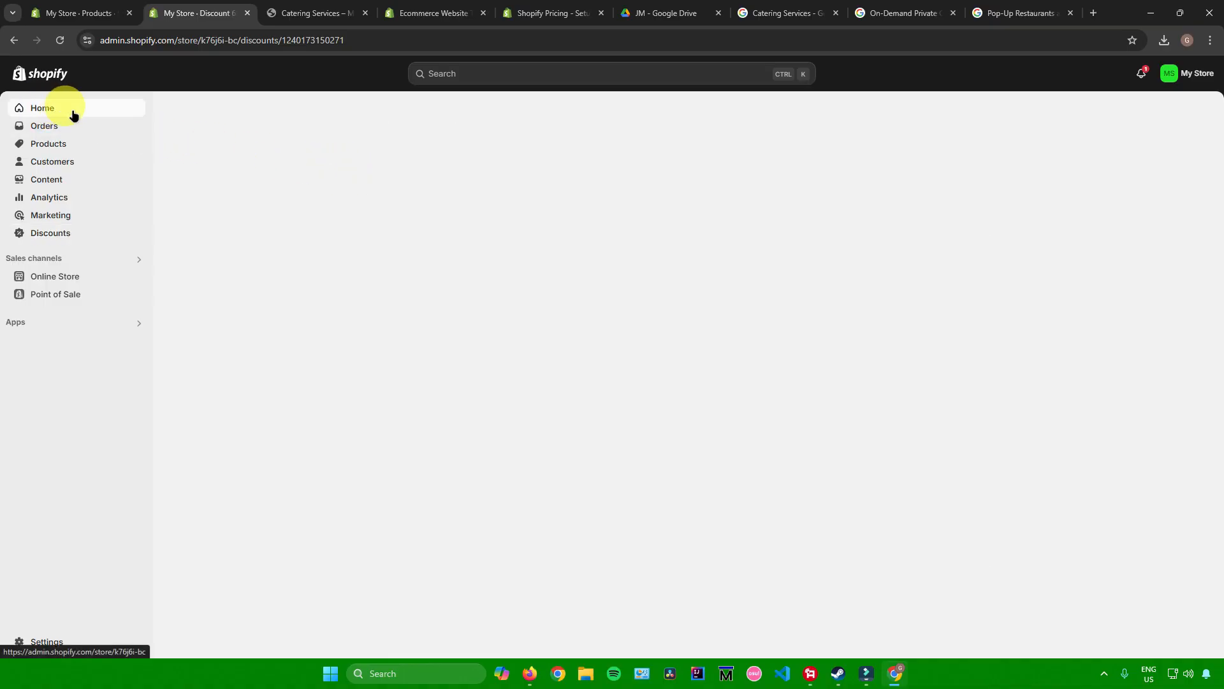